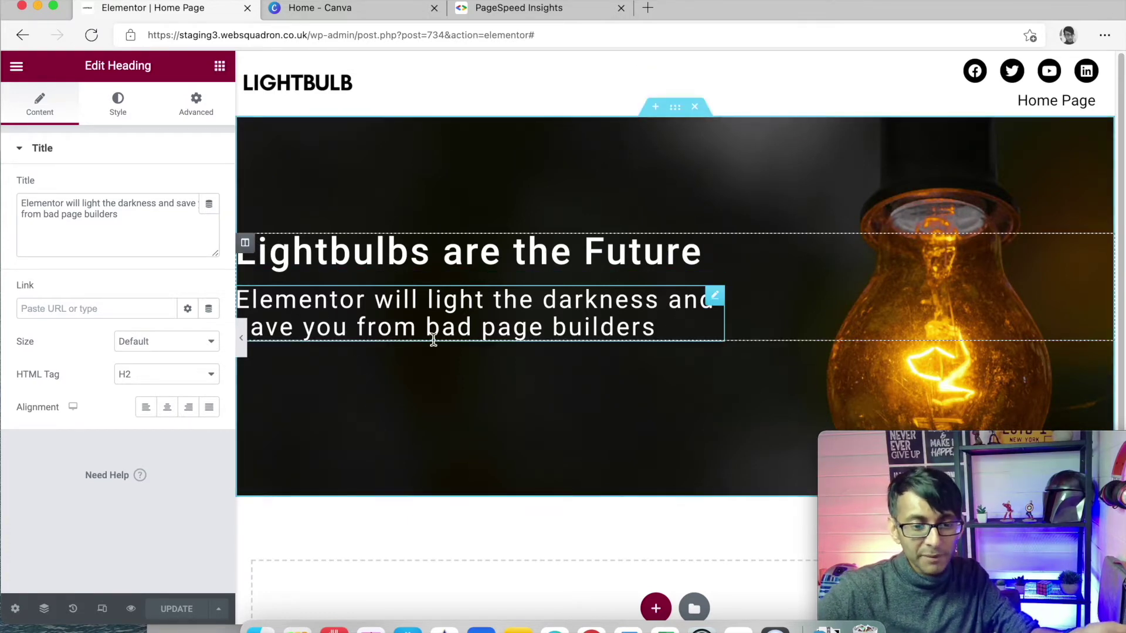
Step: Add a Text Editor widget below the subheading and set its text color to the global white
click(222, 68)
drag(171, 301, 543, 364)
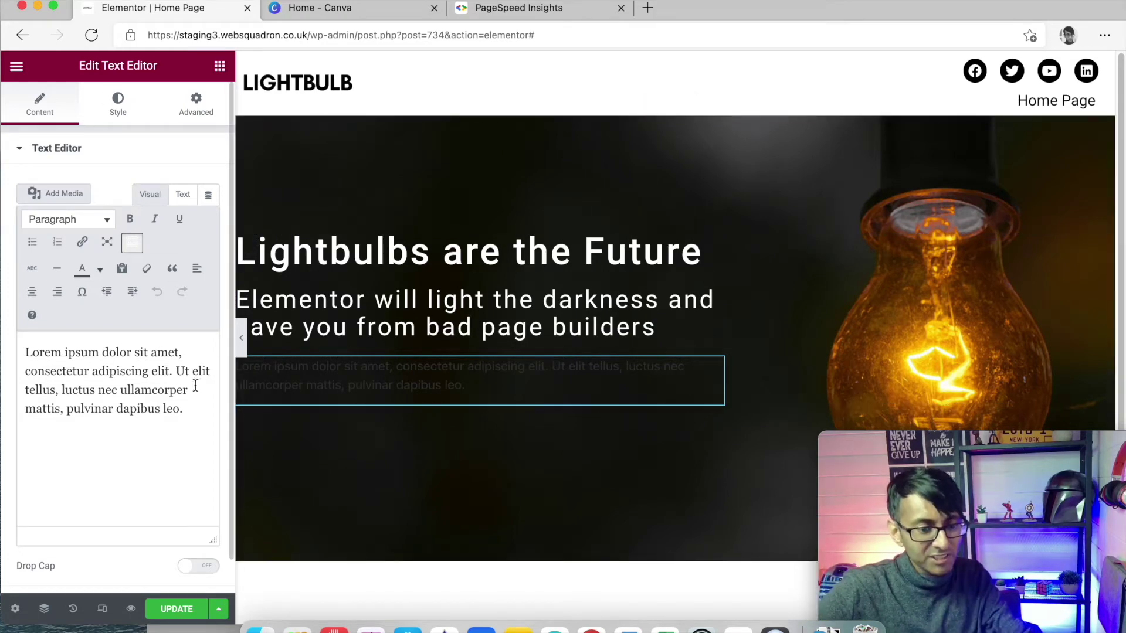
click(134, 116)
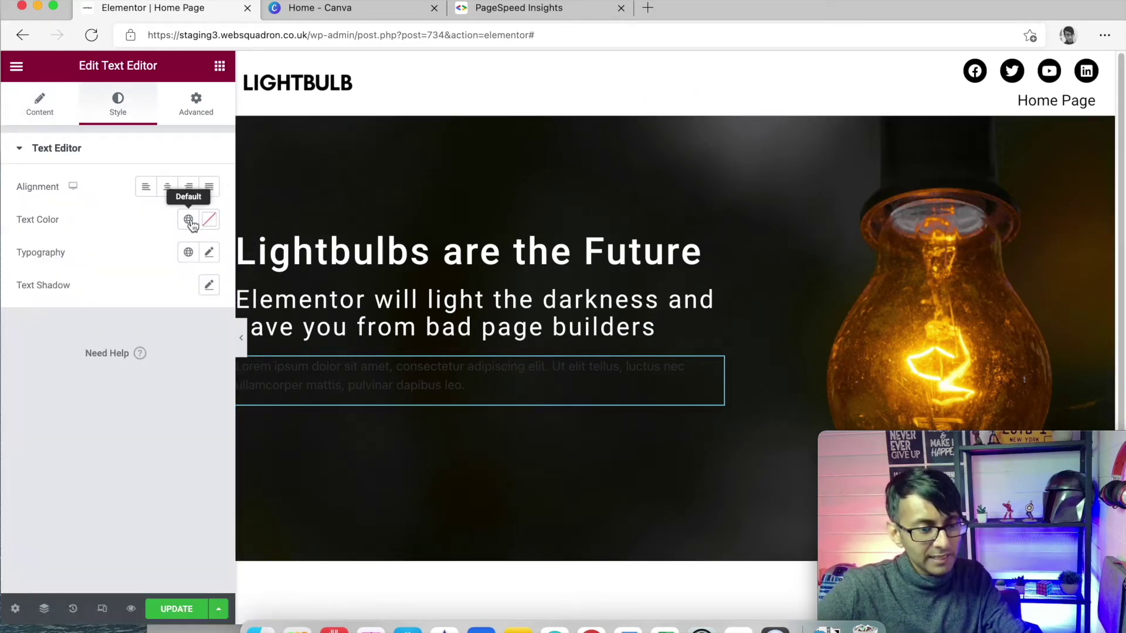
click(188, 220)
click(103, 402)
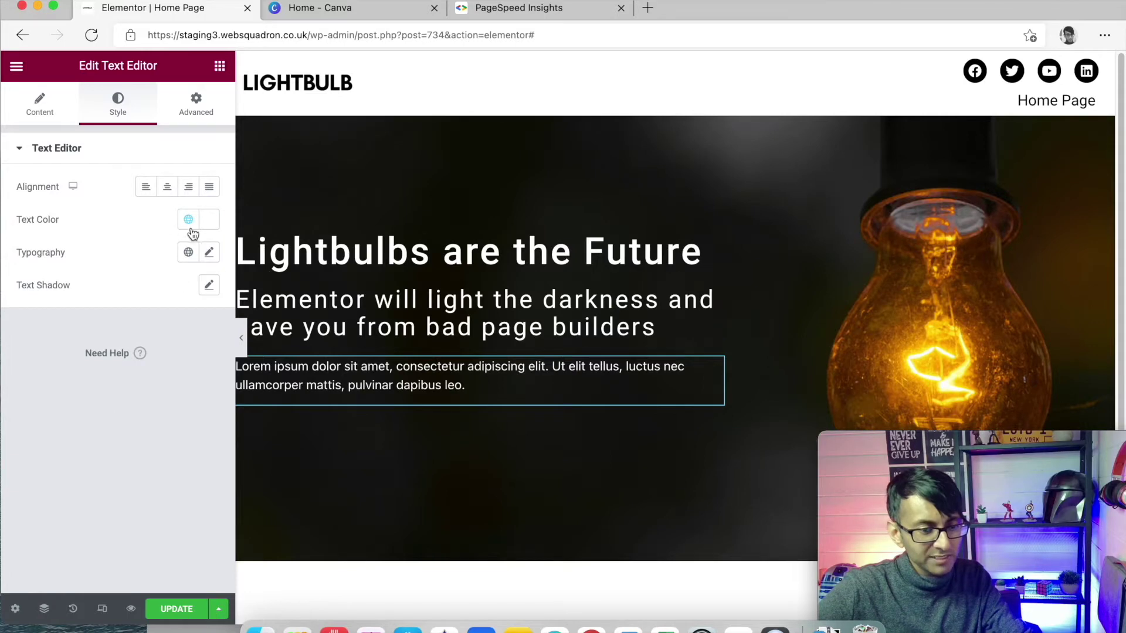
Step: Set the paragraph's font size to 1.5 em
click(209, 252)
click(165, 353)
click(179, 375)
text(2)
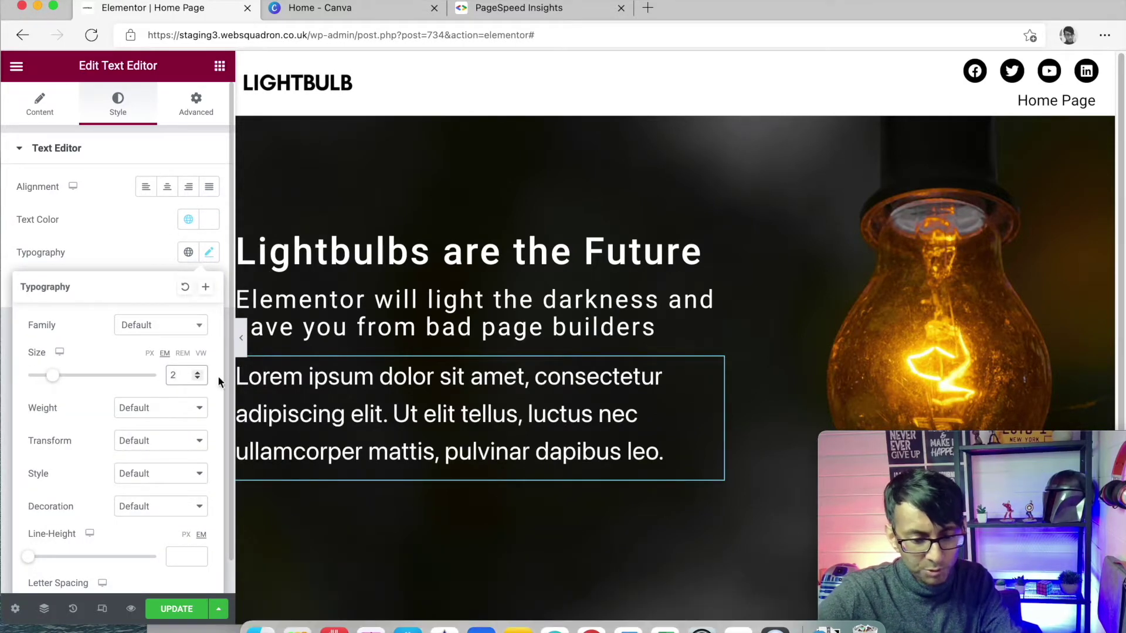
key(BackSpace)
text(1.5)
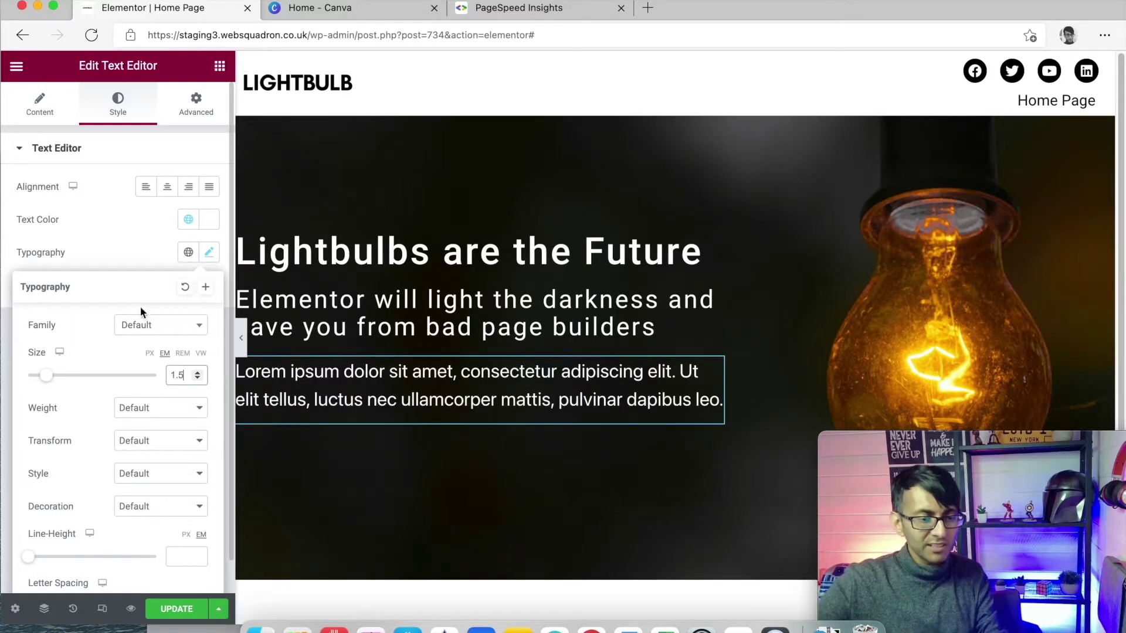
Step: Set the paragraph's font family to Roboto, its weight to 400 and its size to 1.4 em
click(157, 326)
text(roboto)
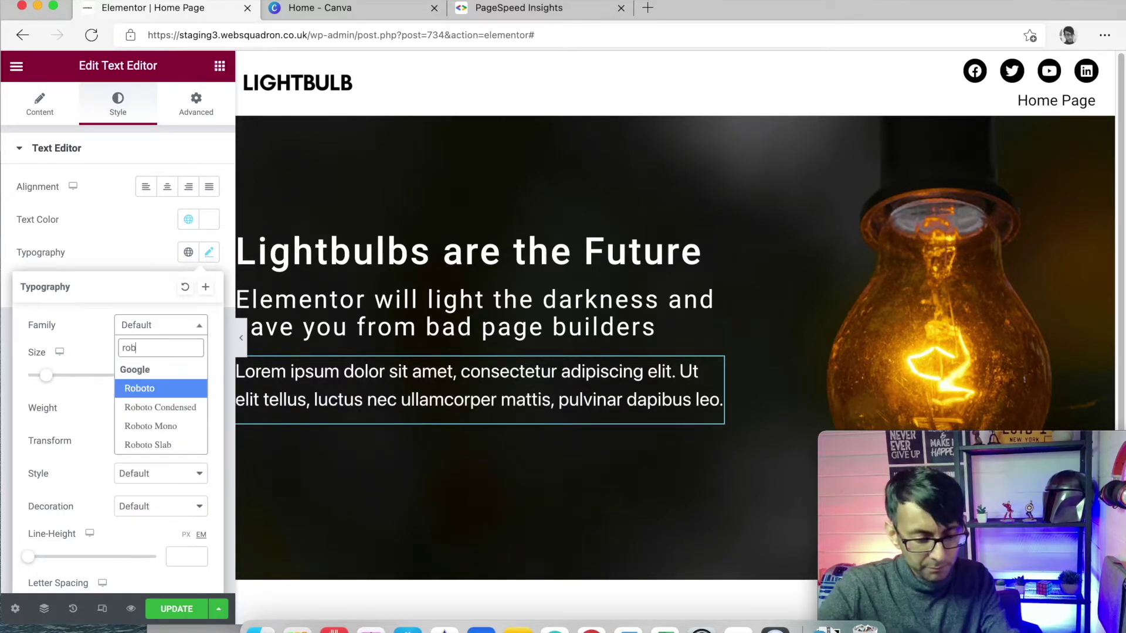
click(156, 388)
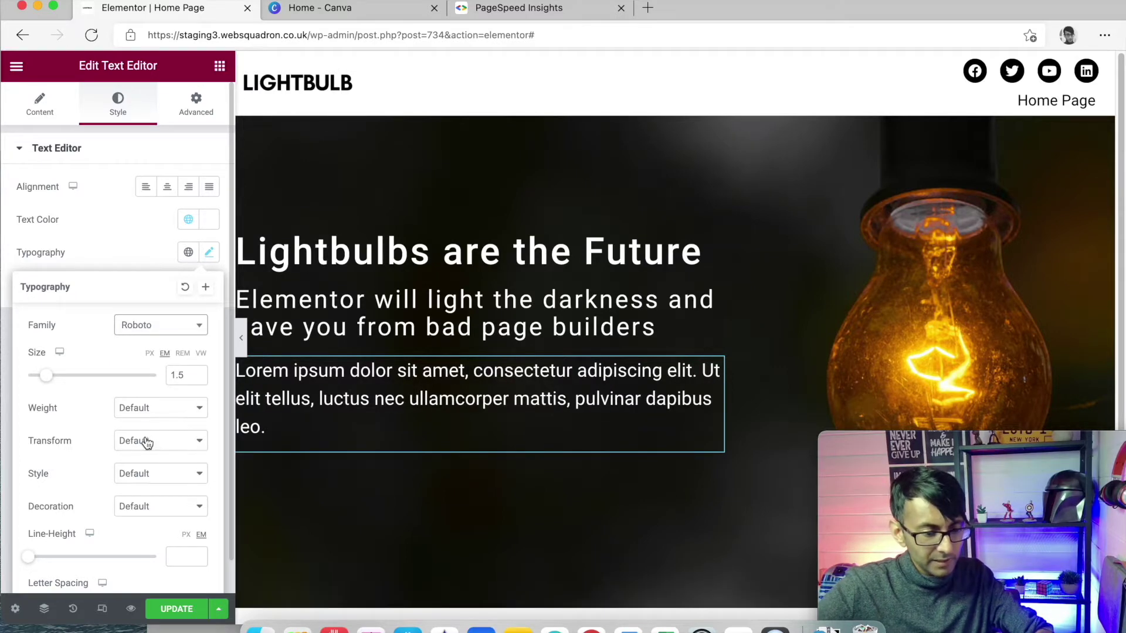
click(150, 409)
click(156, 453)
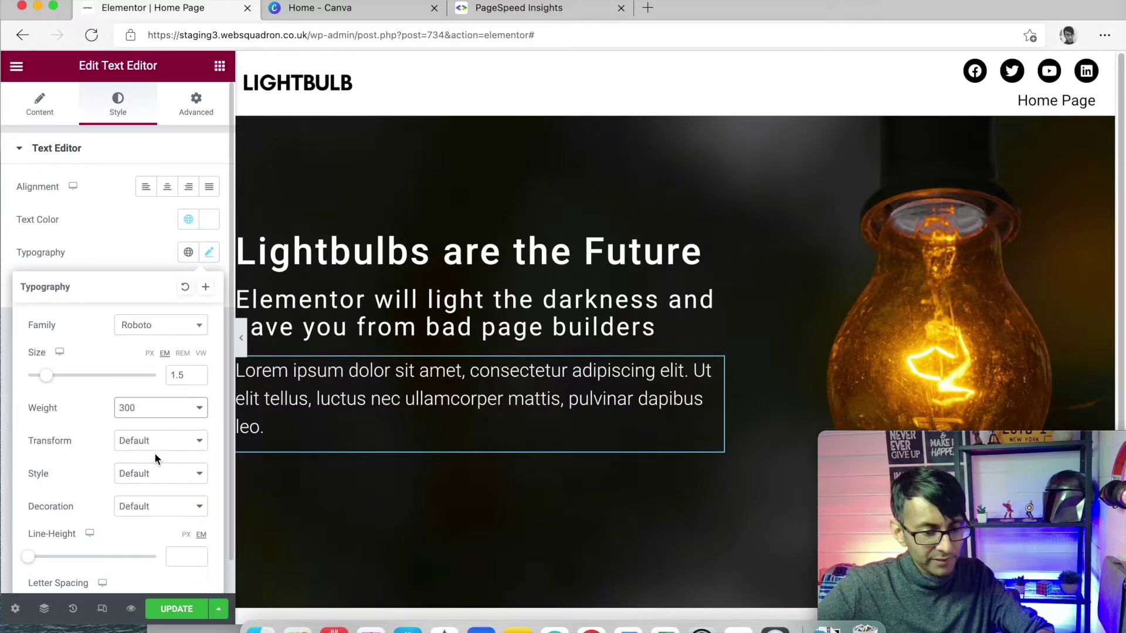
click(156, 410)
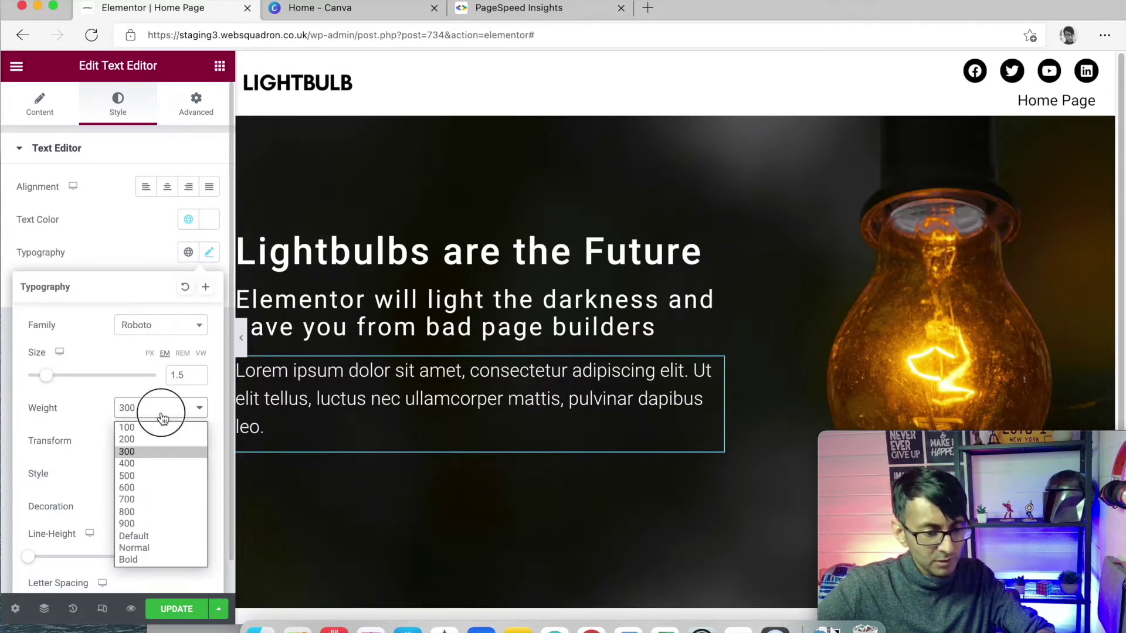
click(156, 463)
click(197, 377)
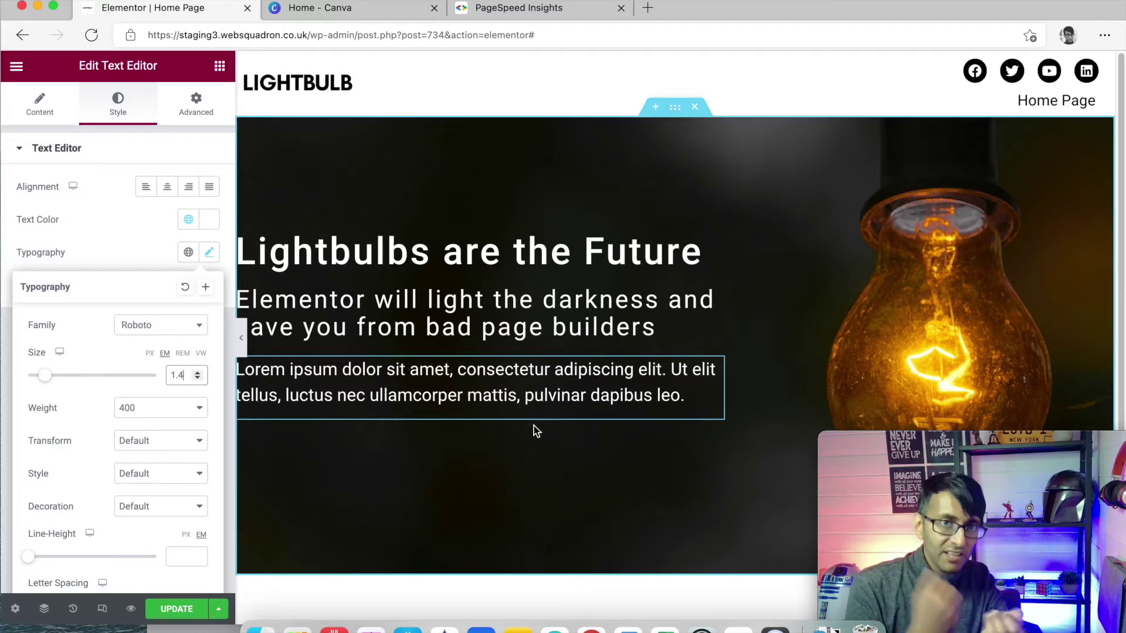
click(241, 341)
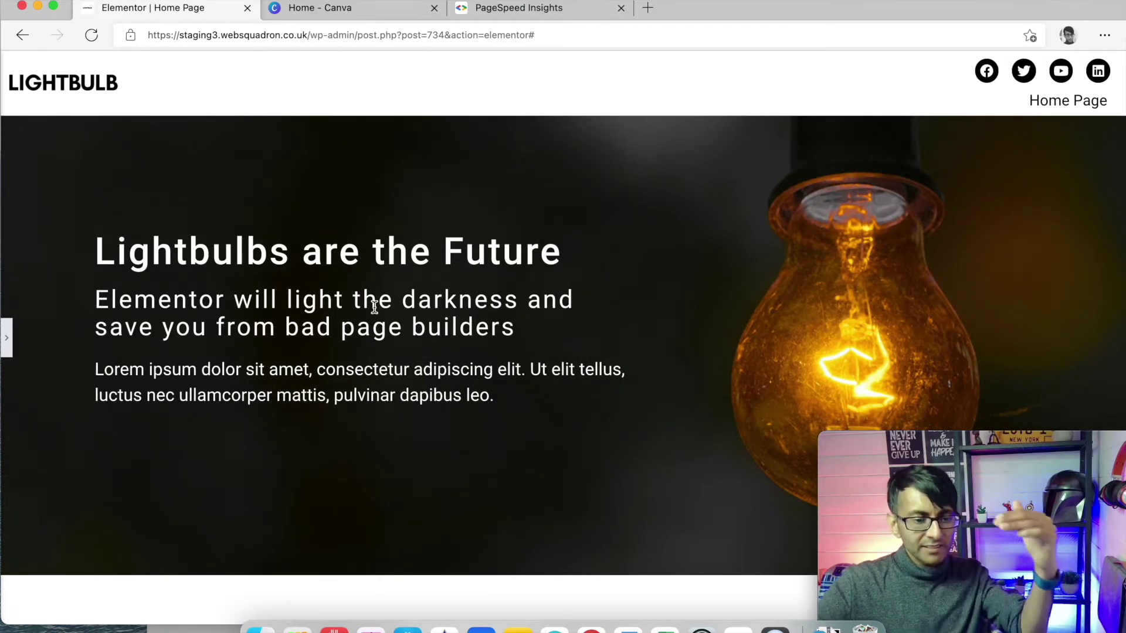
click(7, 340)
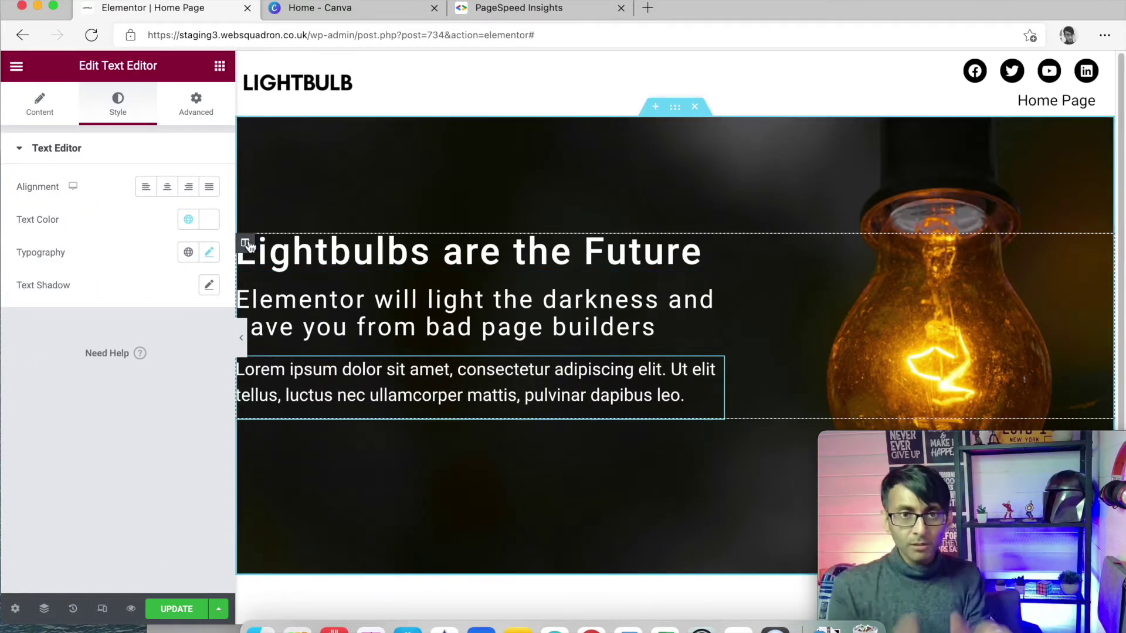
Step: Try widget spacings of 0 and 50 px in the hero text column and clear the value
click(45, 110)
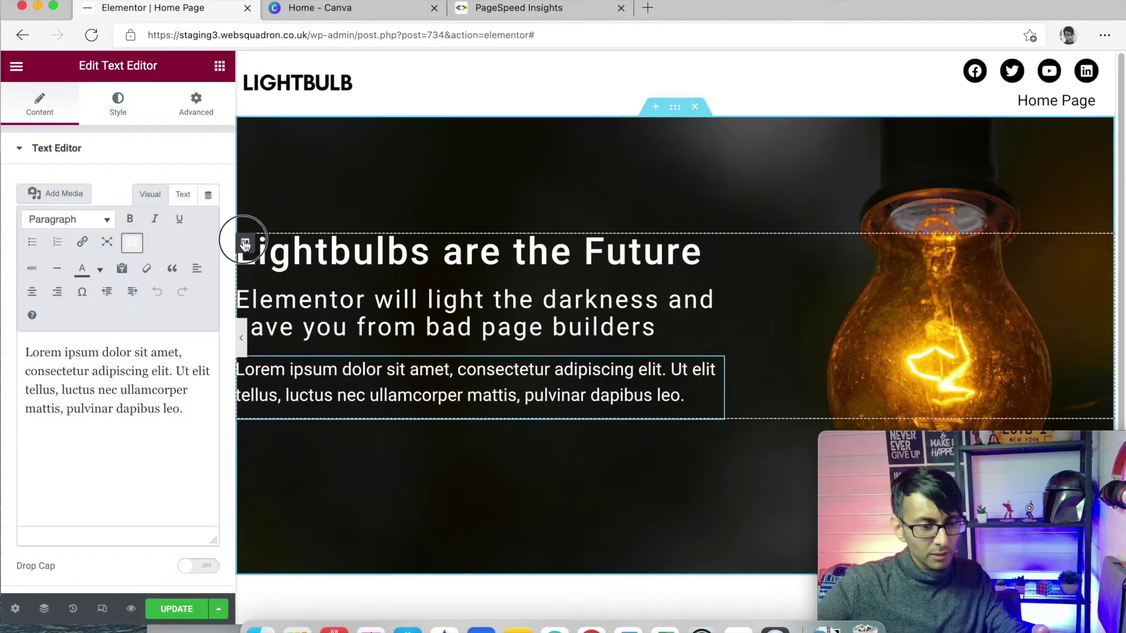
click(244, 243)
click(38, 108)
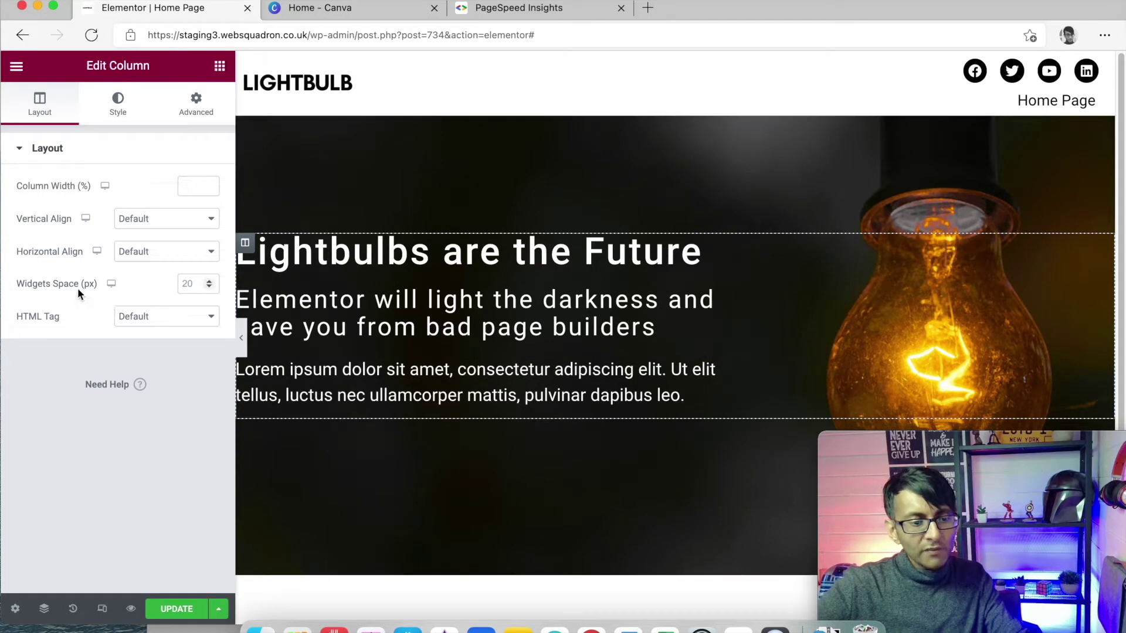
click(187, 287)
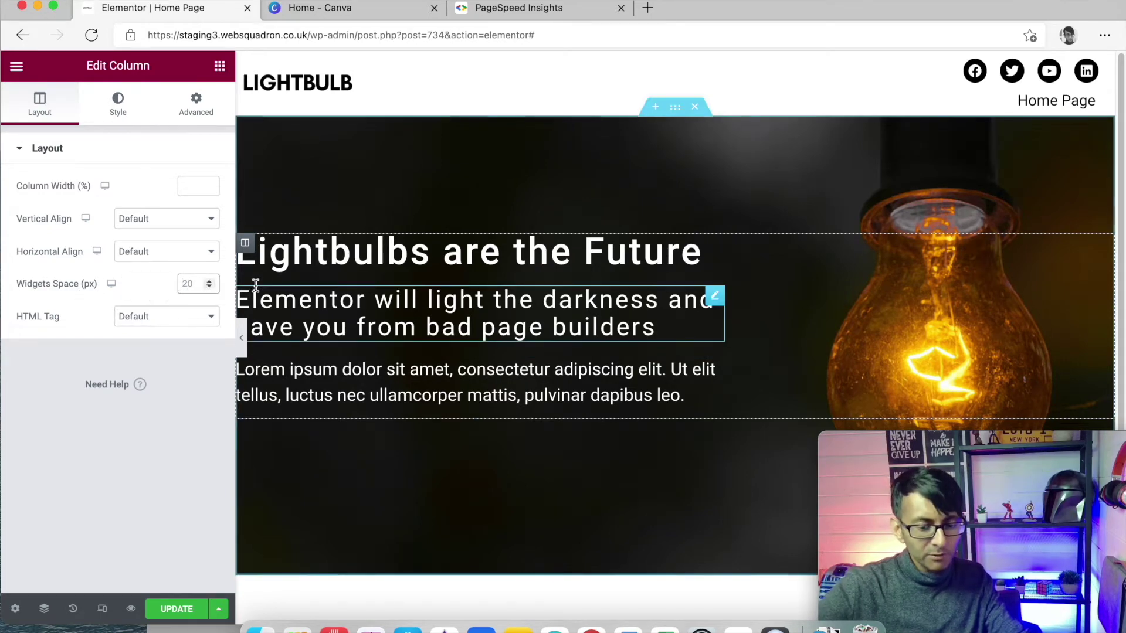
text(0)
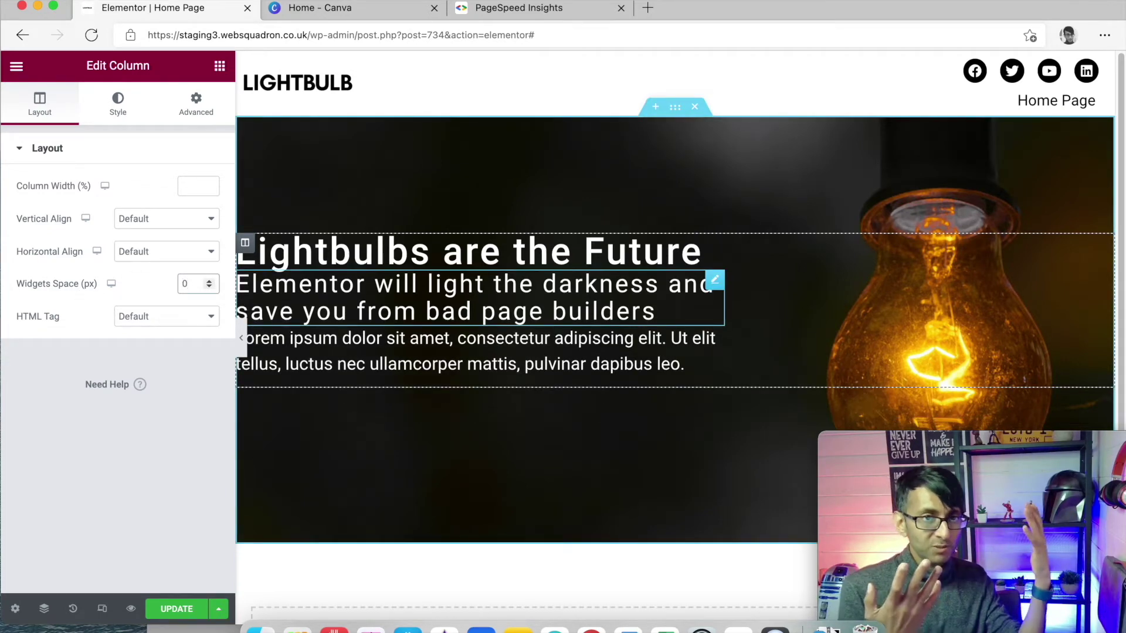
key(BackSpace)
text(50)
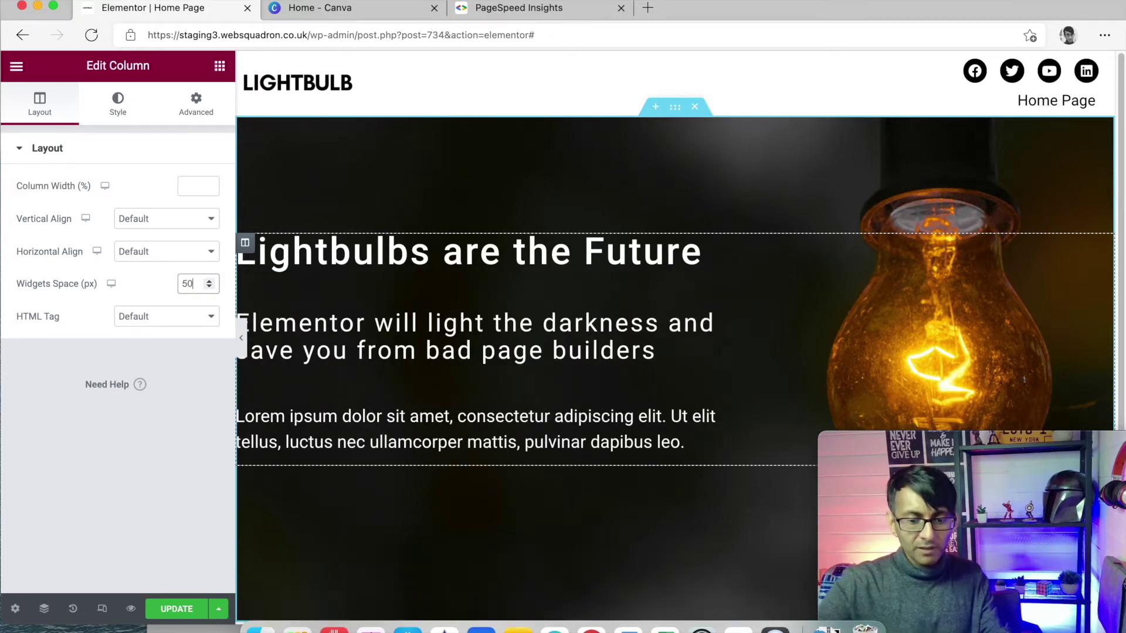
key(BackSpace)
key(BackSpace)
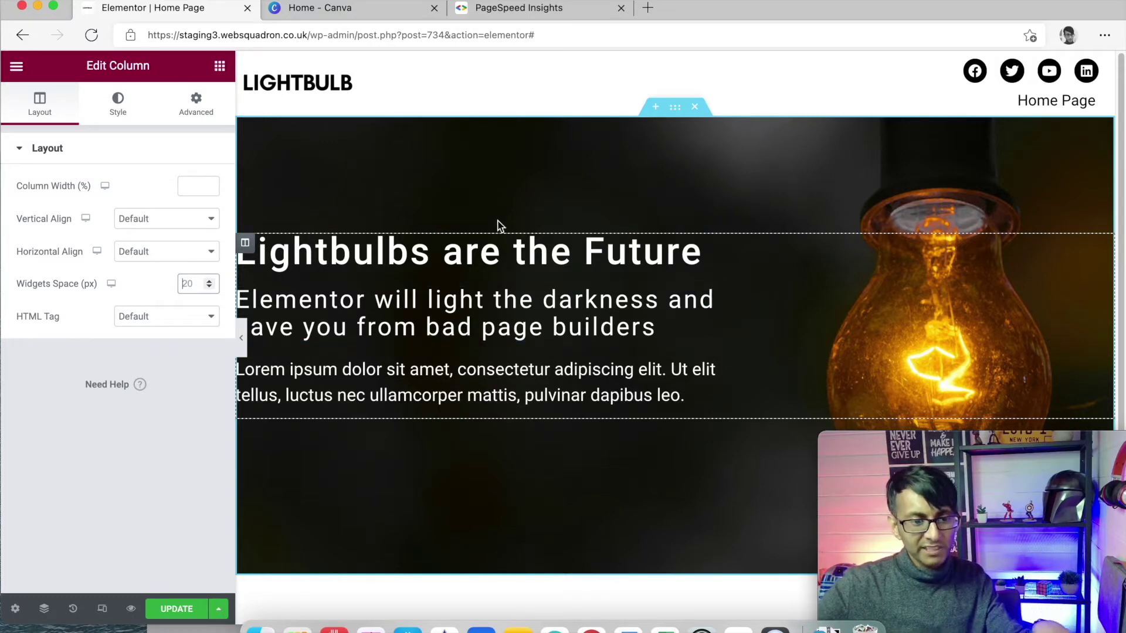
Step: Unlink the margin and padding values of the subheading and the main heading
click(714, 302)
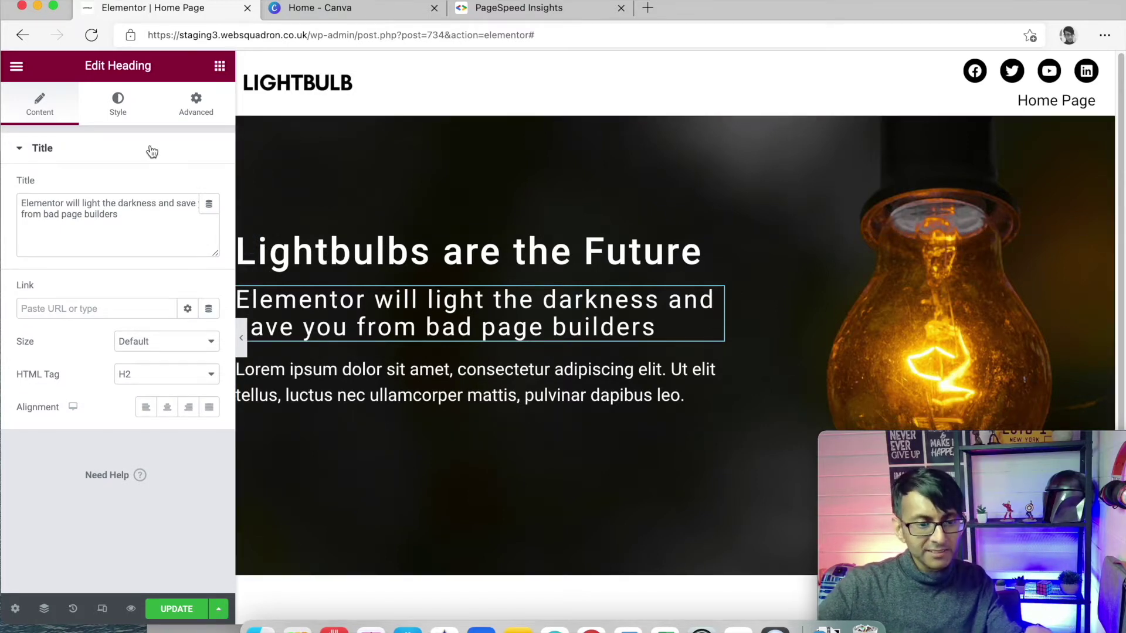
click(192, 106)
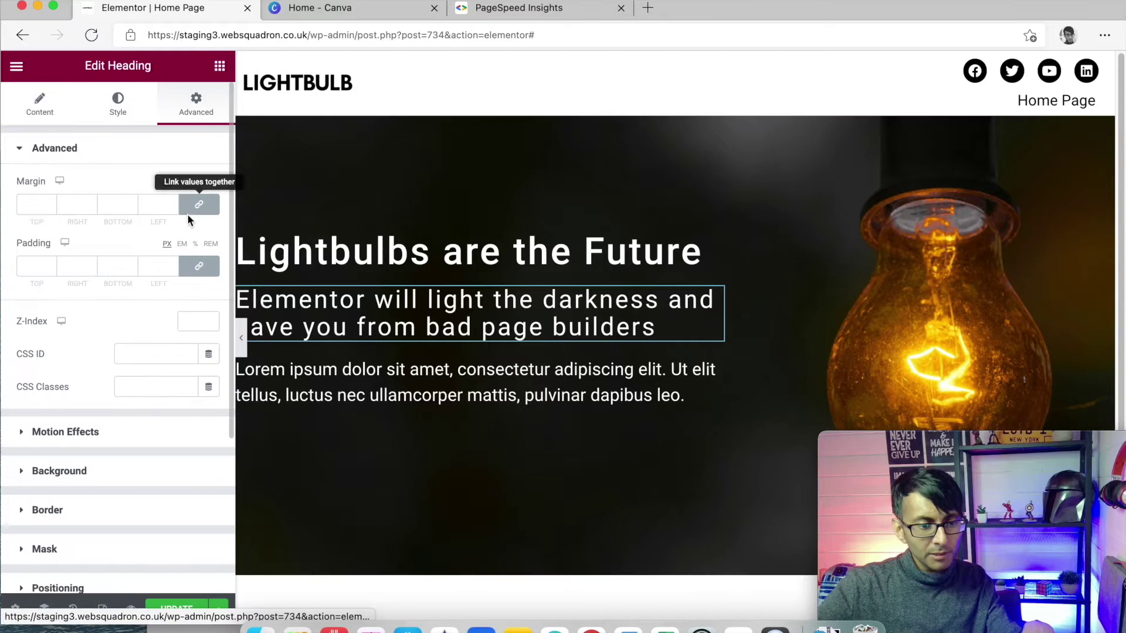
click(199, 266)
click(711, 247)
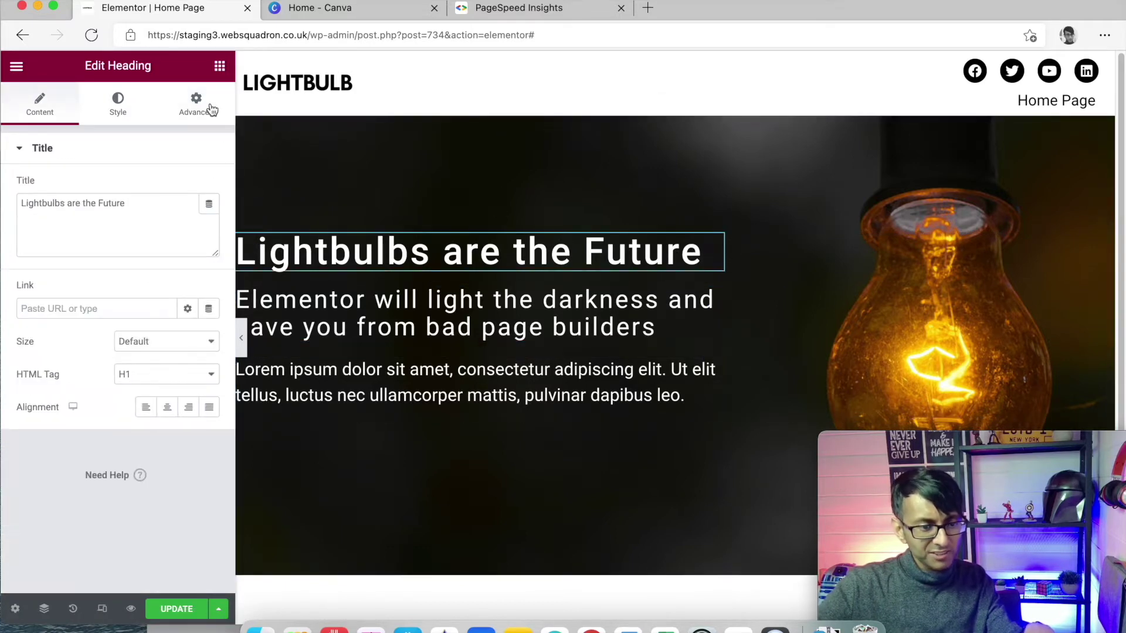
click(206, 108)
click(199, 204)
click(200, 269)
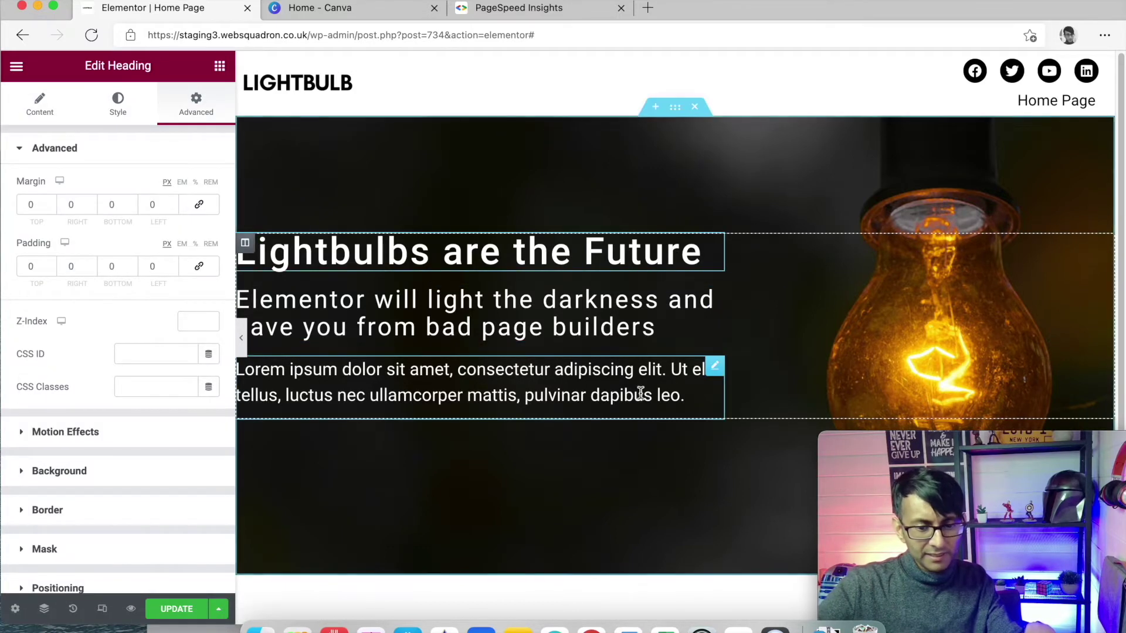
Step: Unlink the margin and padding values of the paragraph below the subheading
click(715, 371)
click(196, 106)
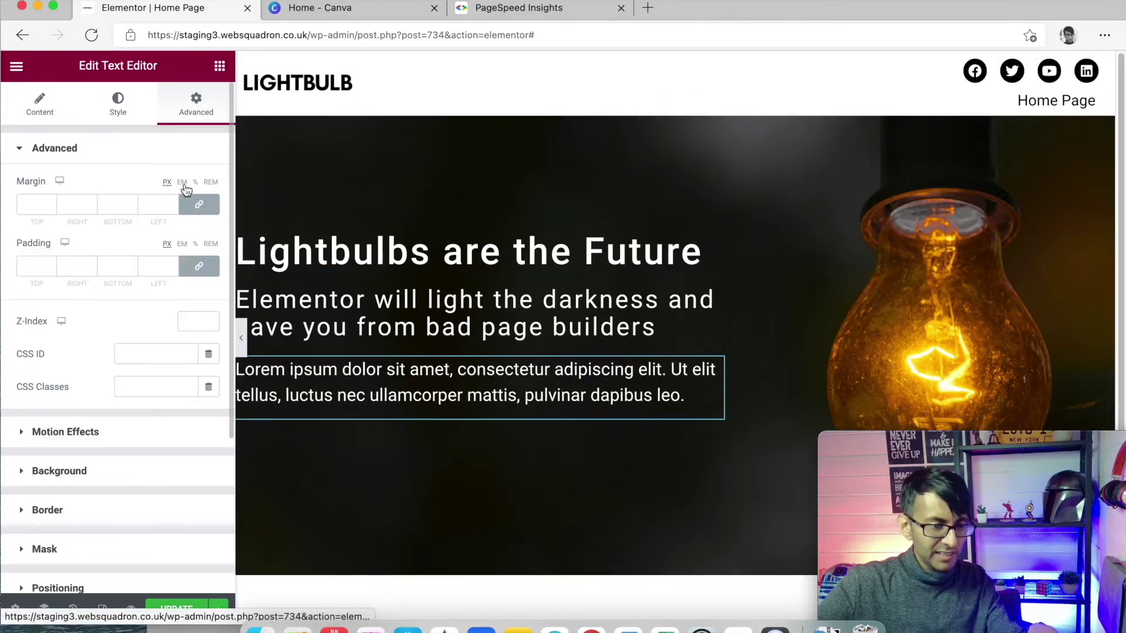
click(199, 204)
click(200, 265)
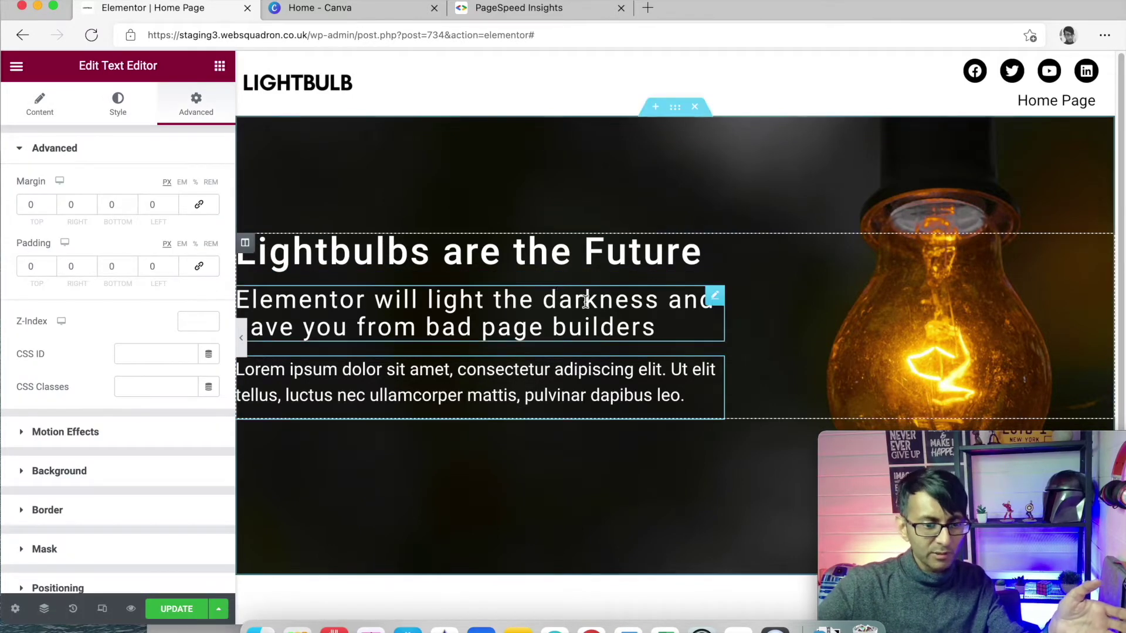
Step: Set the top margin of the subheading and of the paragraph to 10 px each
click(715, 295)
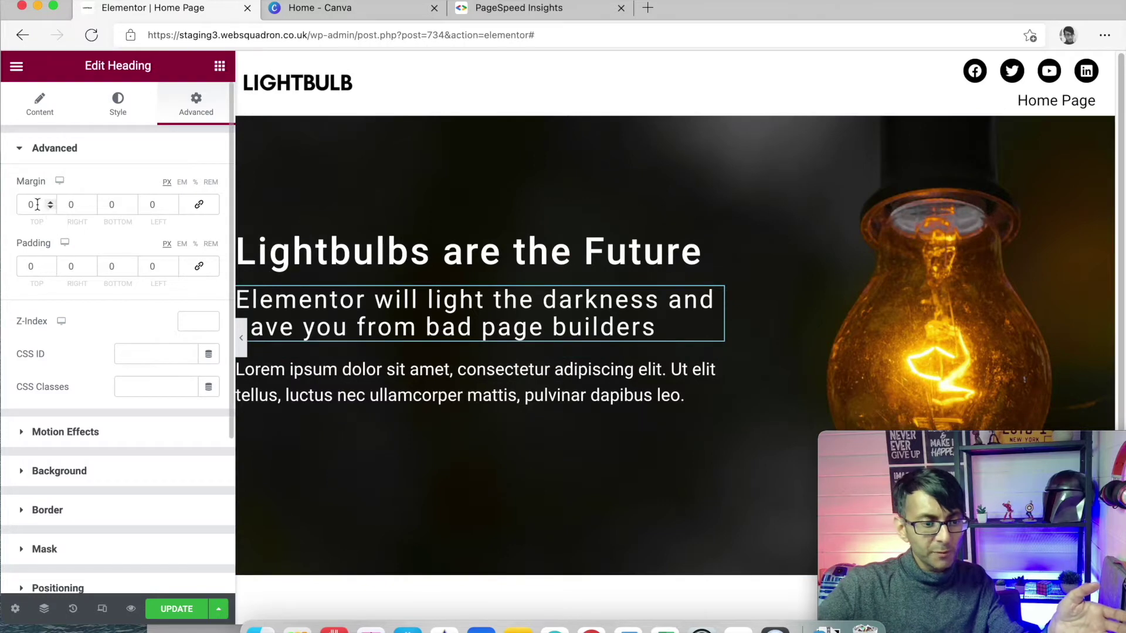
drag(33, 205, 10, 206)
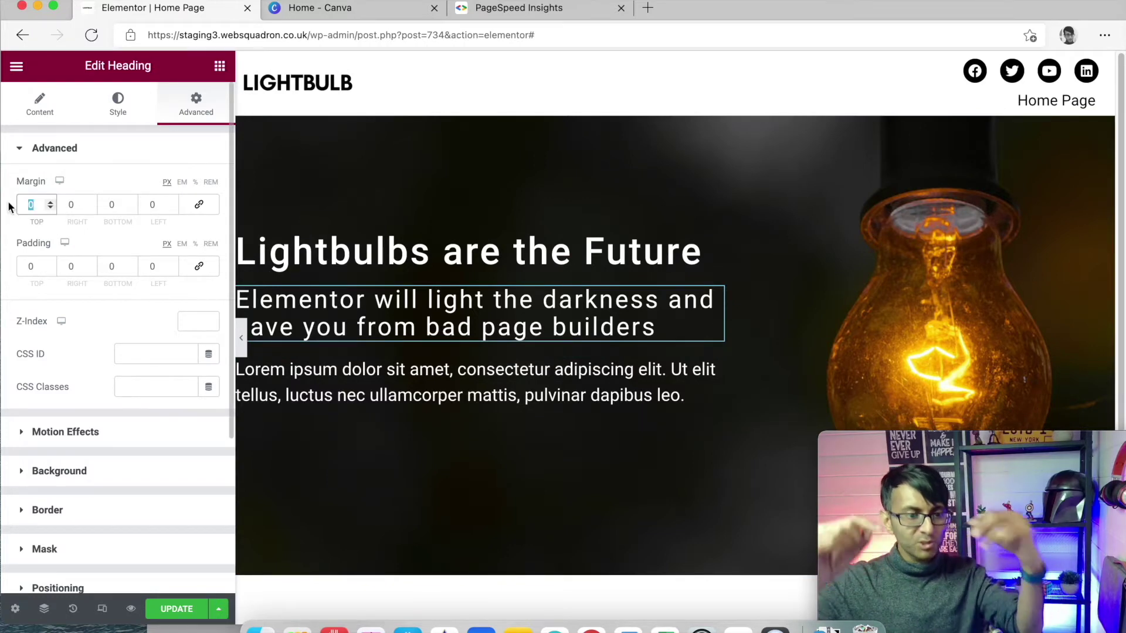
text(10)
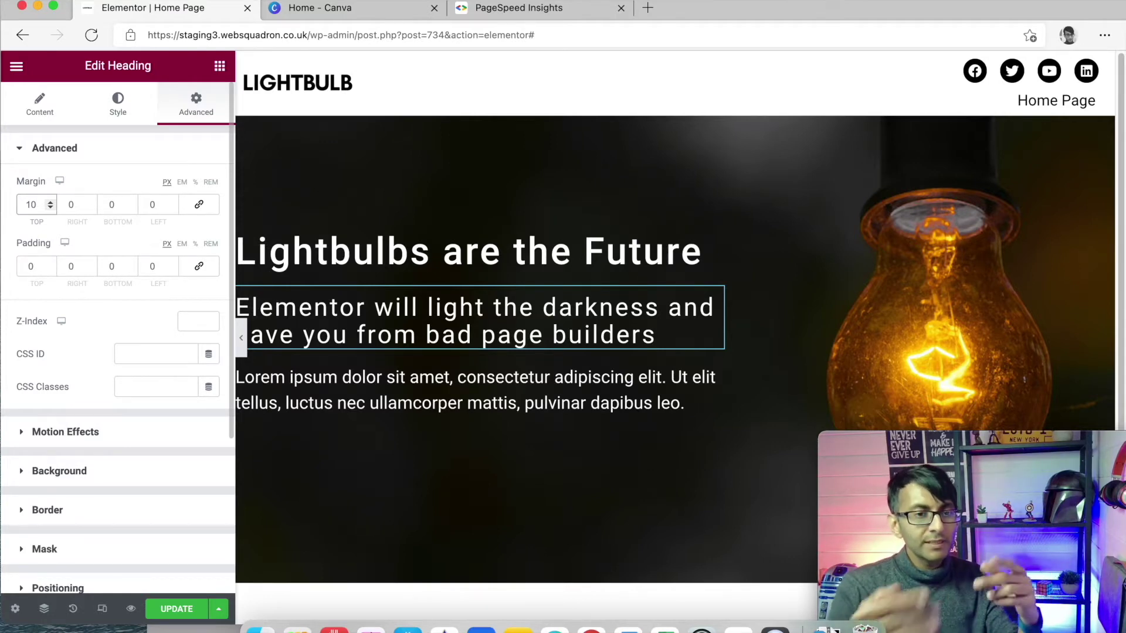
click(715, 378)
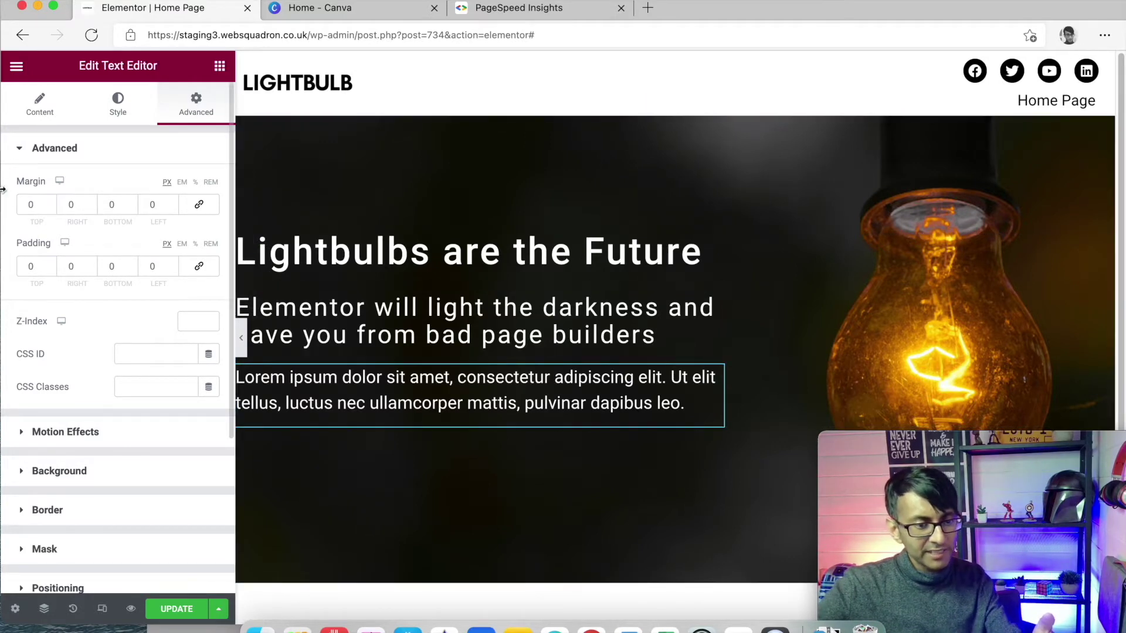
double_click(21, 201)
text(10)
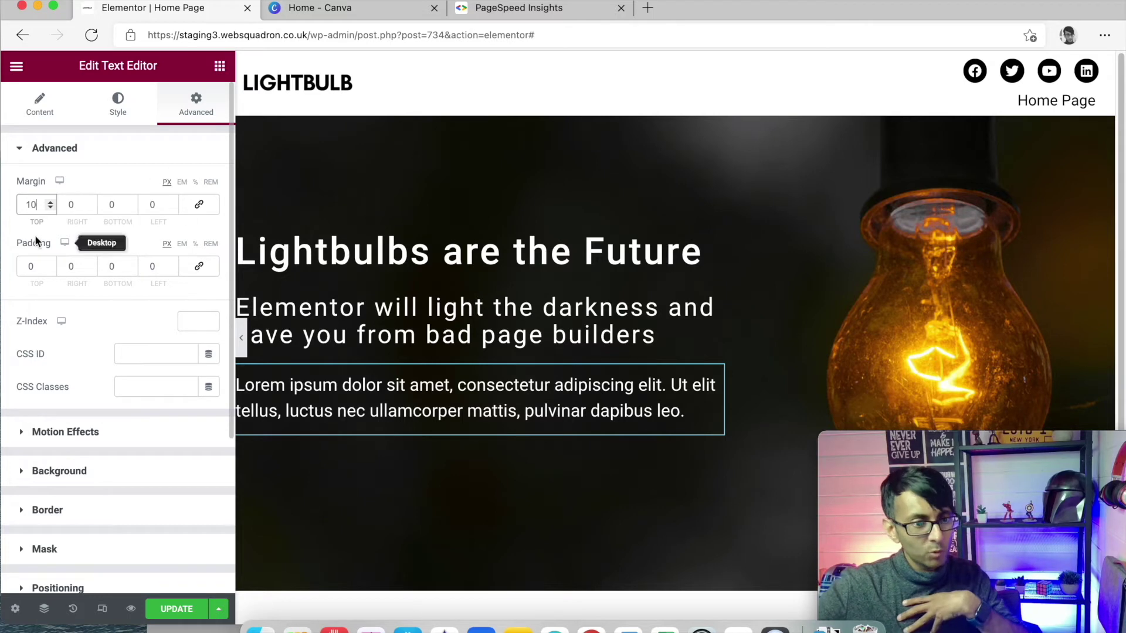
Step: Add a Button widget below the paragraph in the hero section
click(220, 66)
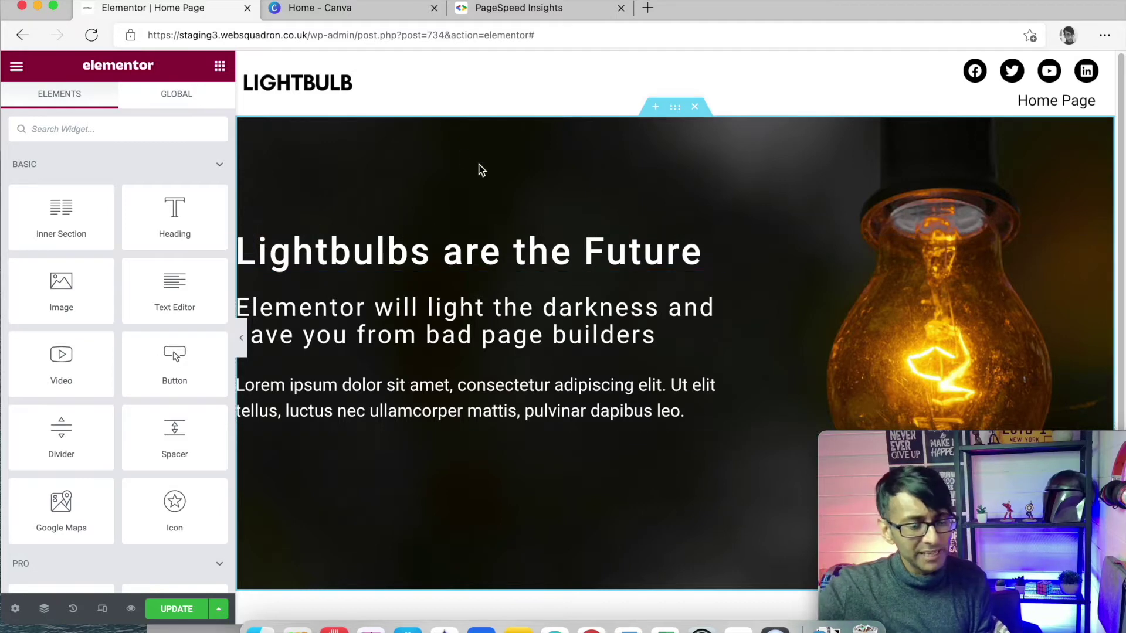
click(684, 114)
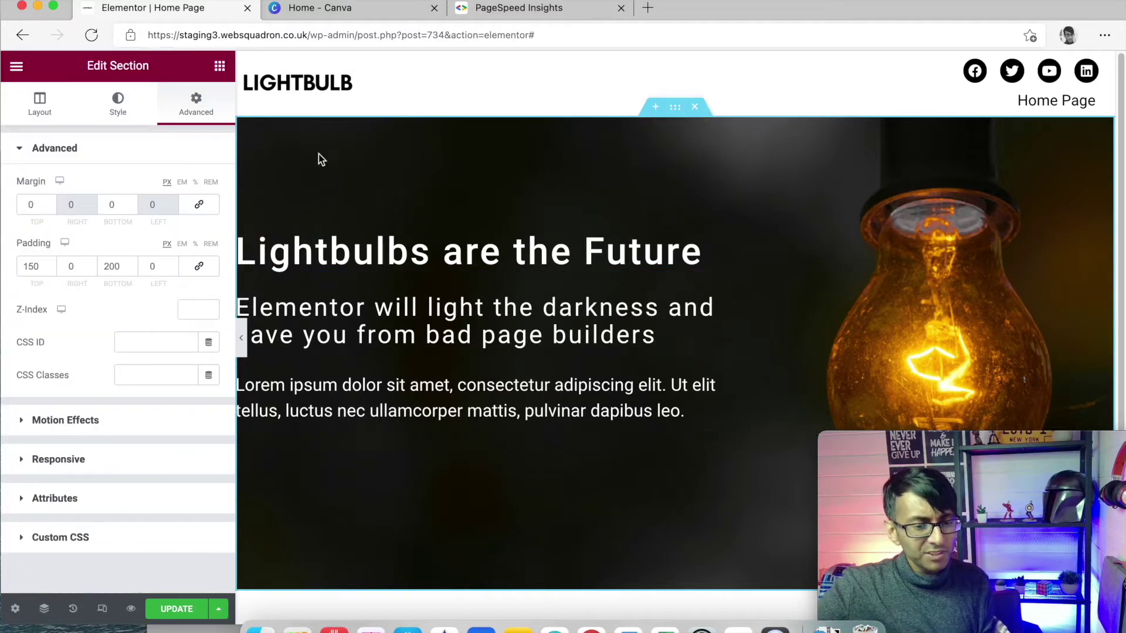
click(220, 66)
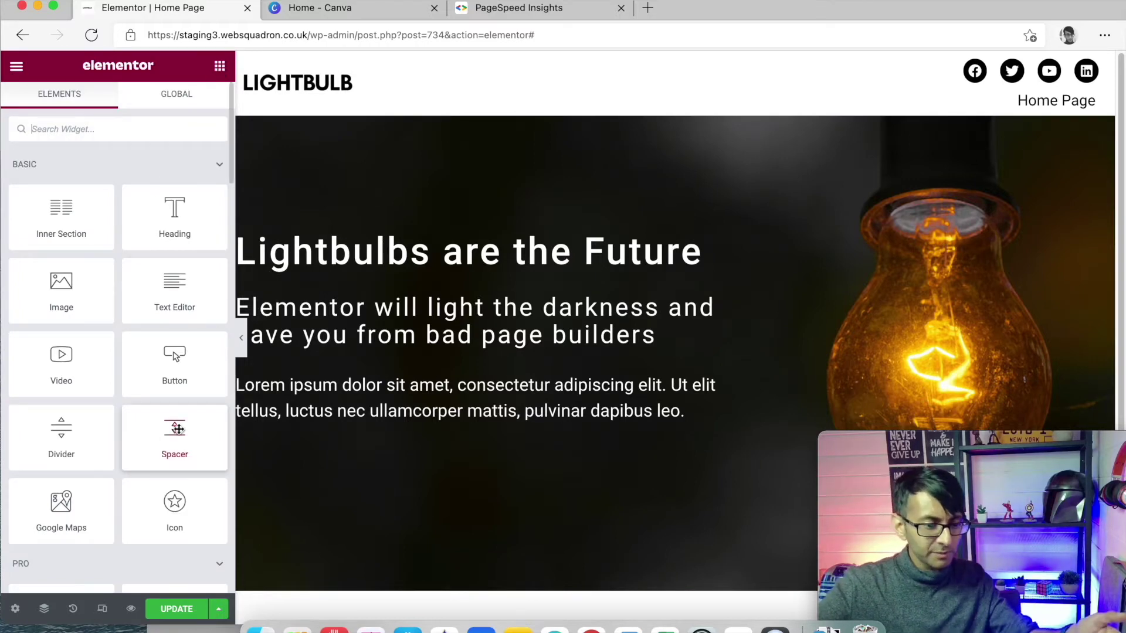
drag(173, 354, 423, 405)
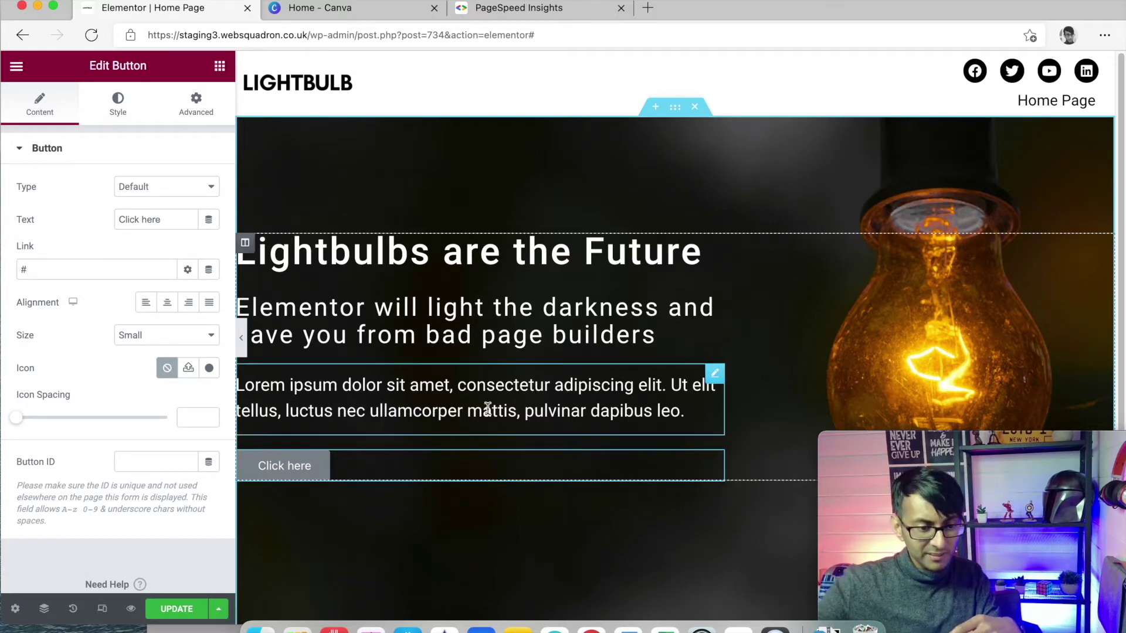
Step: Try center and right alignment on the button and set it to justified
click(167, 302)
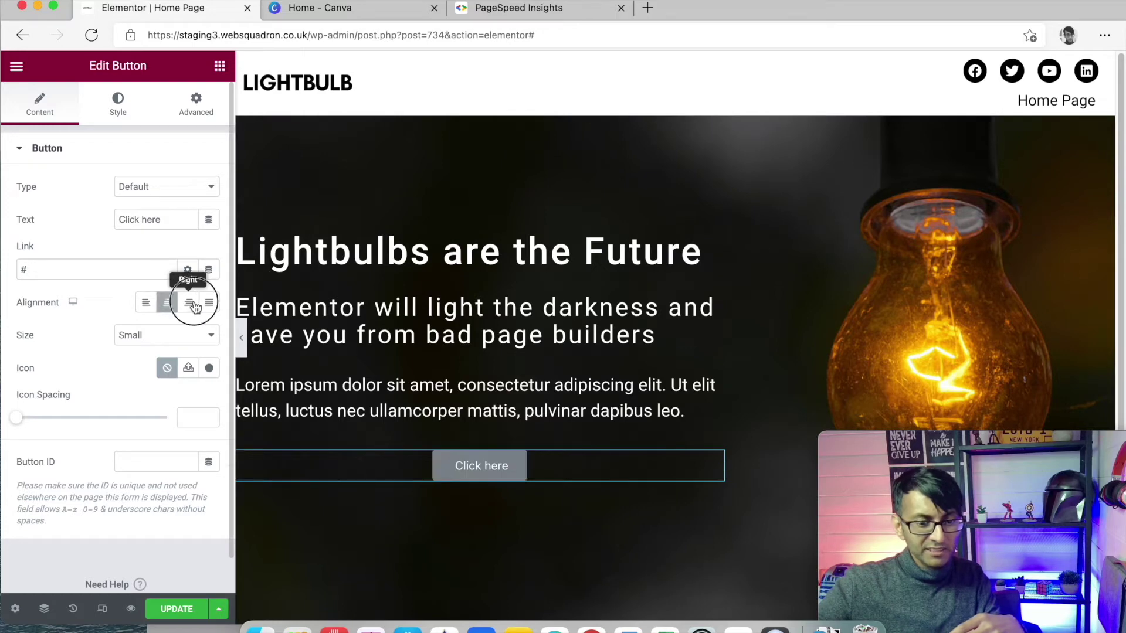
click(191, 303)
click(211, 304)
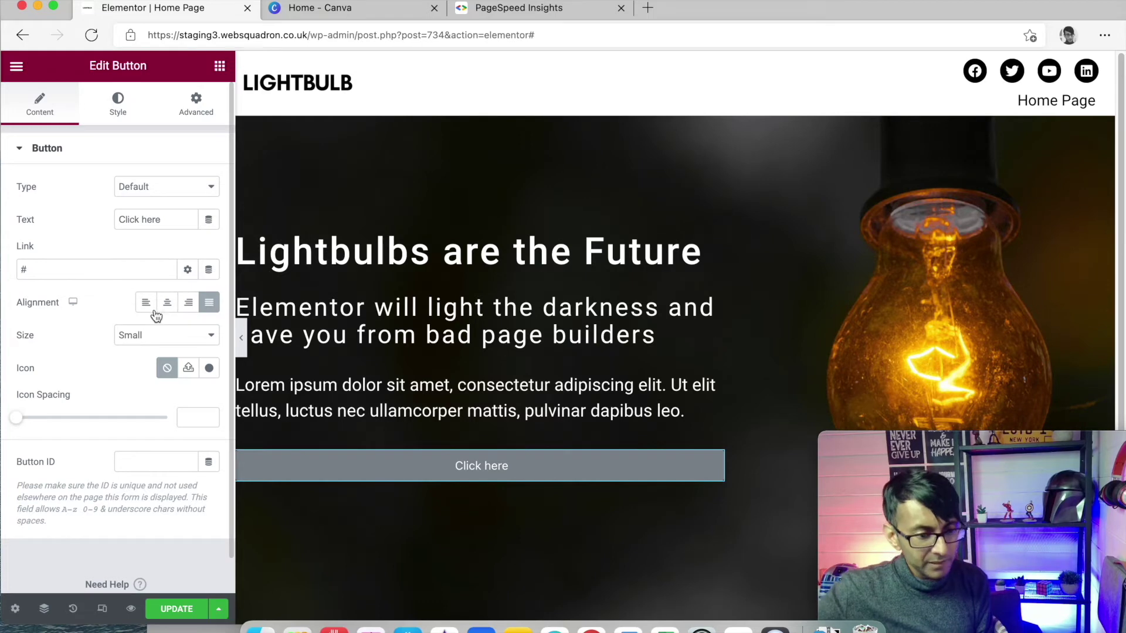
Step: Align the hero section's button to the left
click(147, 305)
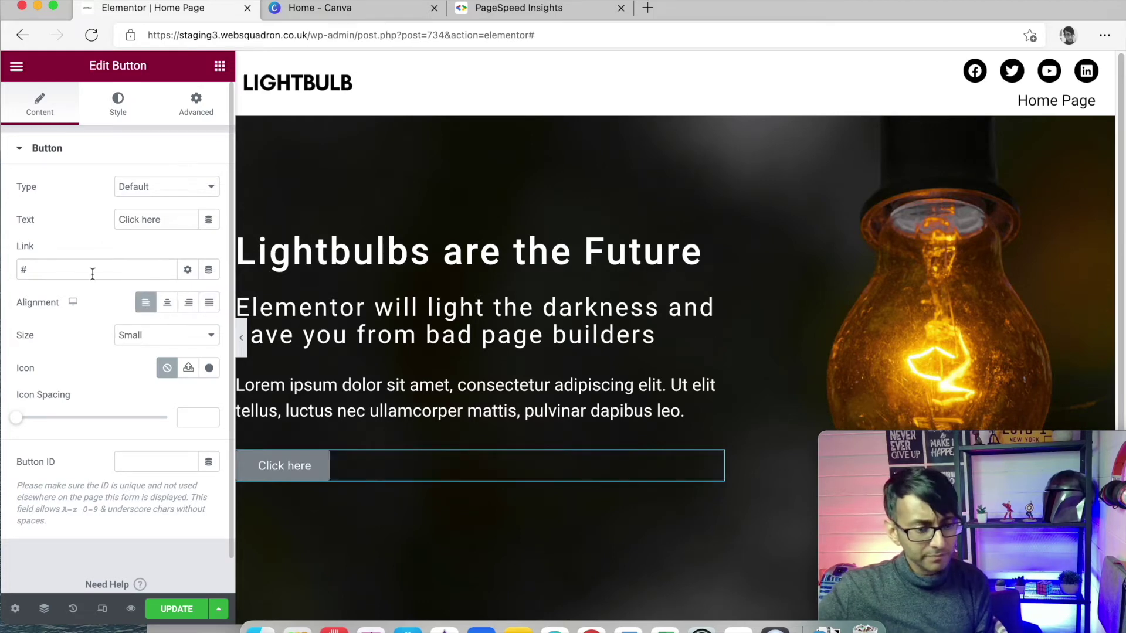
Step: Try "Get your free training course" as the button text
drag(158, 216, 88, 218)
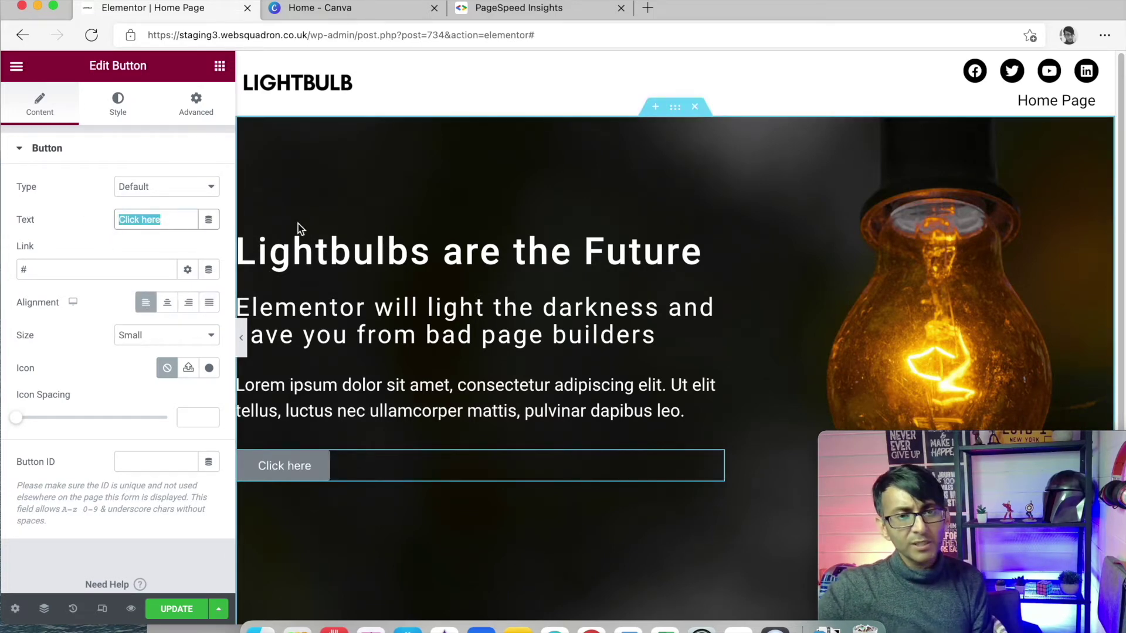
text(Con)
key(BackSpace)
key(BackSpace)
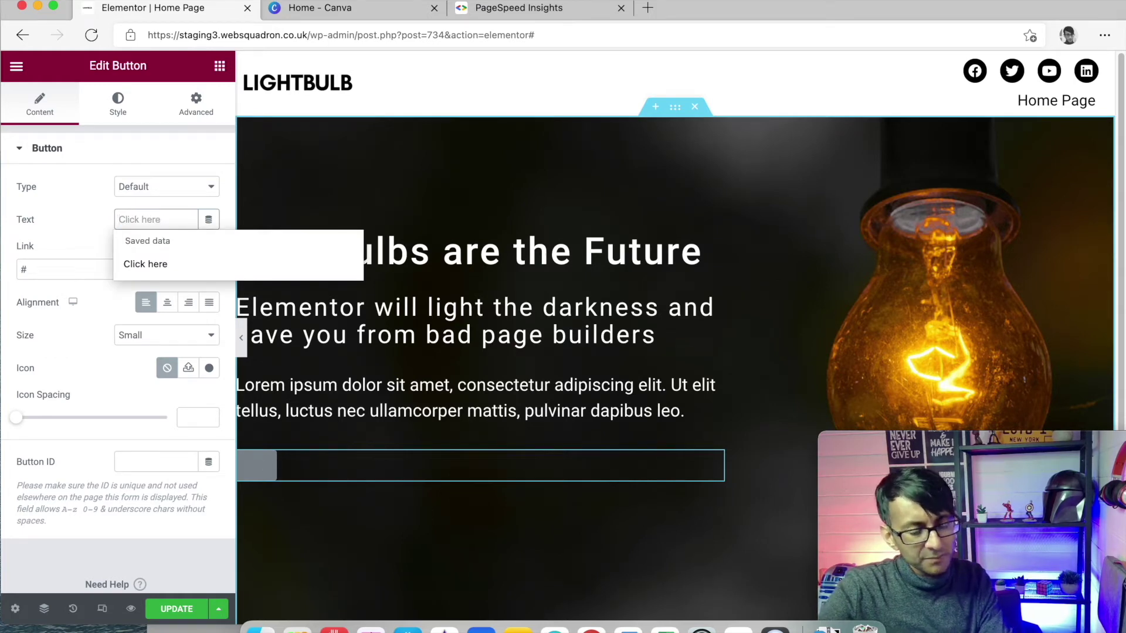
text(Get yo)
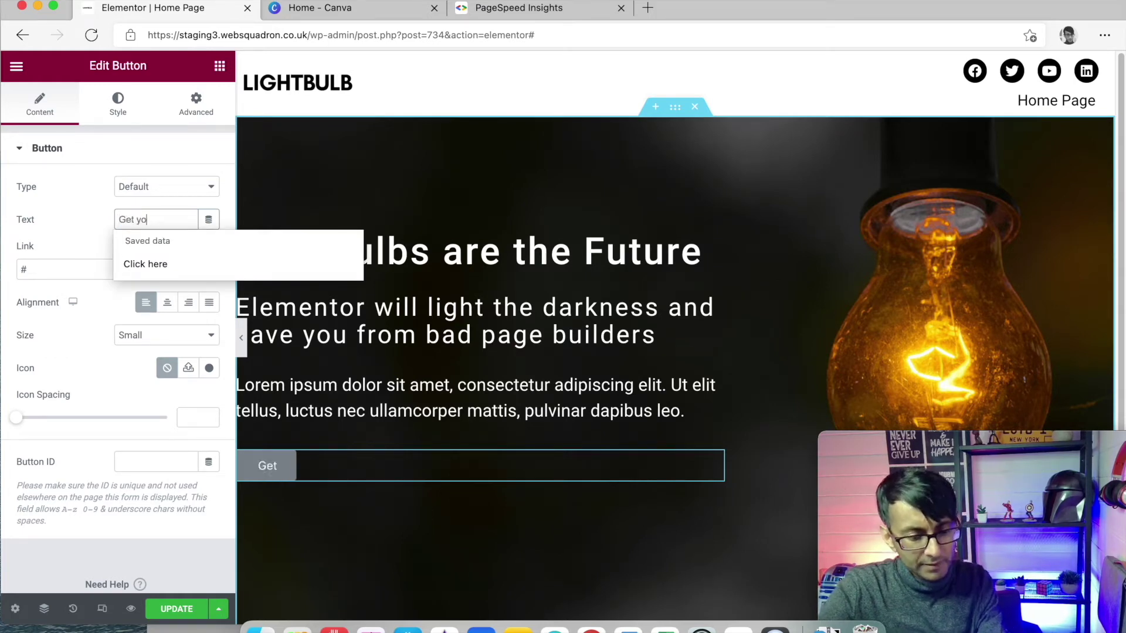
text(ur free)
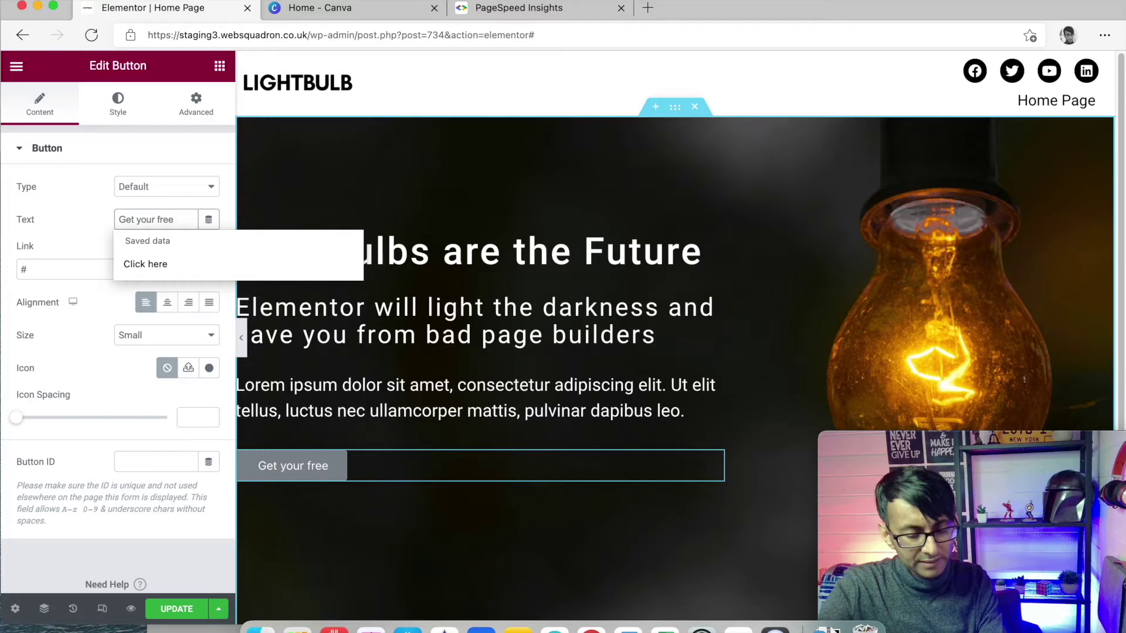
text(aining)
key(BackSpace)
key(BackSpace)
key(BackSpace)
key(BackSpace)
key(BackSpace)
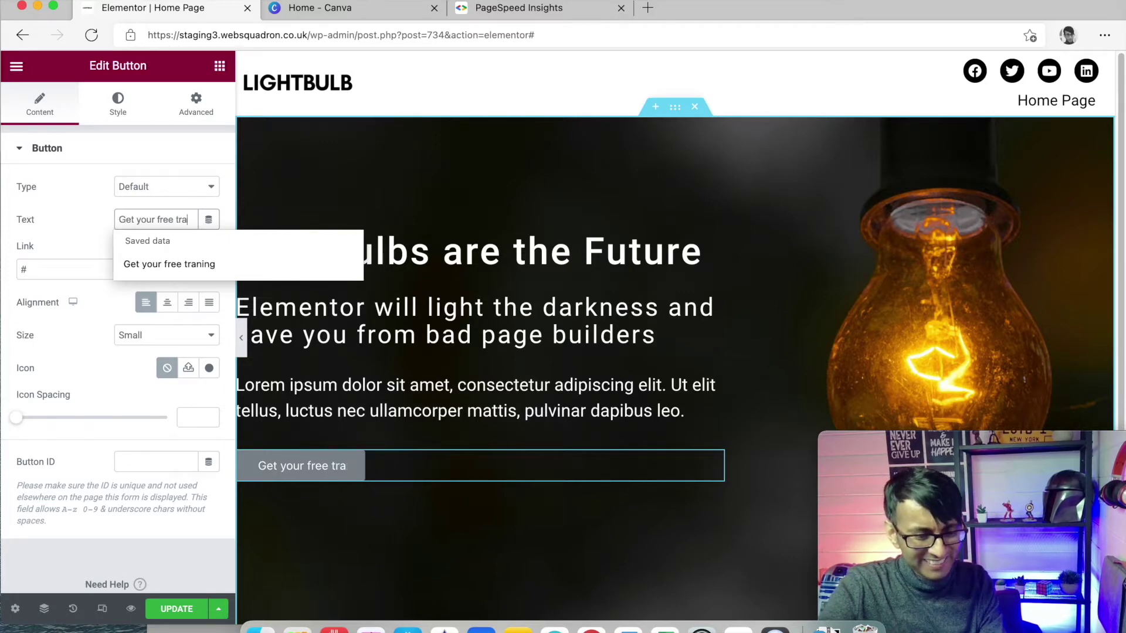
text(ining course)
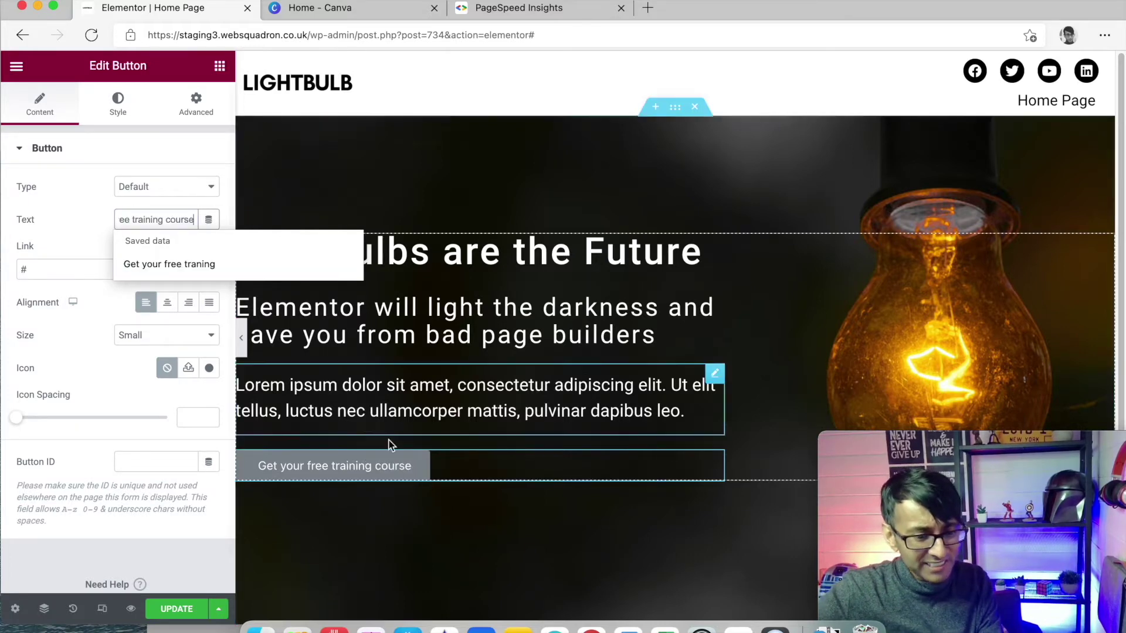
click(170, 264)
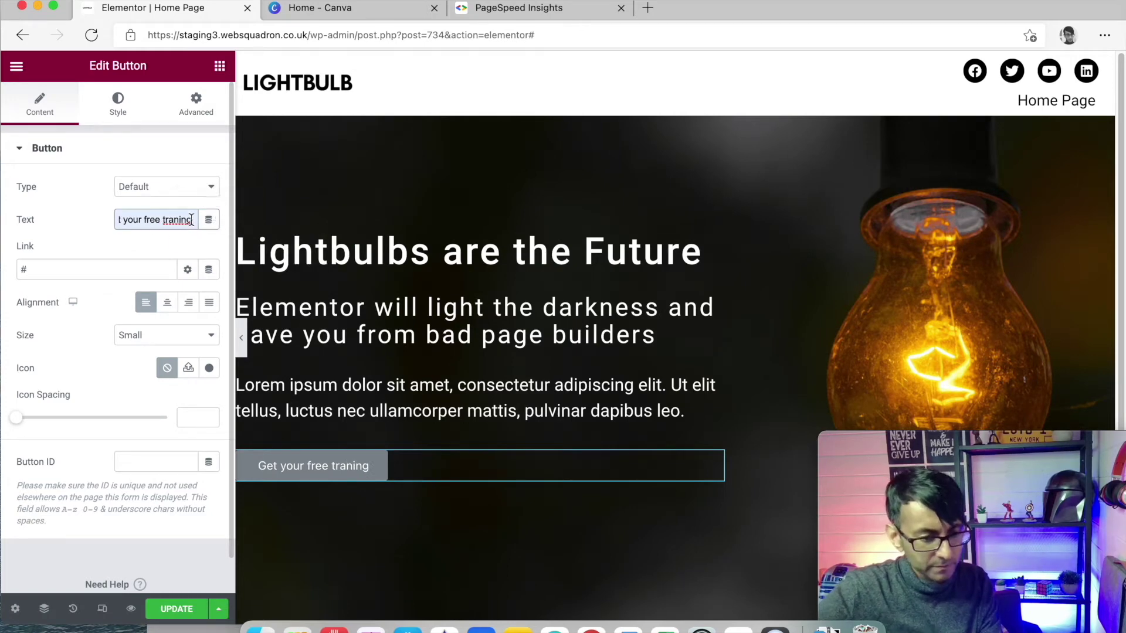
Step: Replace the whole button text with "Get your Free Training Course"
drag(191, 219, 88, 214)
key(BackSpace)
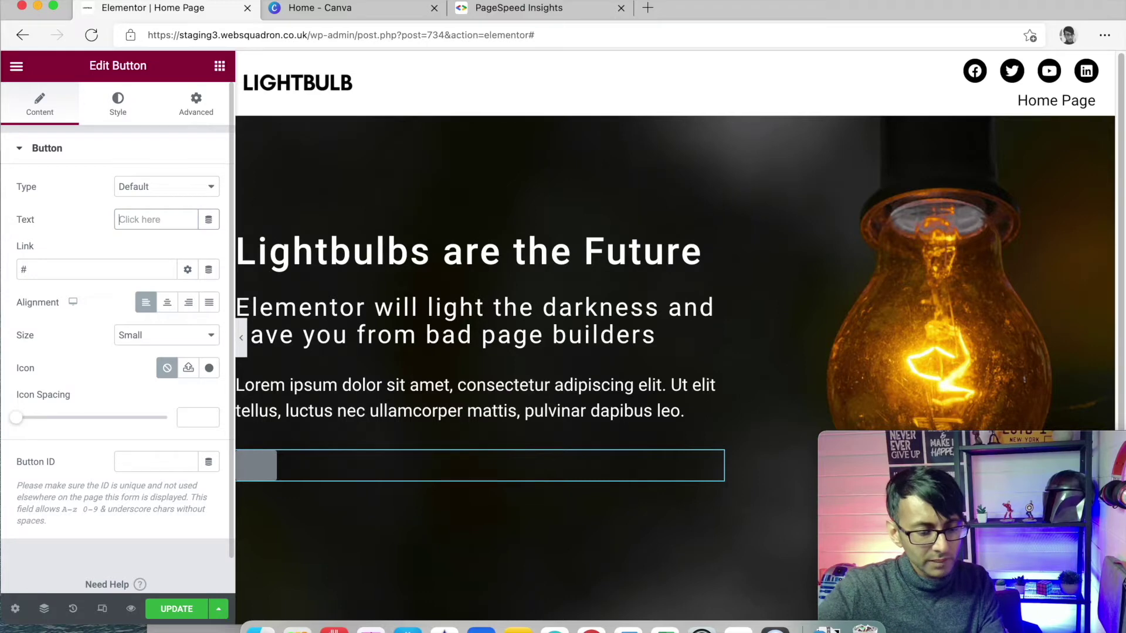
text(Get your F)
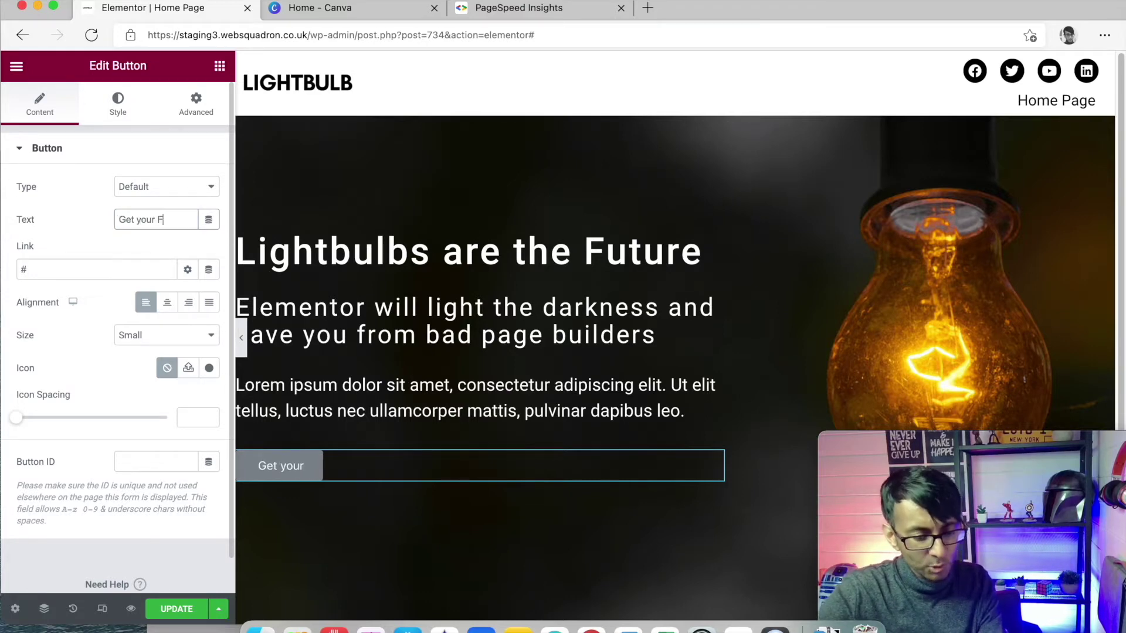
text(ree Training Course)
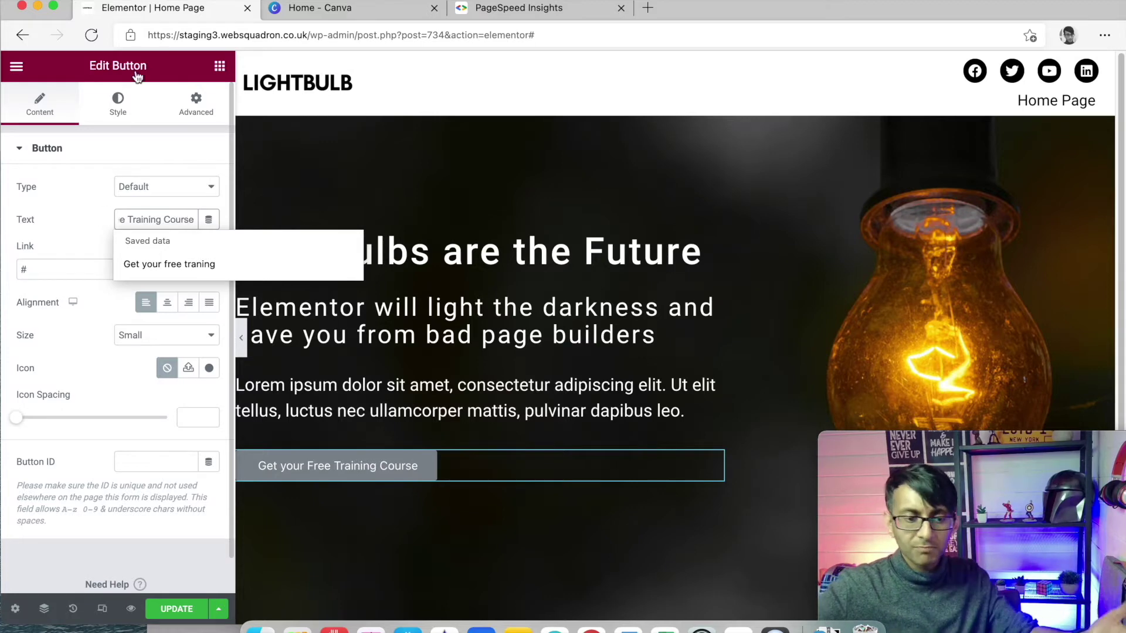
Step: Set the font family of the button text to Roboto
click(118, 102)
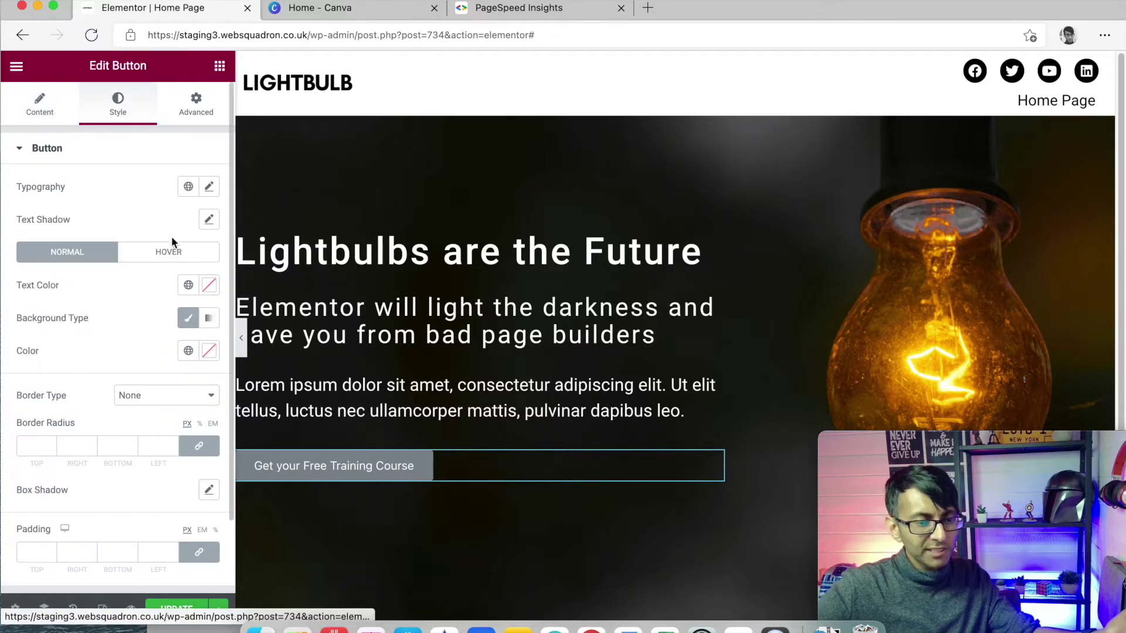
click(209, 188)
click(172, 265)
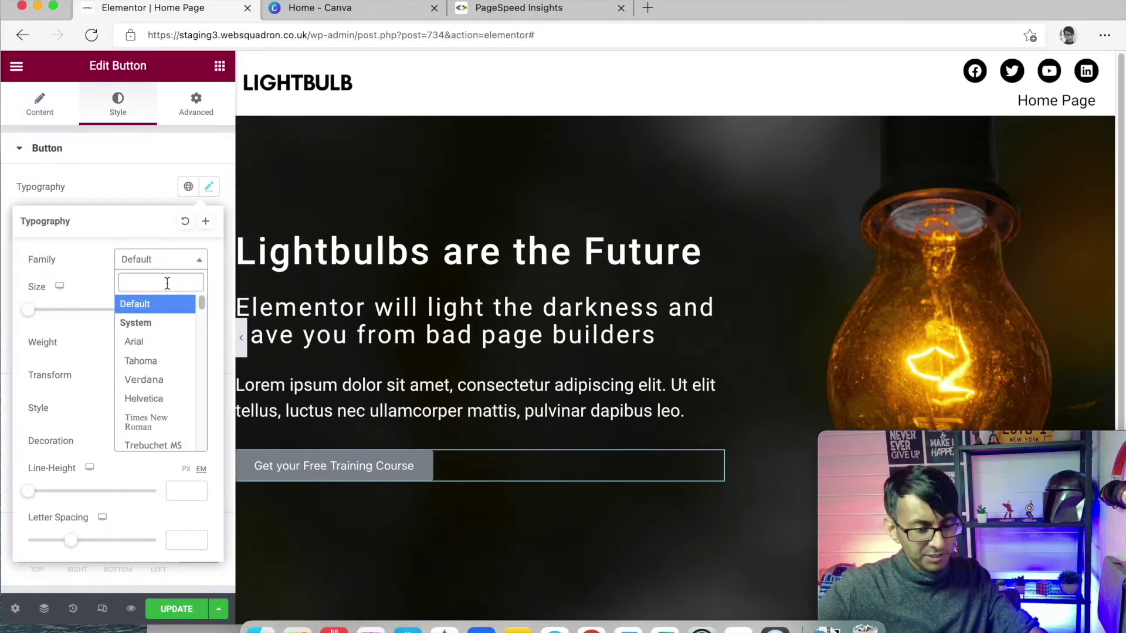
text(roboto)
click(202, 324)
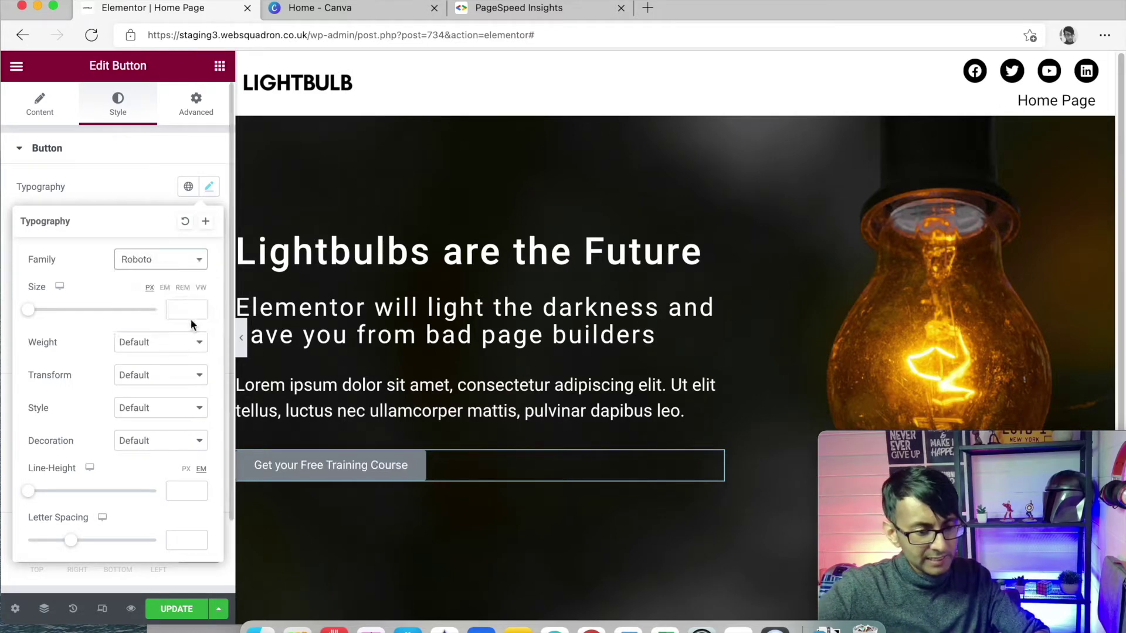
Step: Set the button text's size to 1.5 em and its weight to 500
click(164, 287)
text(2)
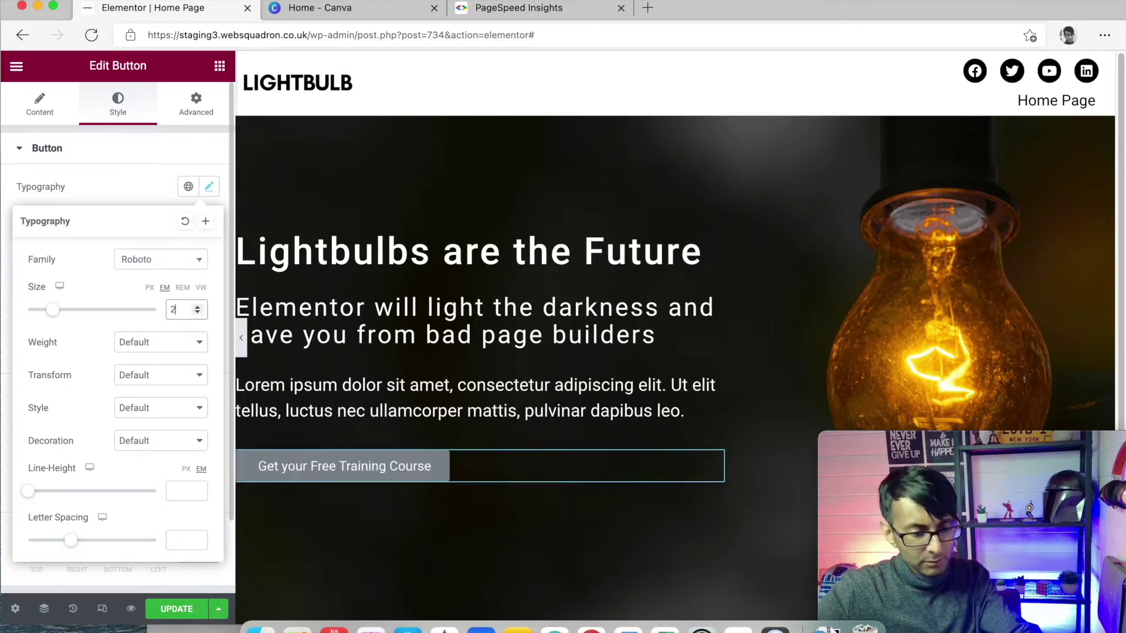
click(197, 312)
click(197, 312)
click(197, 312)
click(197, 312)
click(197, 312)
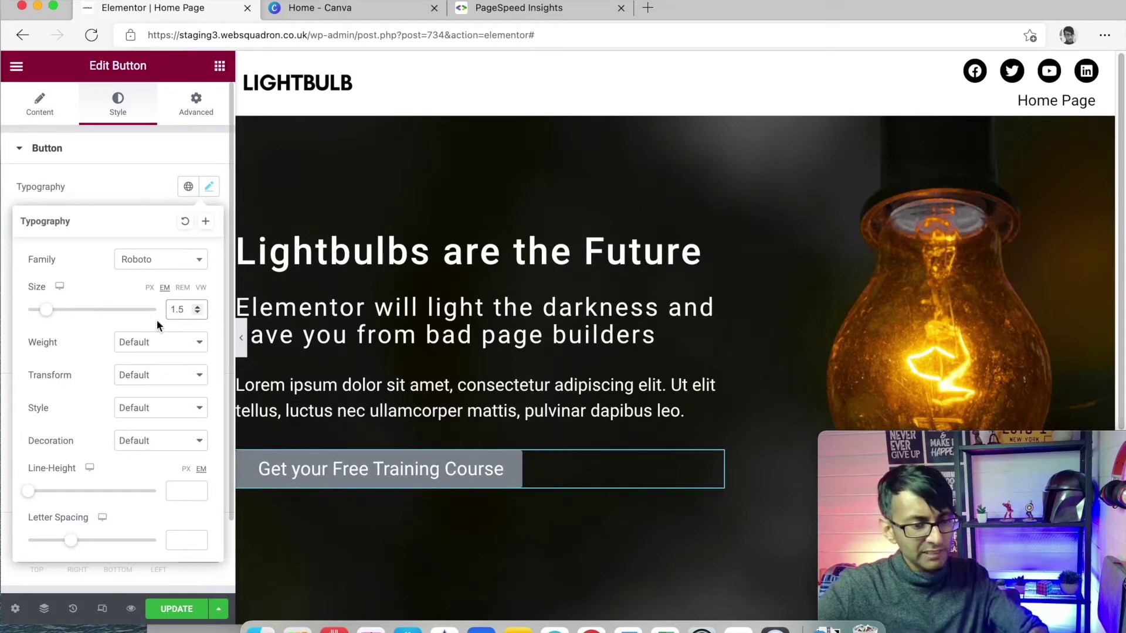
click(145, 346)
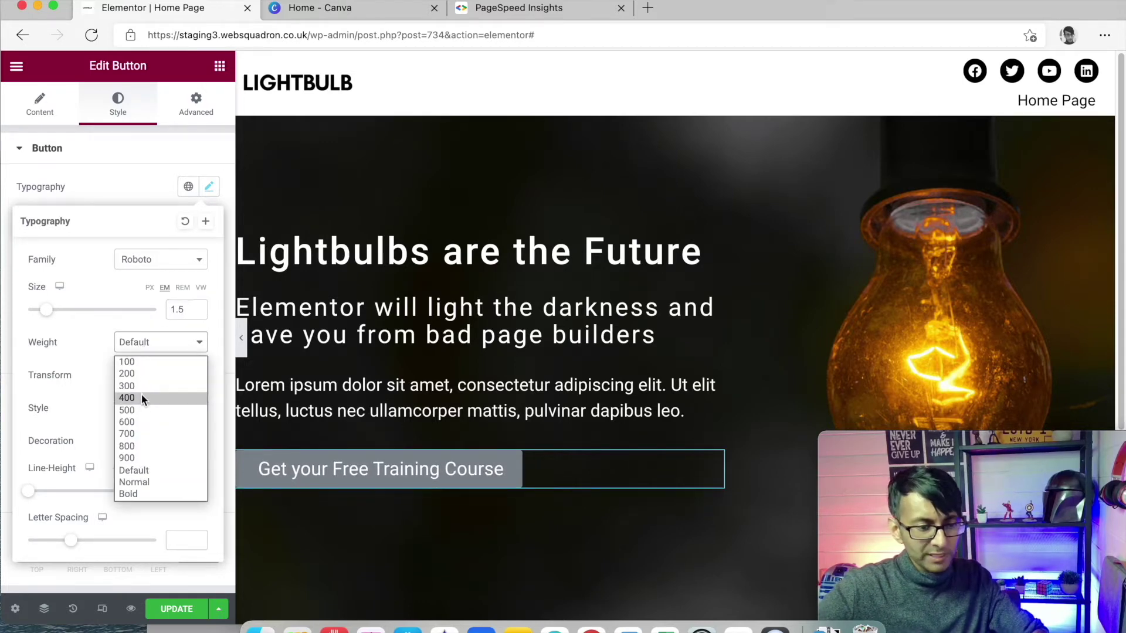
click(144, 410)
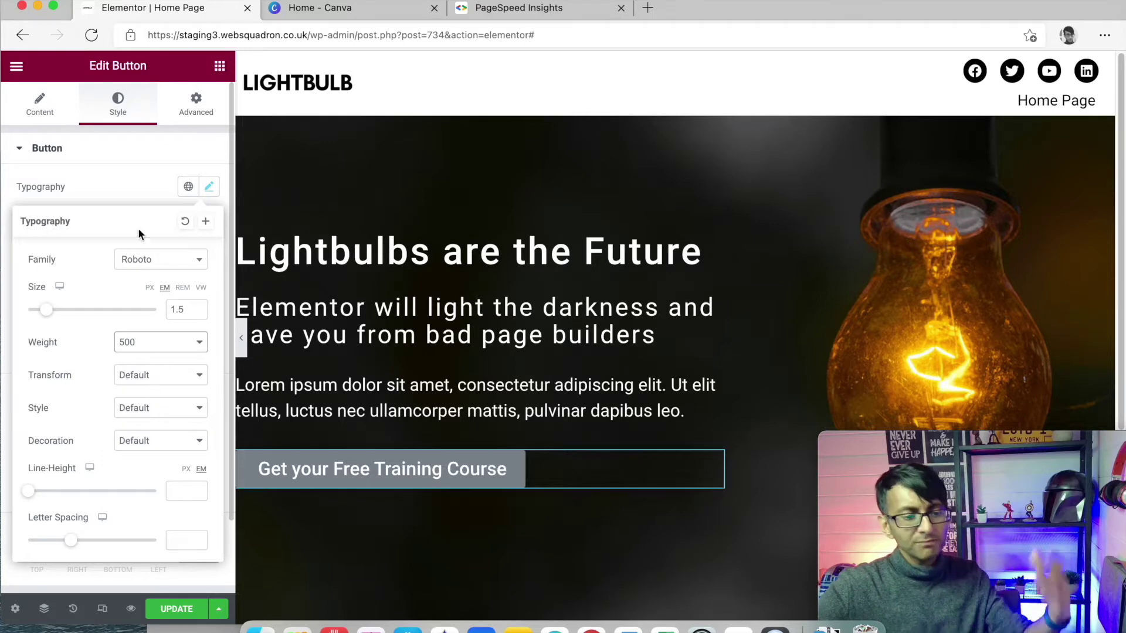
click(94, 158)
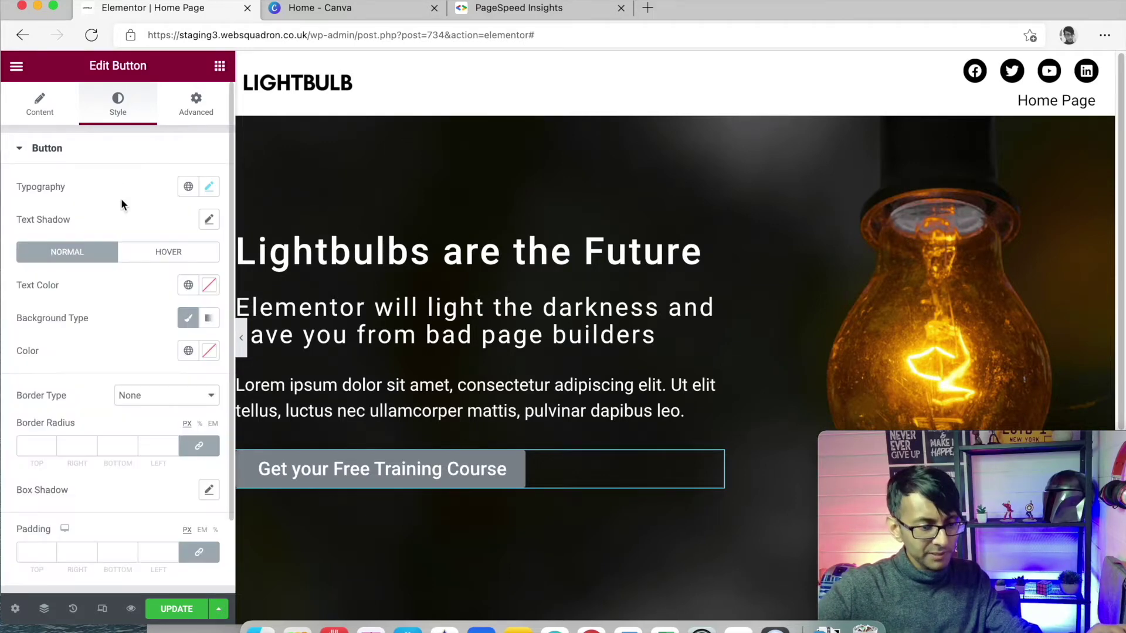
Step: Give the button's normal state the global Accent background colour and the black global colour New Item #2 for its text
click(188, 350)
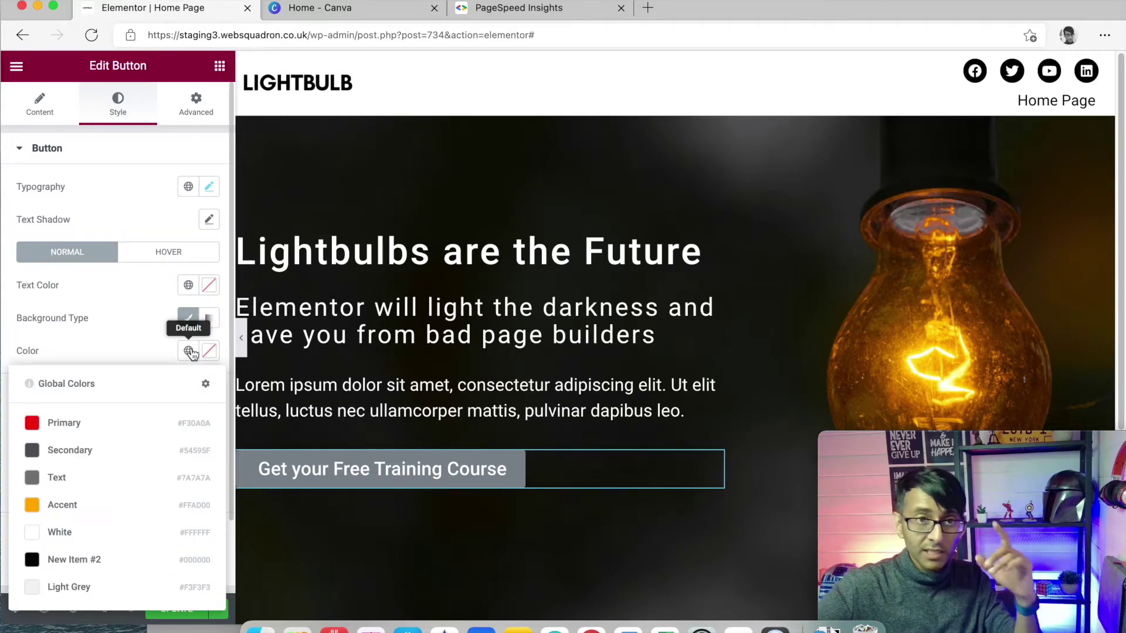
click(138, 507)
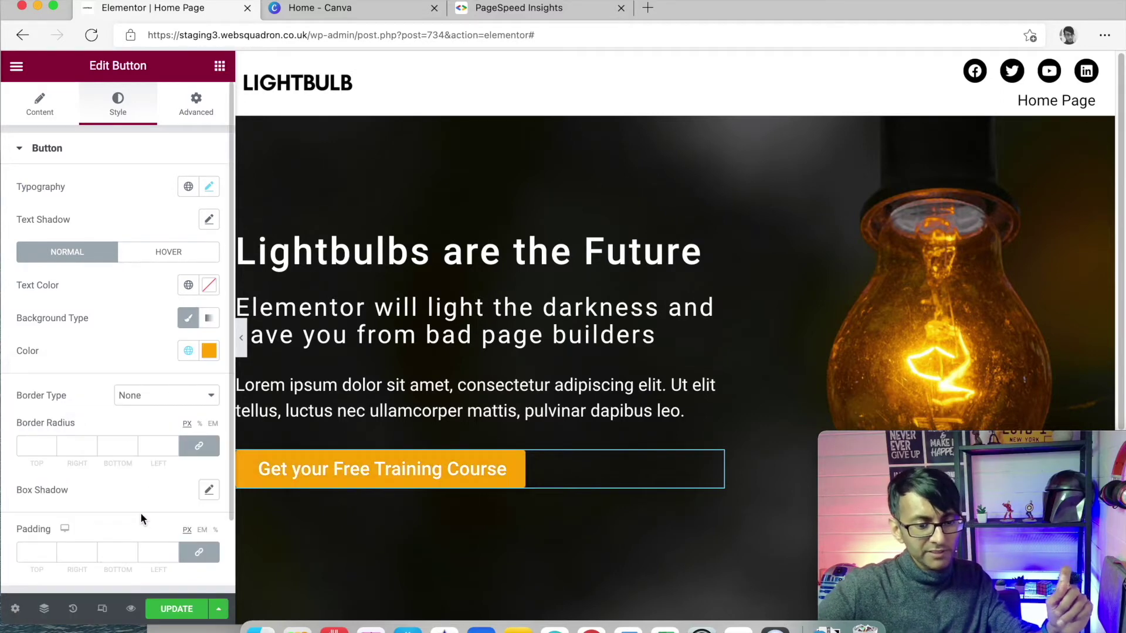
click(188, 287)
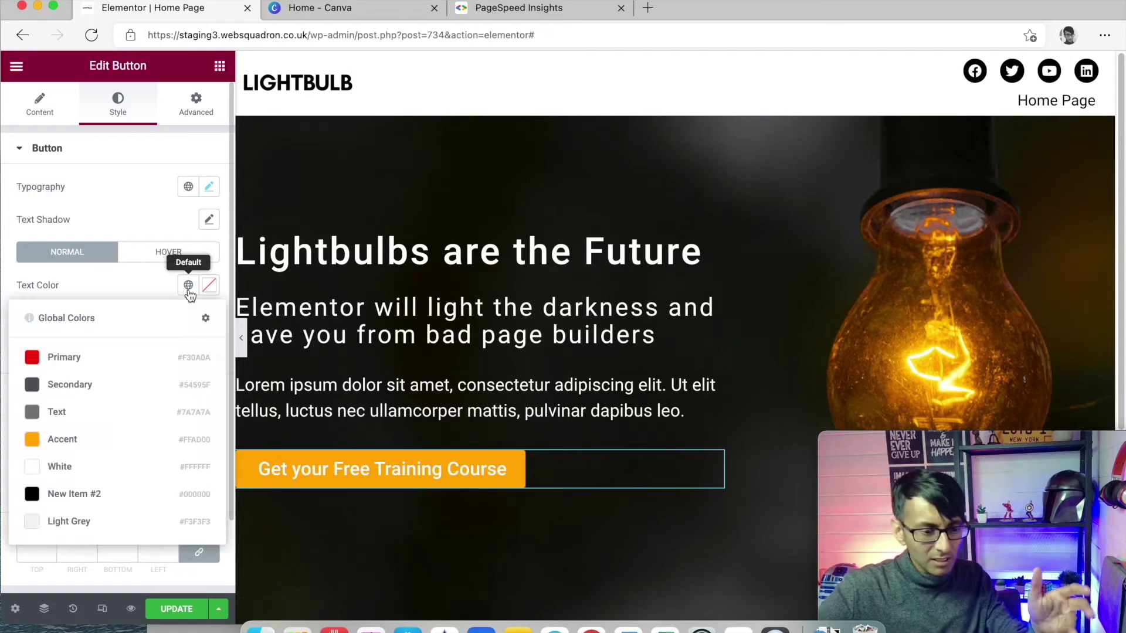
click(132, 492)
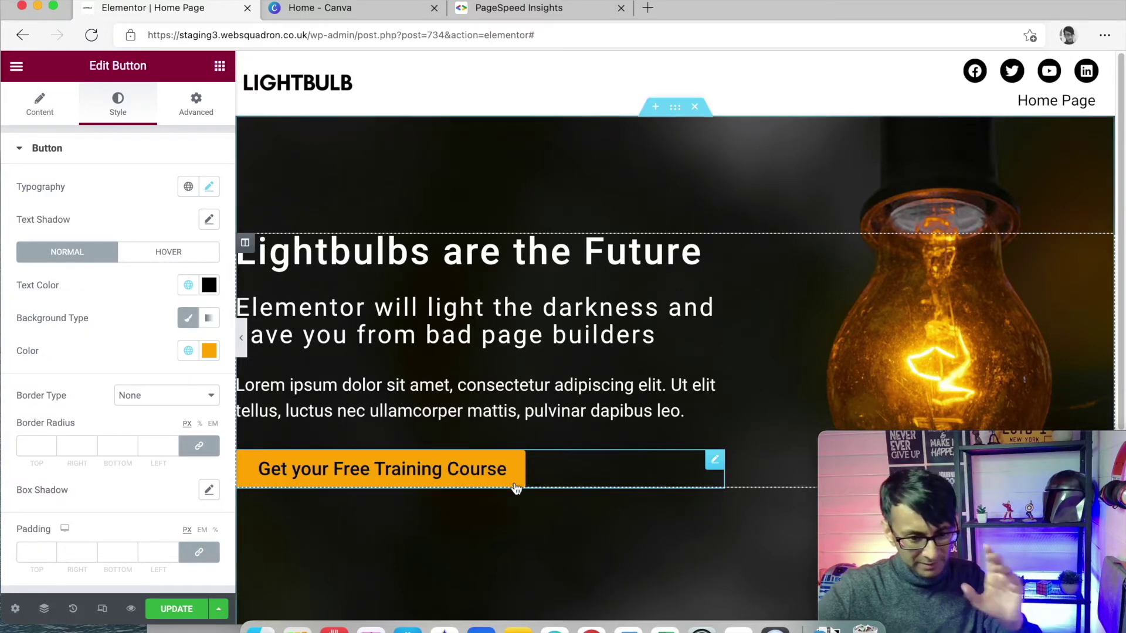
Step: Give the button's hover state the global Secondary background colour and the global White text colour
click(188, 260)
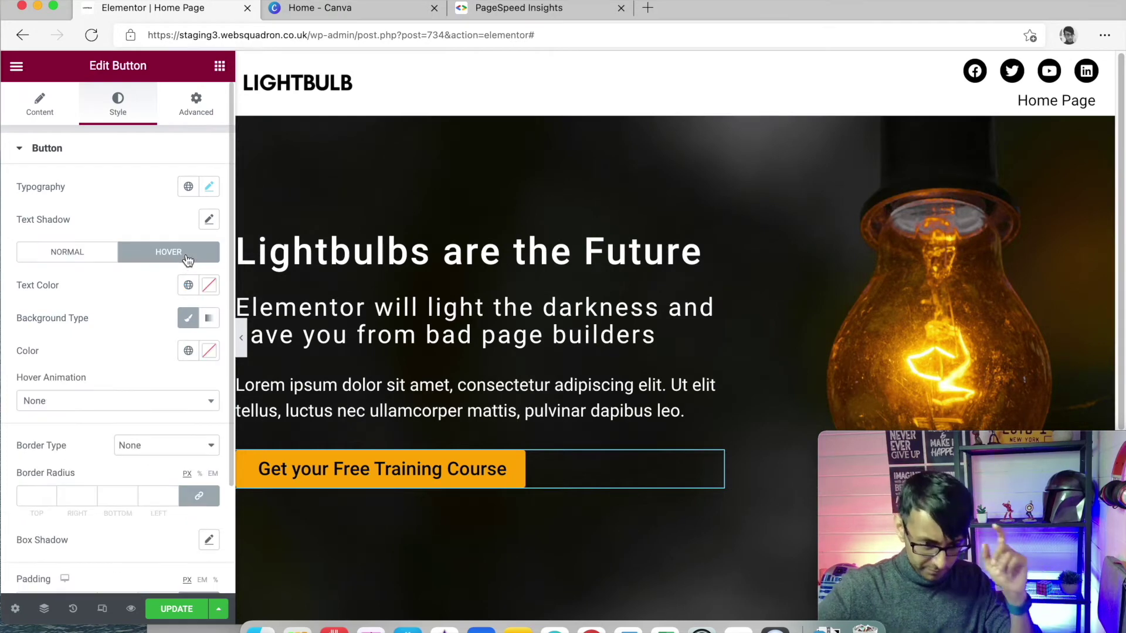
click(189, 351)
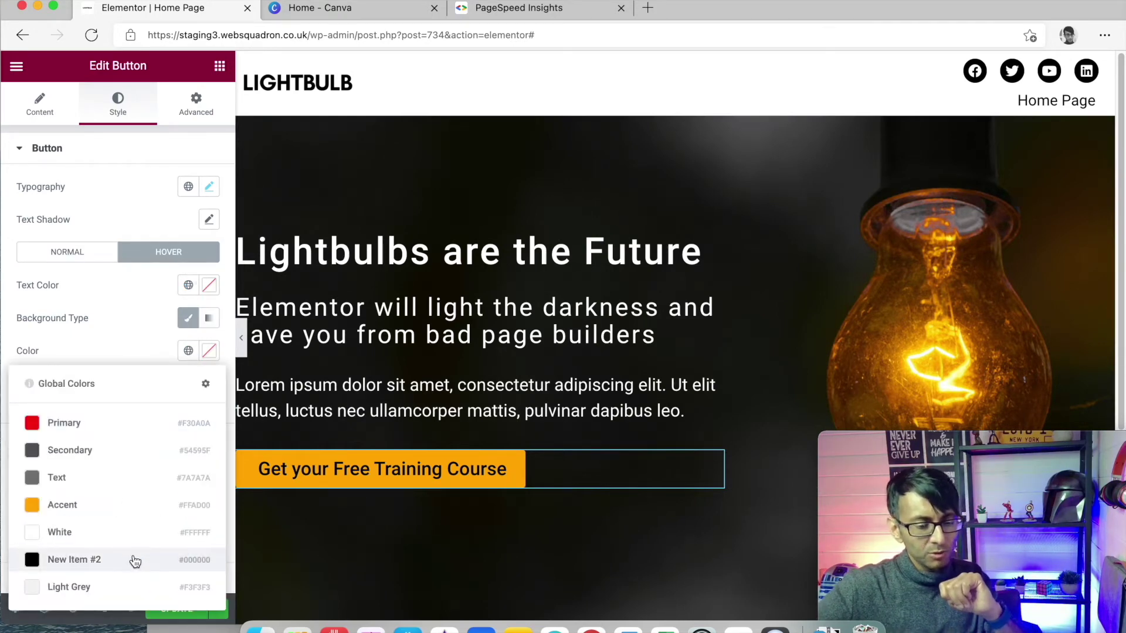
click(122, 450)
click(188, 286)
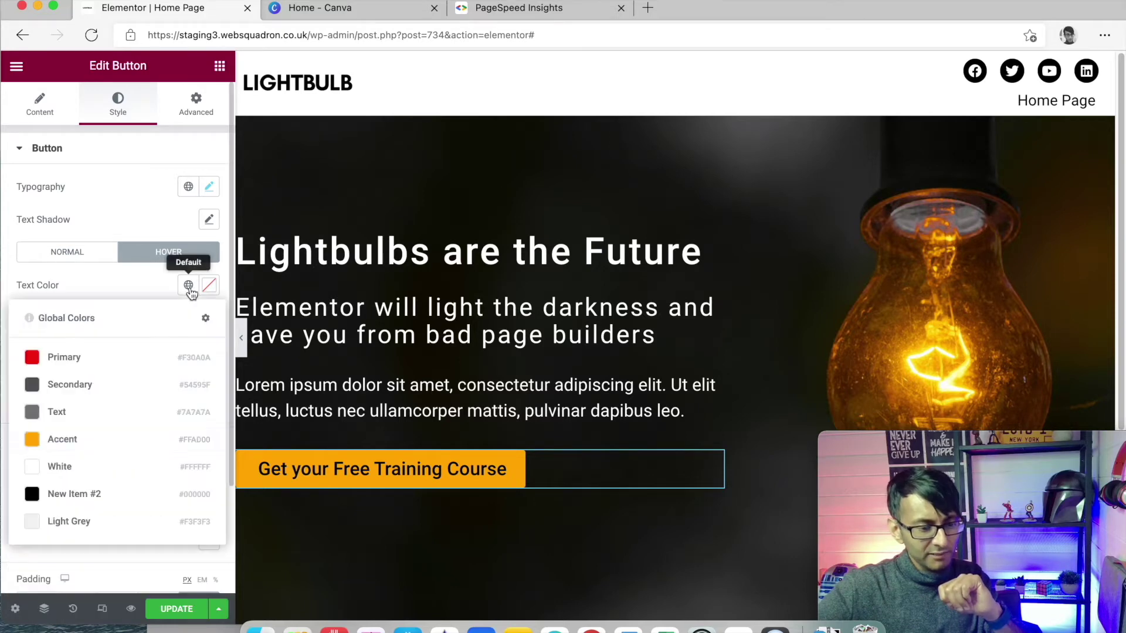
click(83, 468)
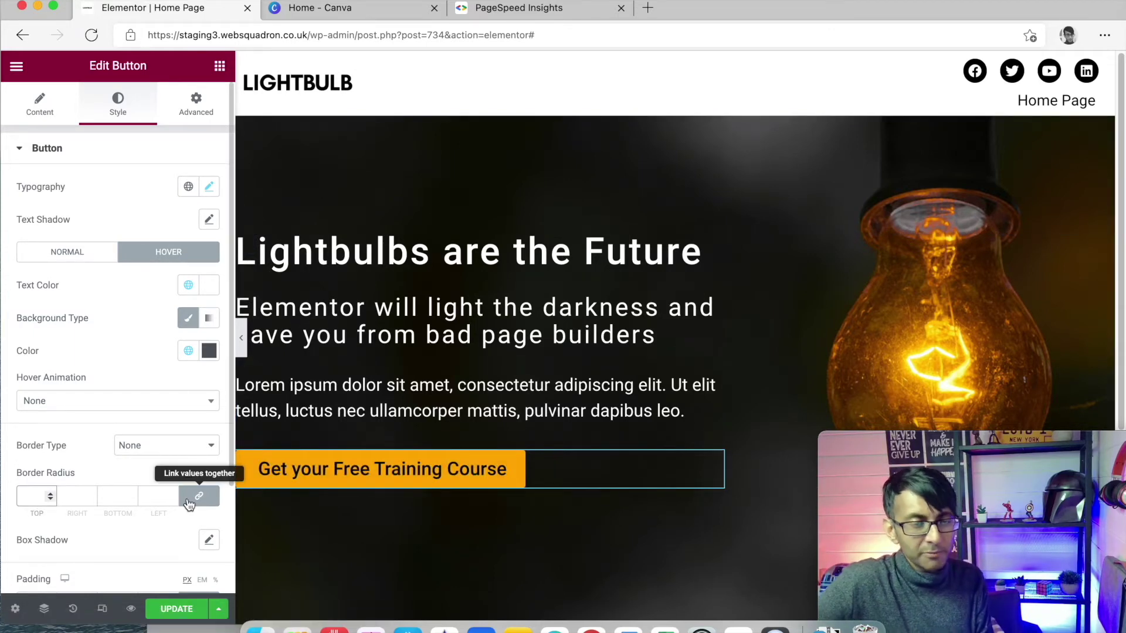
Step: Add a solid border to the button in the global White colour
click(186, 453)
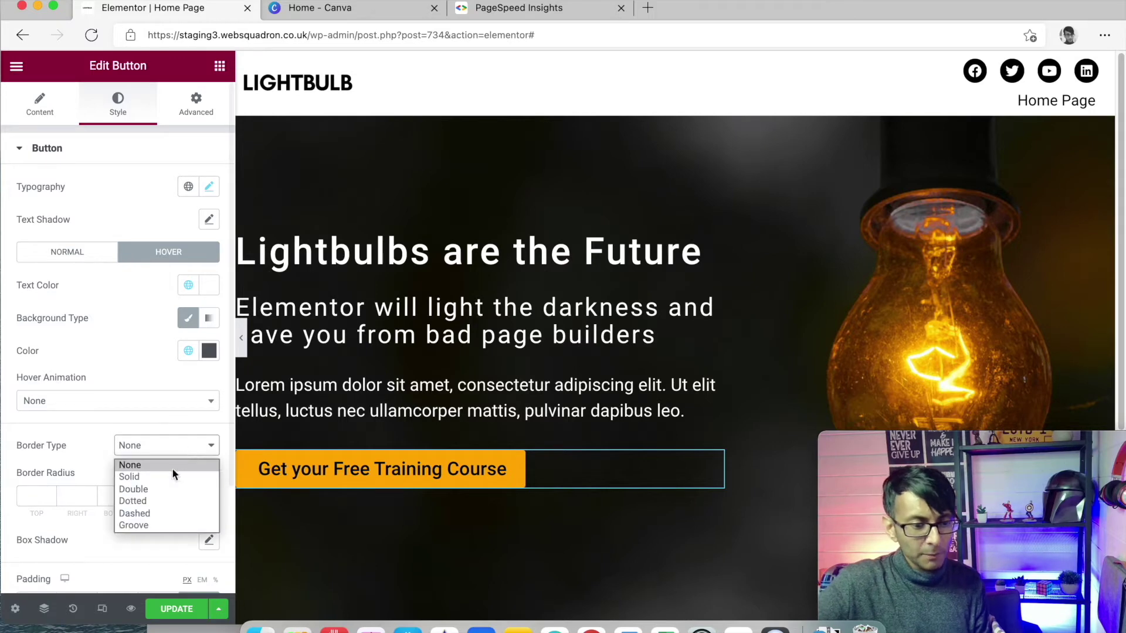
click(167, 468)
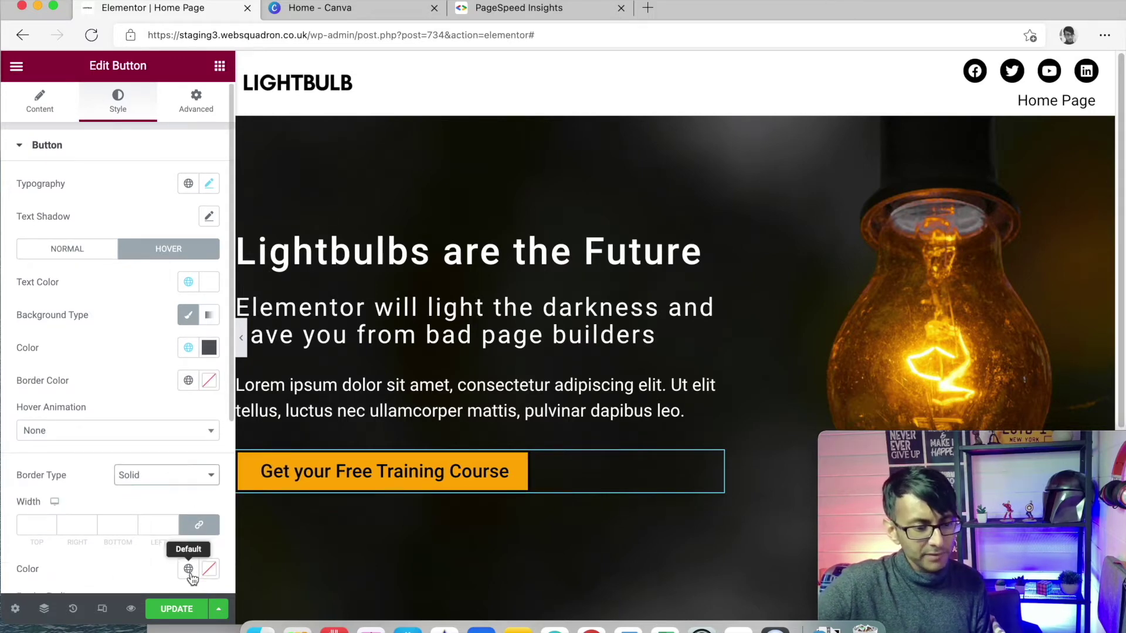
scroll(163, 504, down, 1)
click(189, 548)
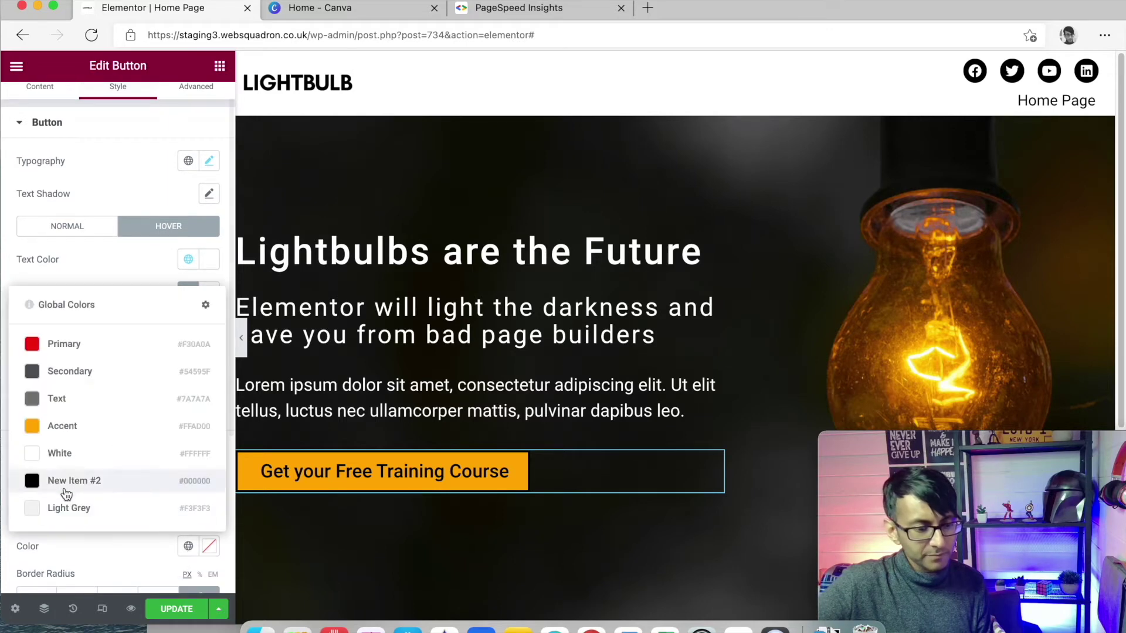
click(82, 456)
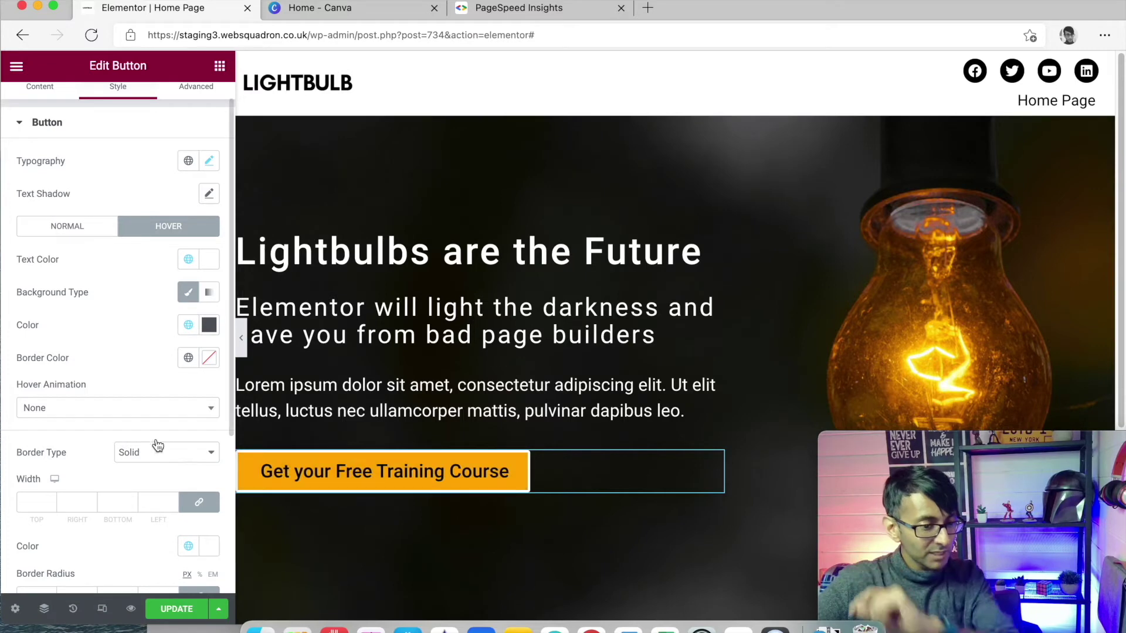
Step: Make the button's normal-state background fully transparent and set its text colour to the global White
scroll(76, 234, up, 1)
click(67, 252)
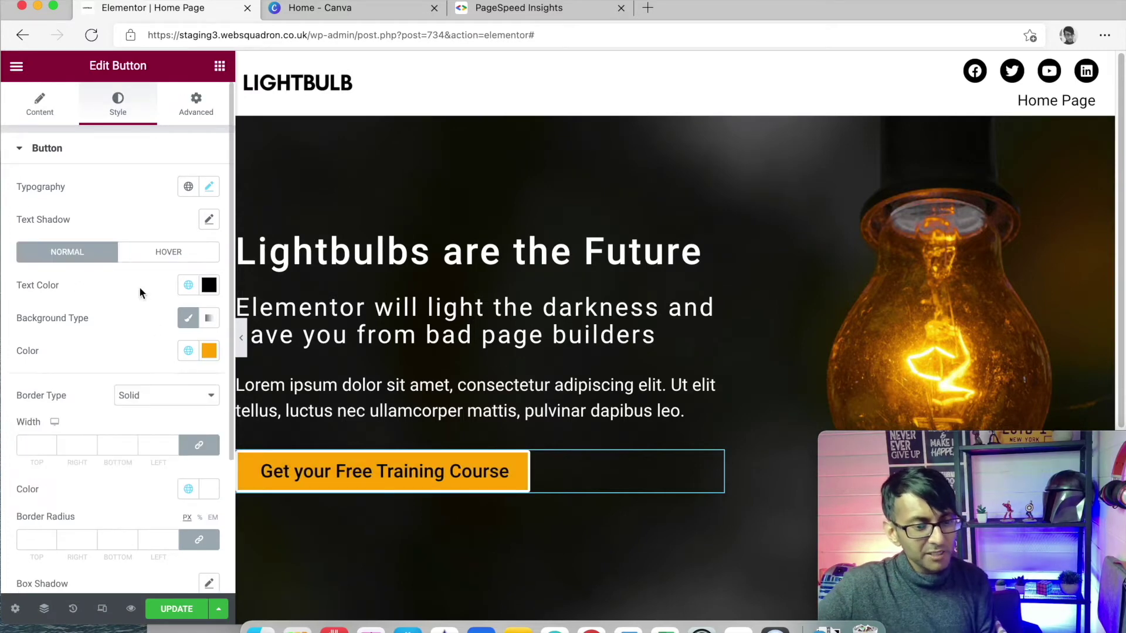
click(189, 351)
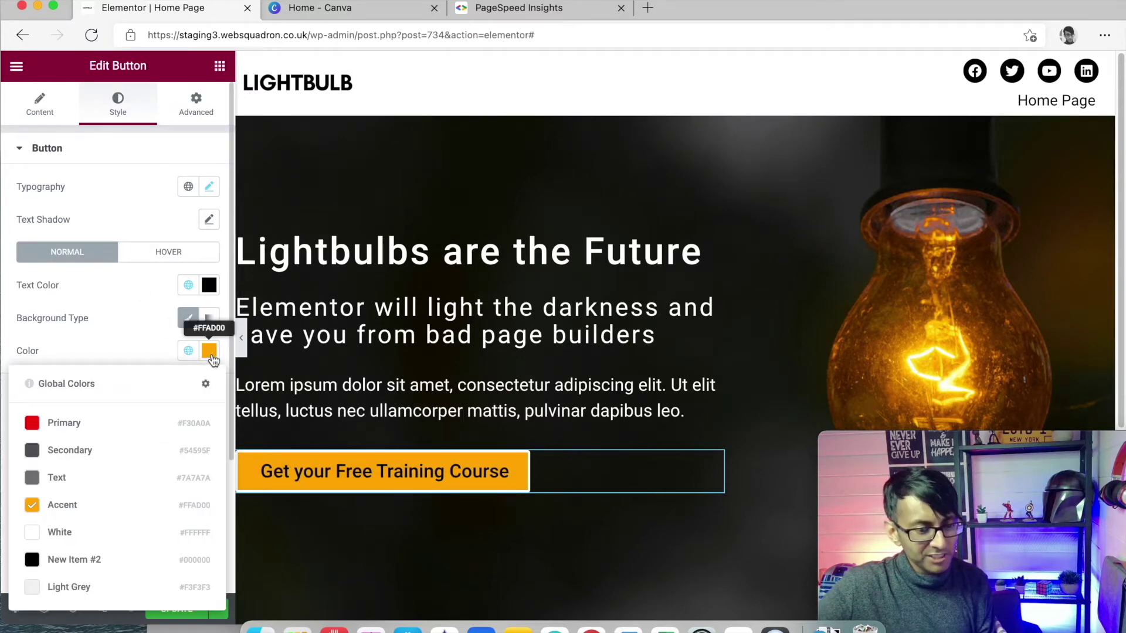
click(209, 351)
drag(209, 569, 31, 567)
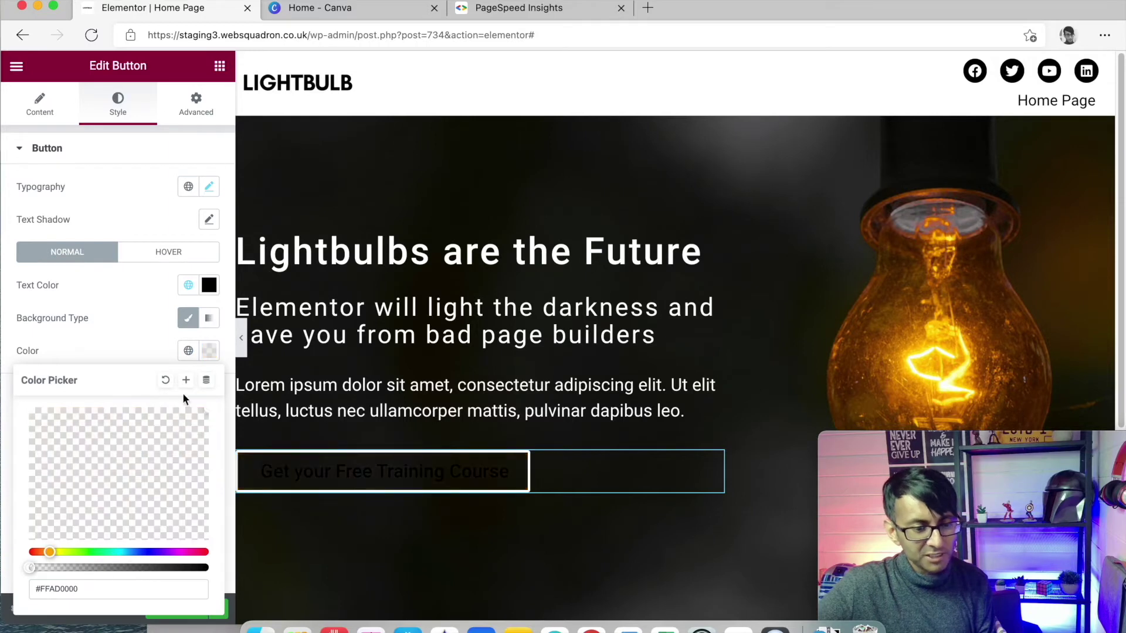
click(188, 286)
click(80, 458)
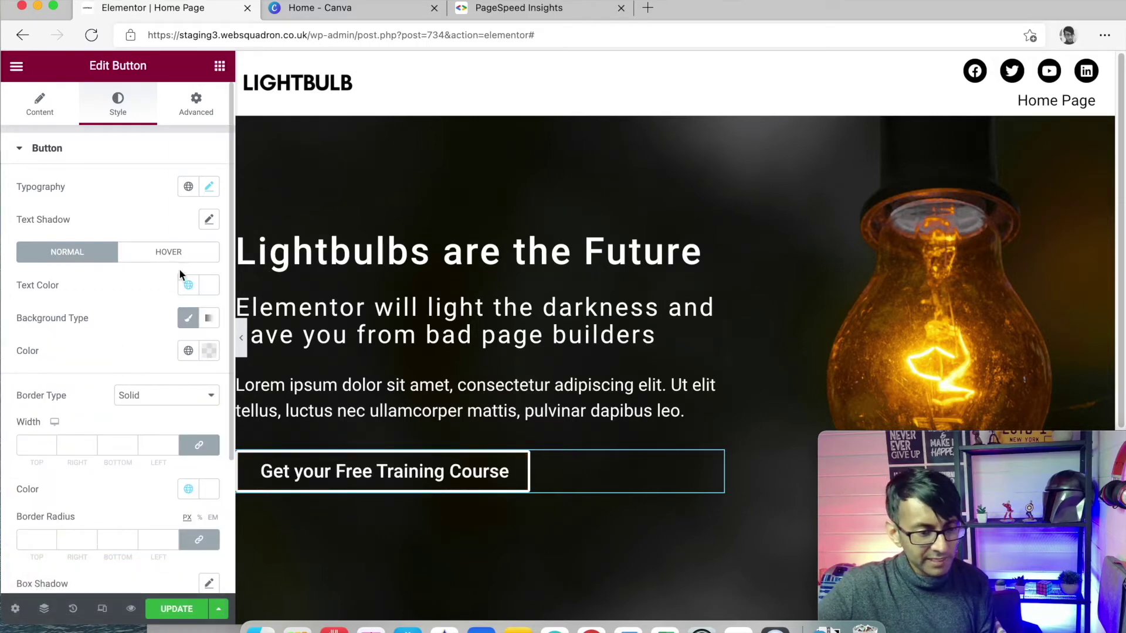
Step: Change the button's hover-state background to the global Accent colour
click(176, 253)
click(188, 350)
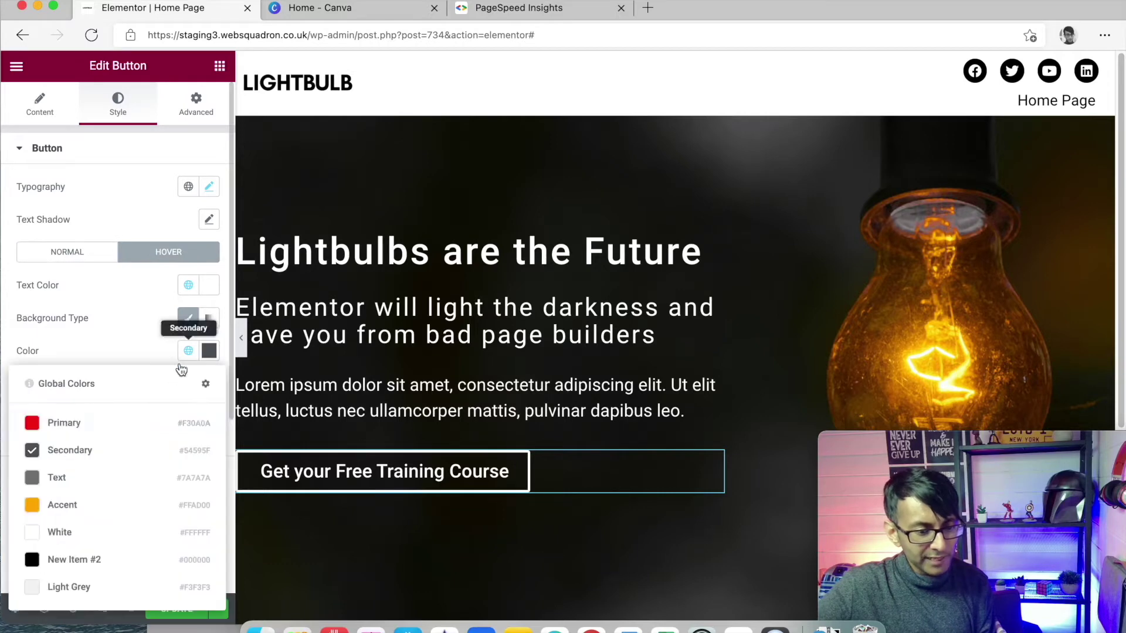
click(88, 503)
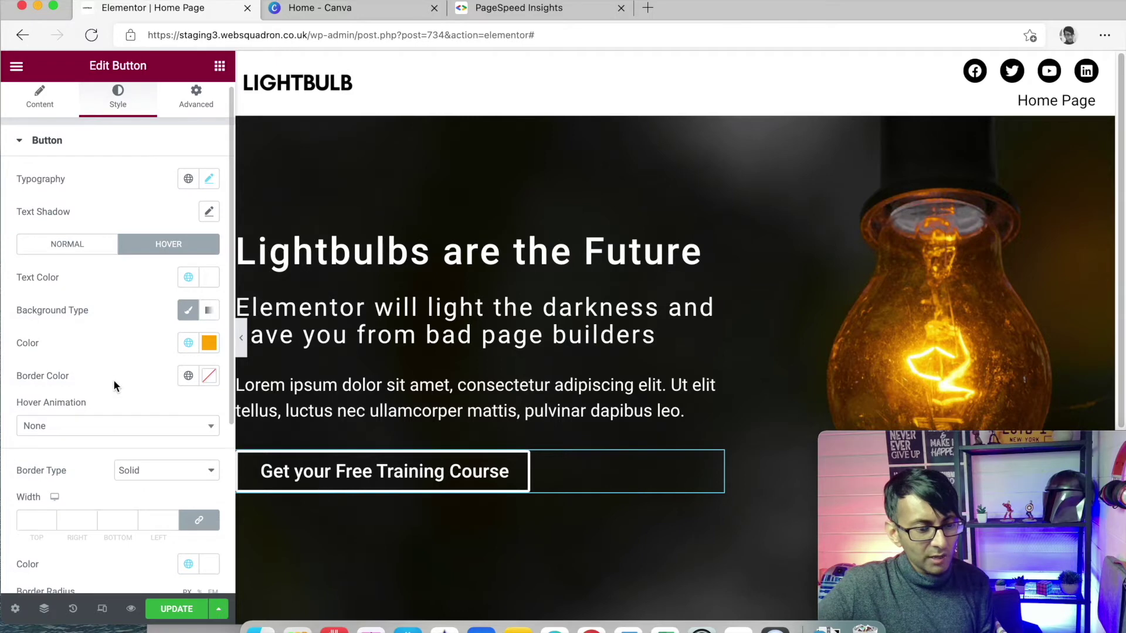
Step: Set the button's border width to 2 px and its border radius to 25 px on all sides, and preview the result
scroll(94, 423, down, 2)
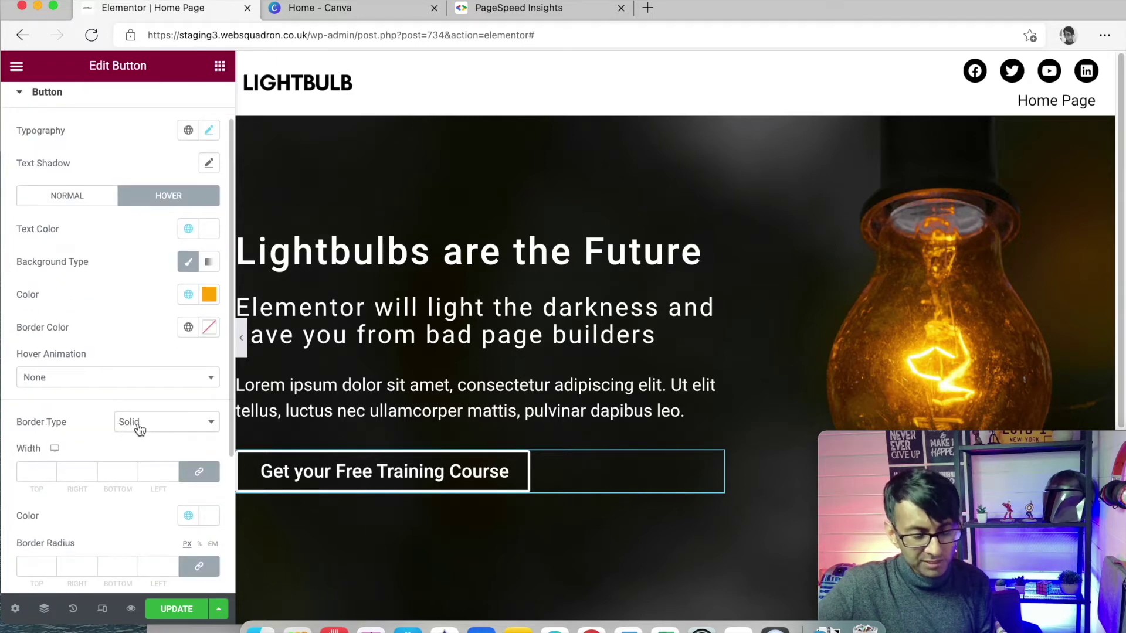
click(199, 472)
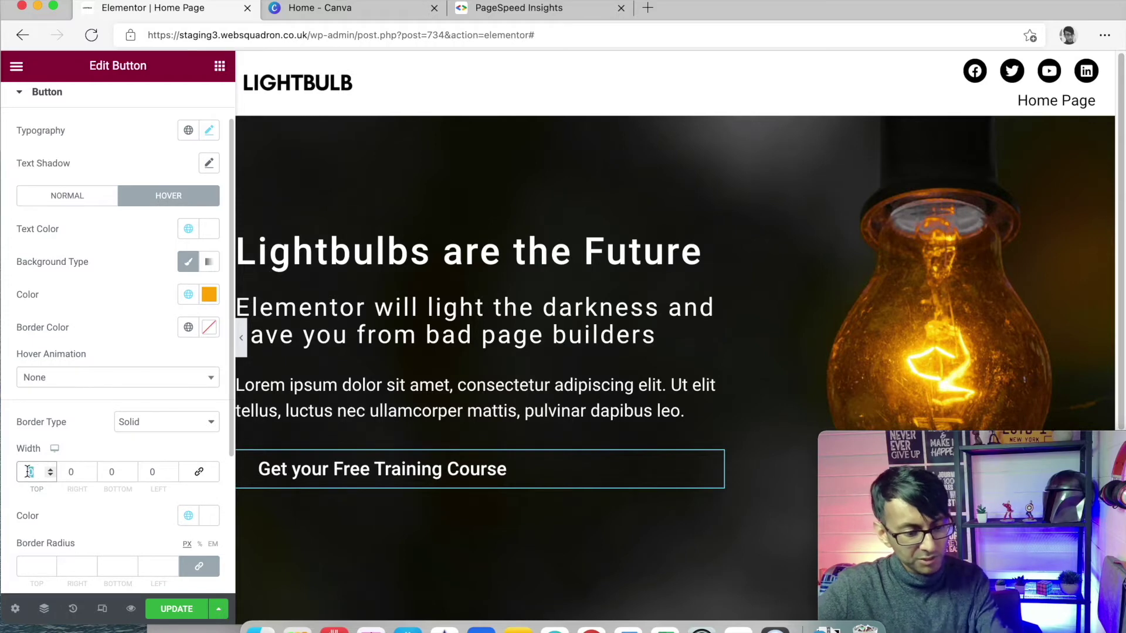
text(2)
click(199, 472)
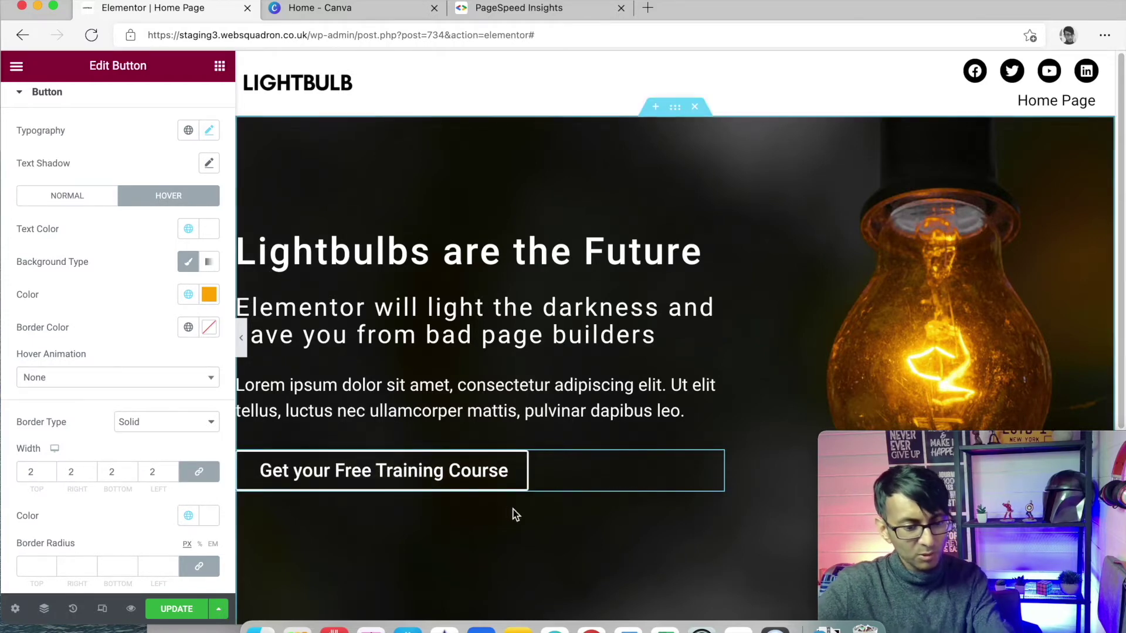
click(26, 566)
text(25)
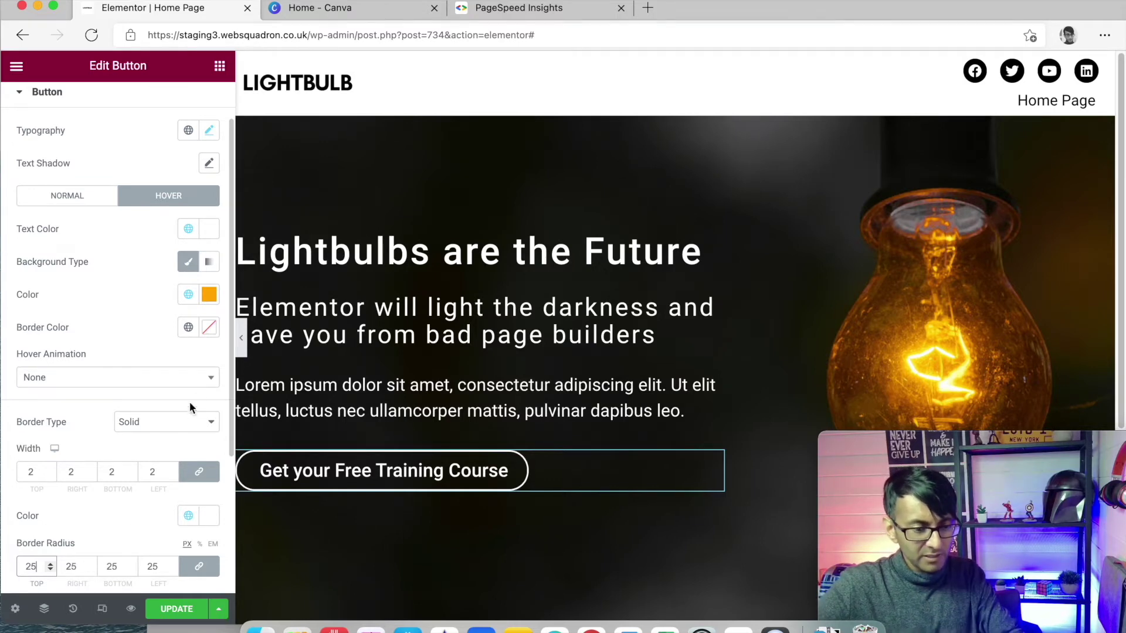
click(241, 338)
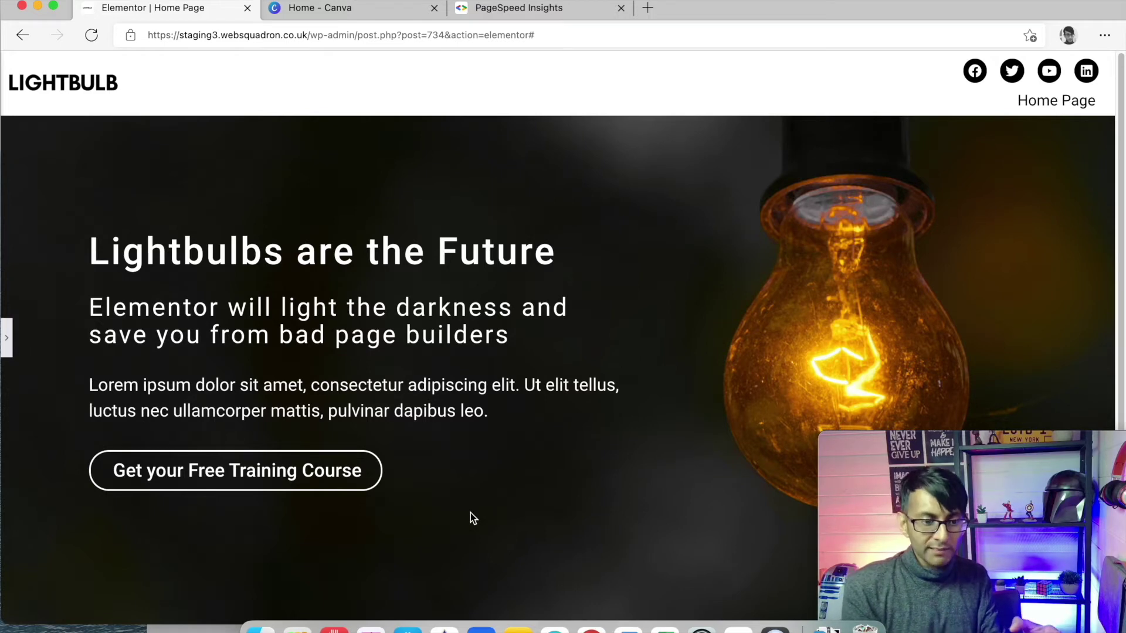
click(7, 343)
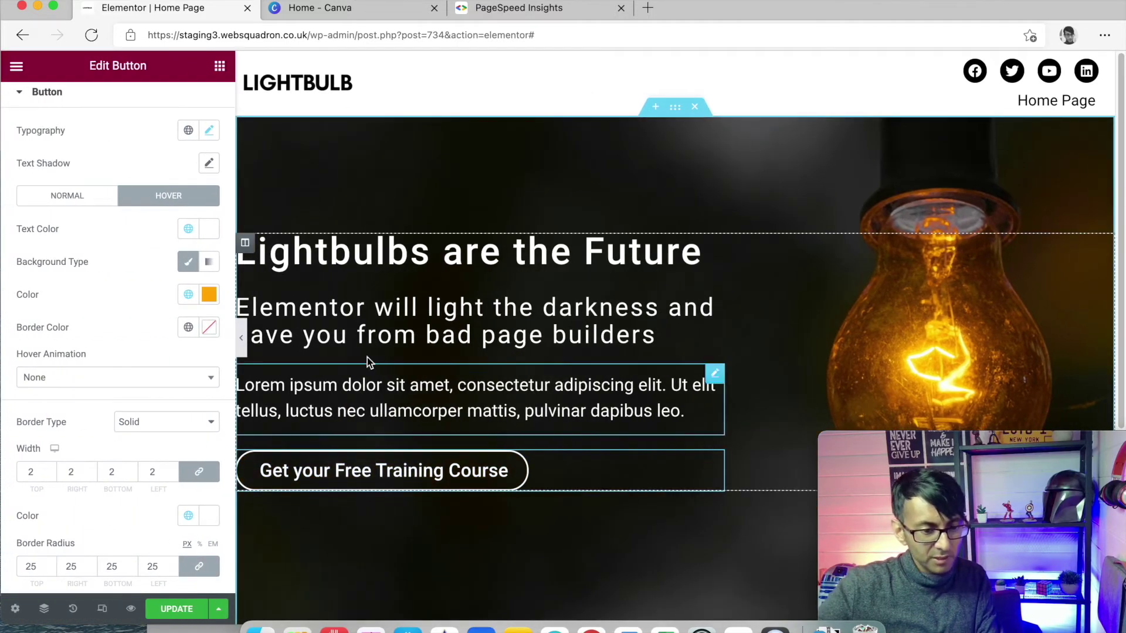
Step: Try justified alignment on the button with a full-width preview, and return it to left alignment
scroll(59, 153, up, 3)
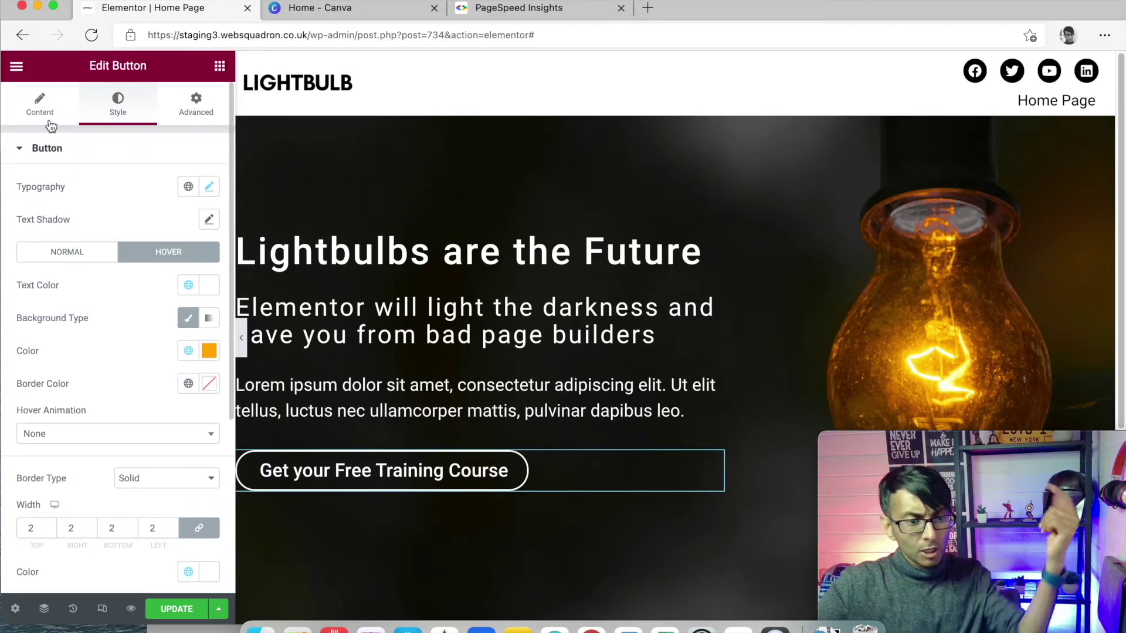
click(40, 104)
click(210, 303)
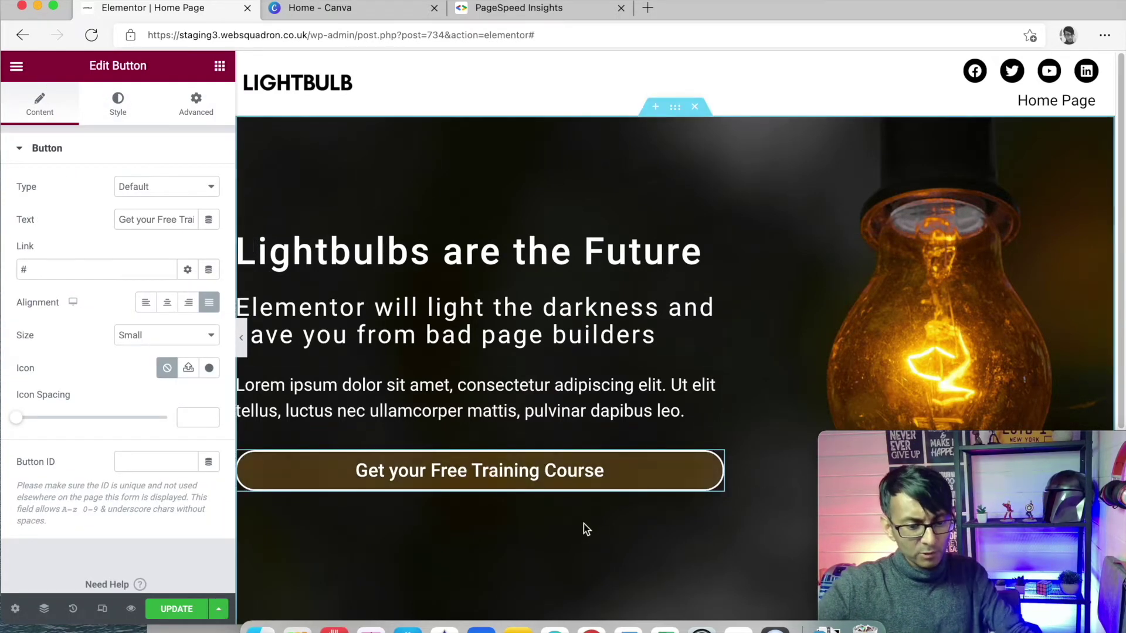
click(243, 339)
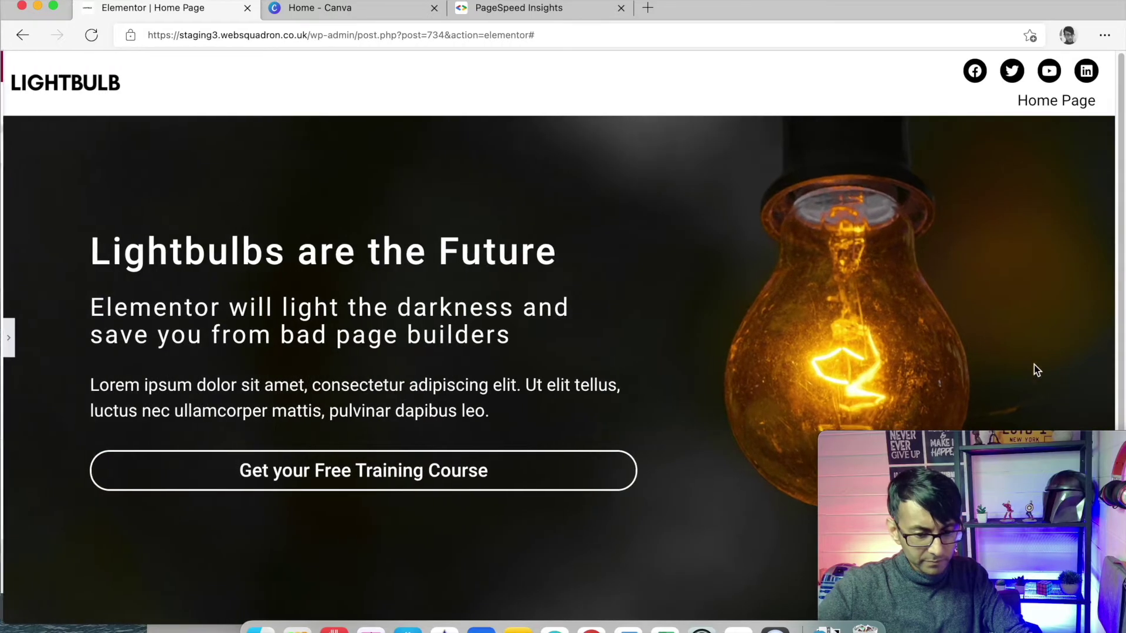
scroll(1103, 276, down, 1)
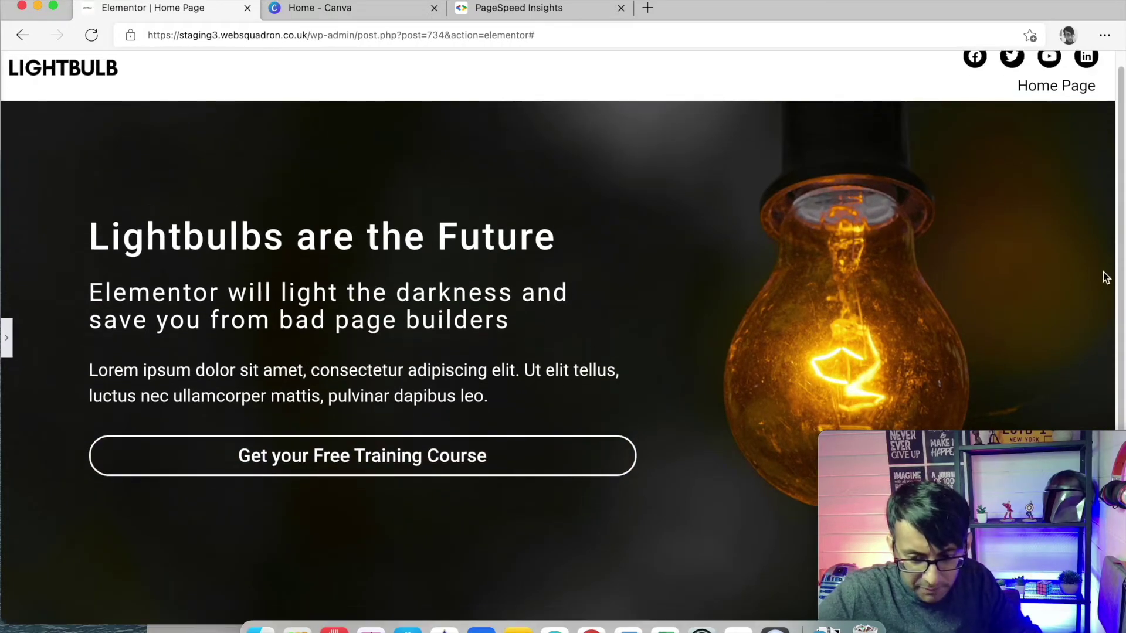
scroll(1116, 264, up, 2)
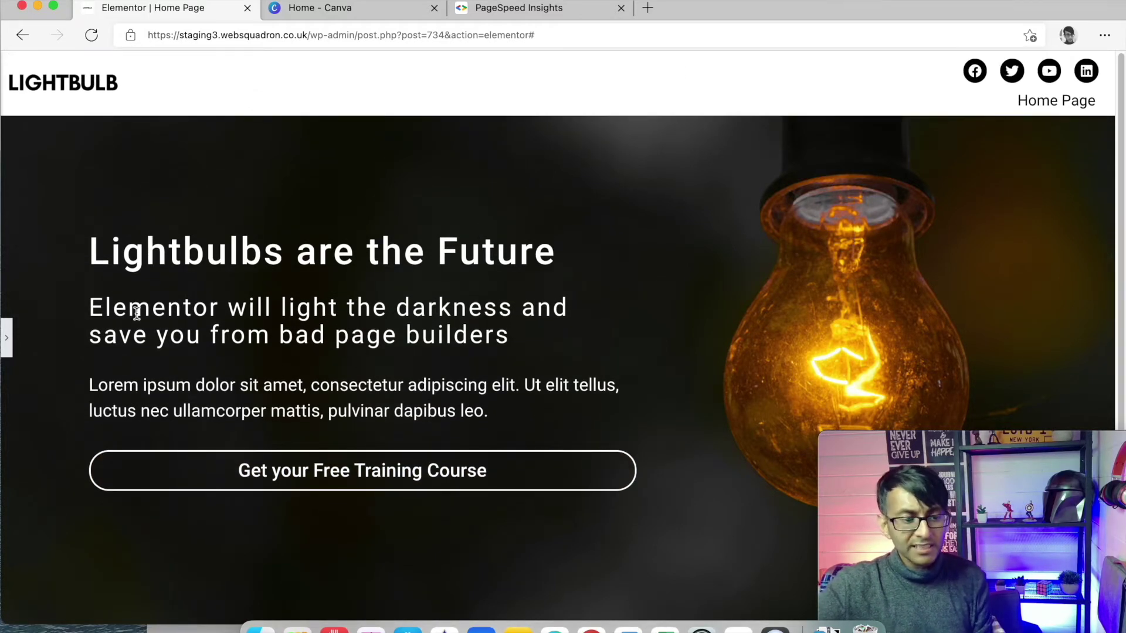
click(8, 340)
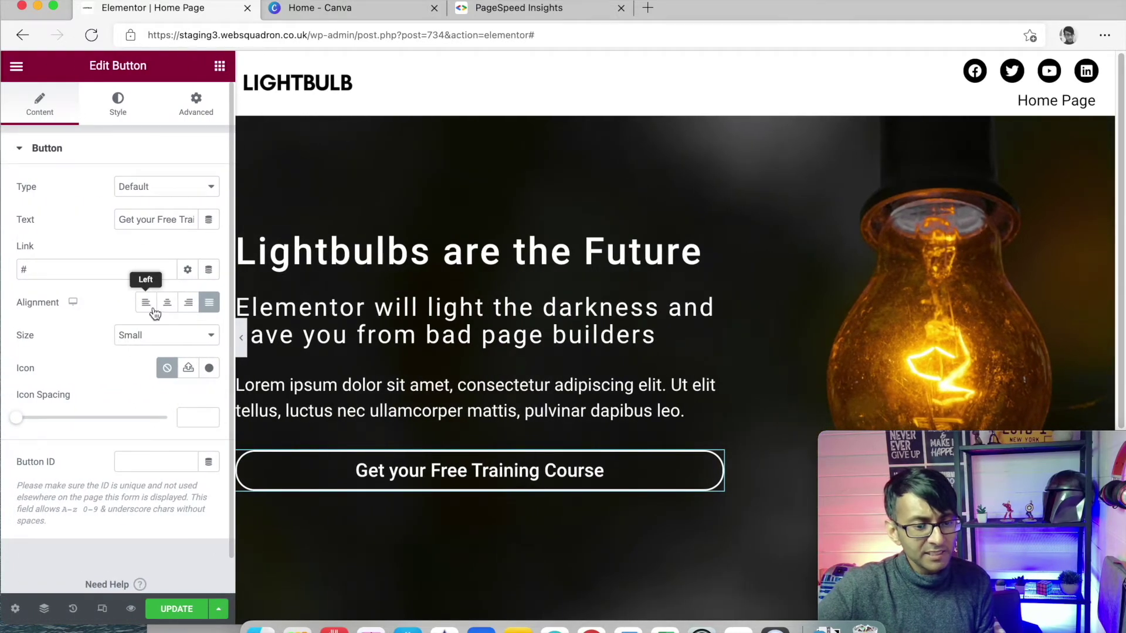
click(150, 307)
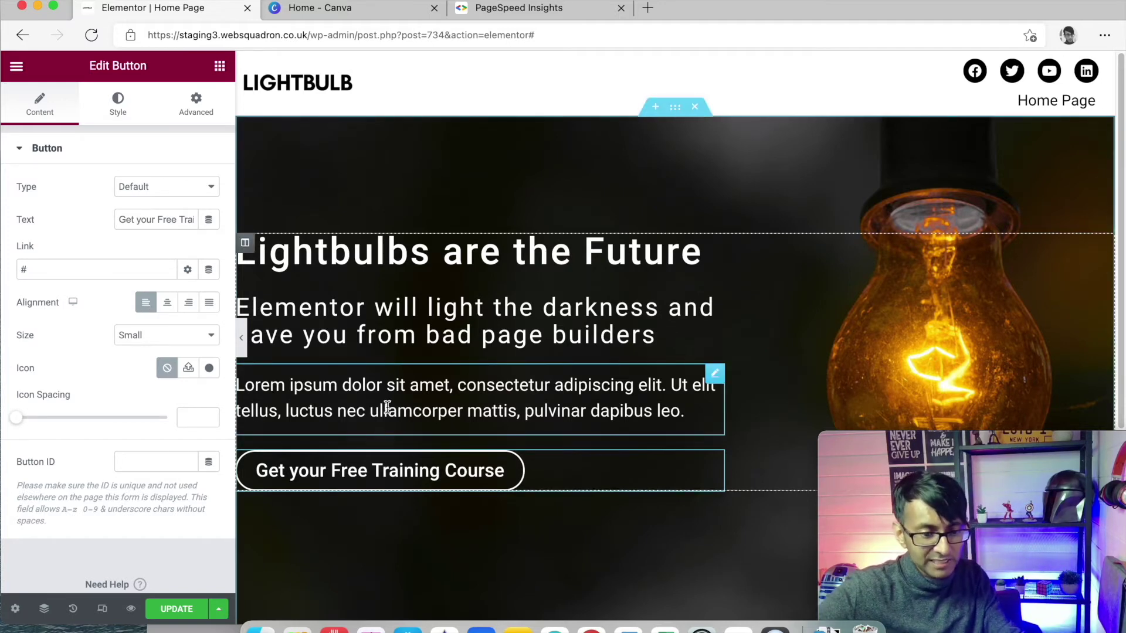
Step: Add an image widget between the paragraph and the button, using Lightbulb-White-Transparent.png from the media library
click(220, 68)
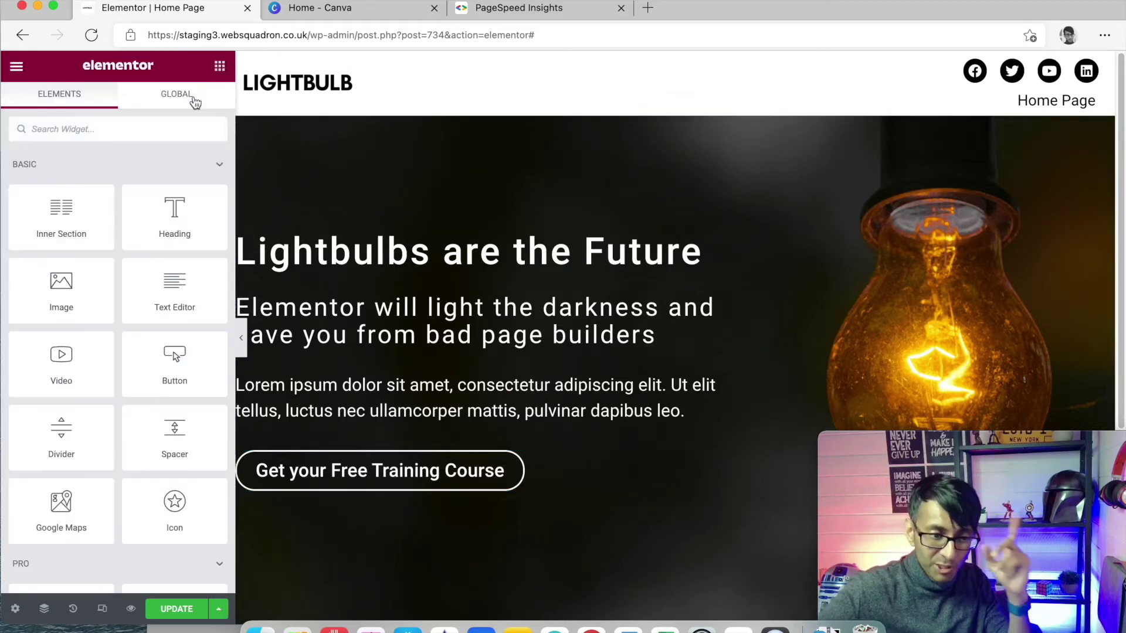
drag(88, 290, 523, 445)
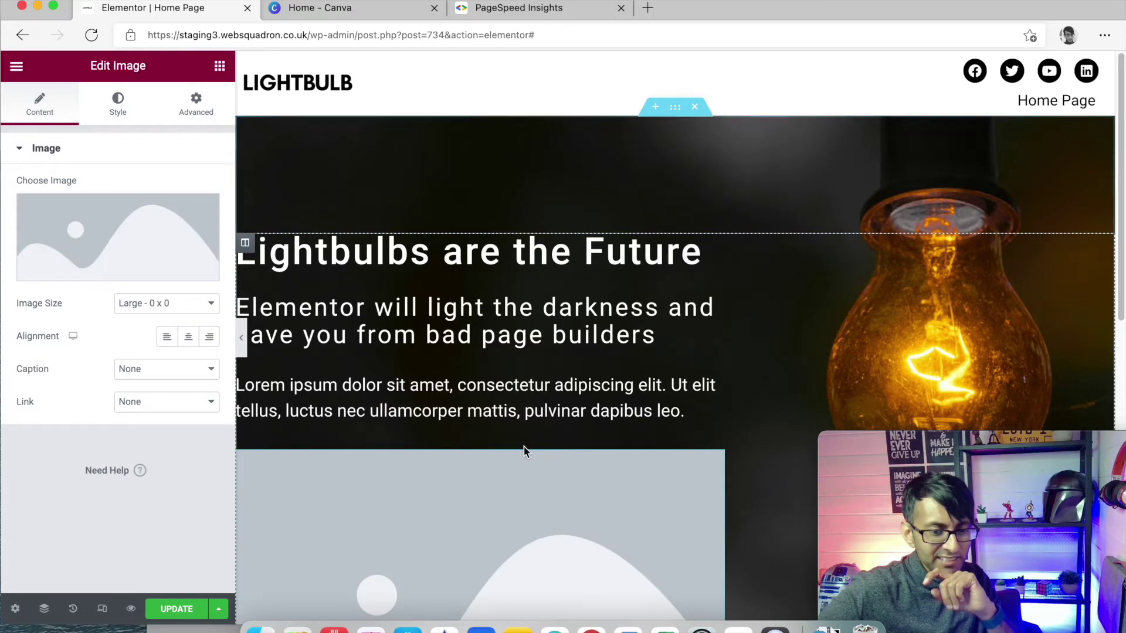
click(104, 235)
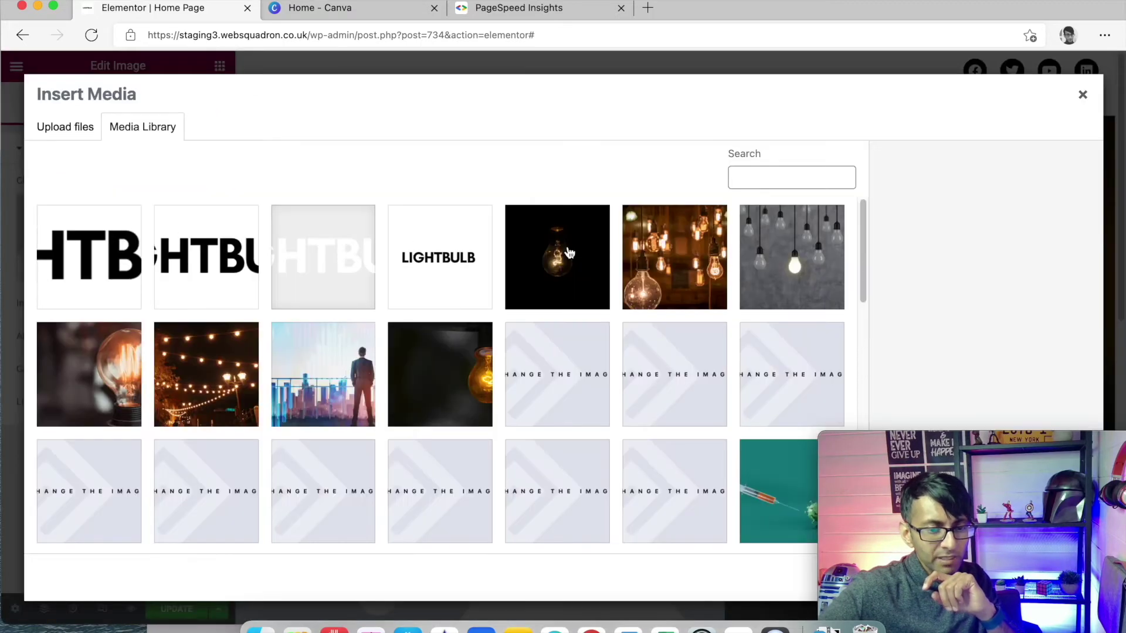
click(356, 277)
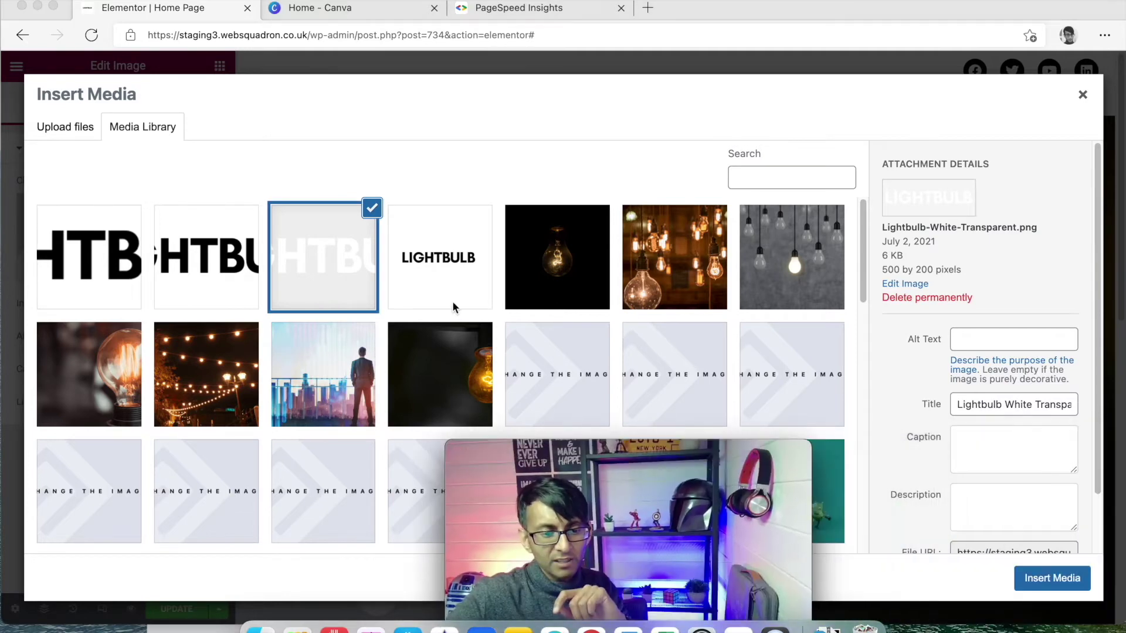
click(1066, 580)
drag(726, 461, 901, 461)
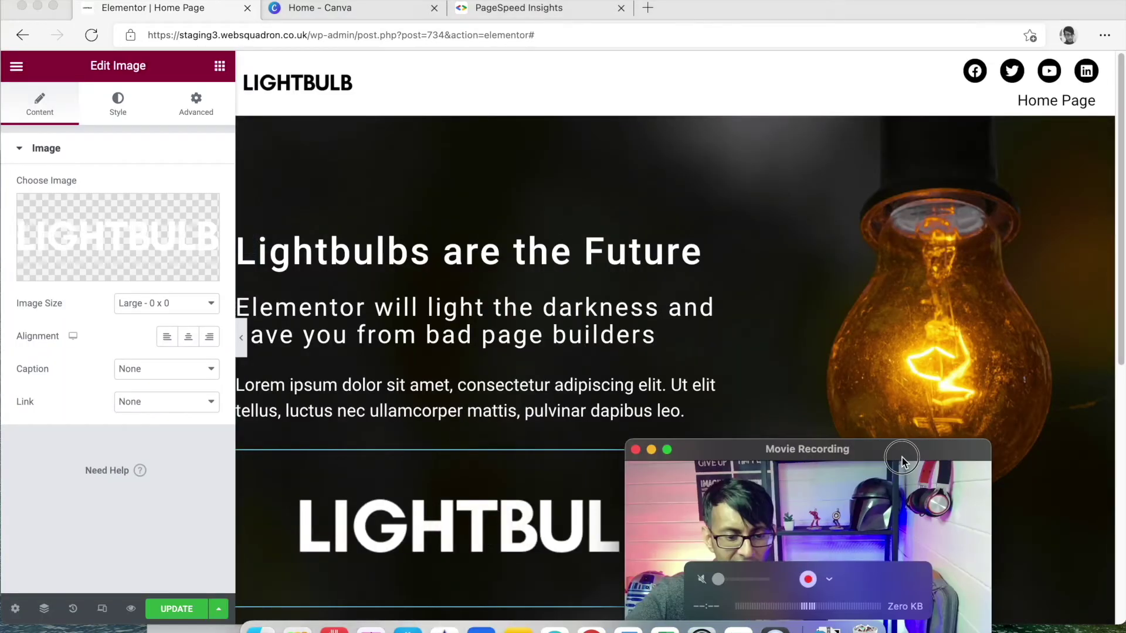
scroll(431, 490, down, 5)
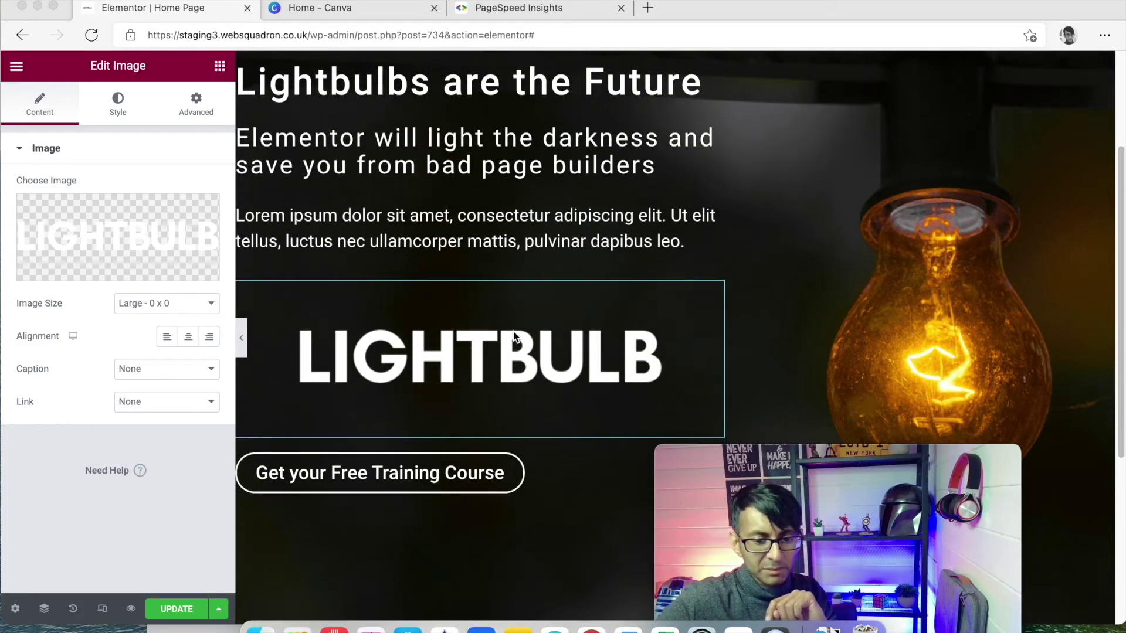
Step: Left-align the white Lightbulb logo image and set its width and maximum width to 100 px
click(186, 338)
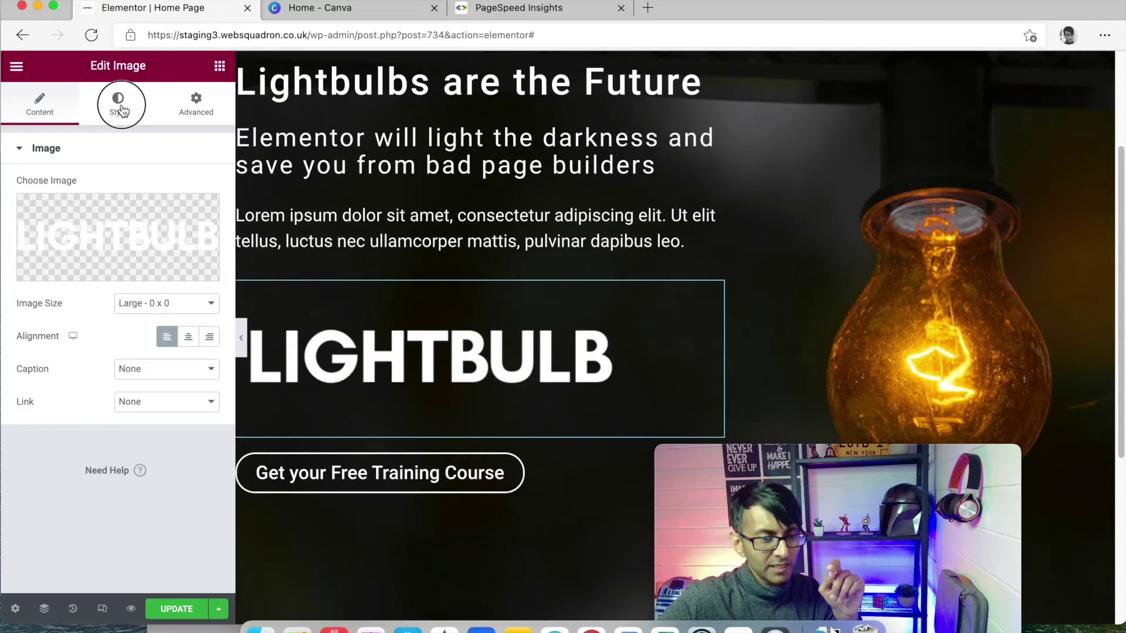
click(119, 108)
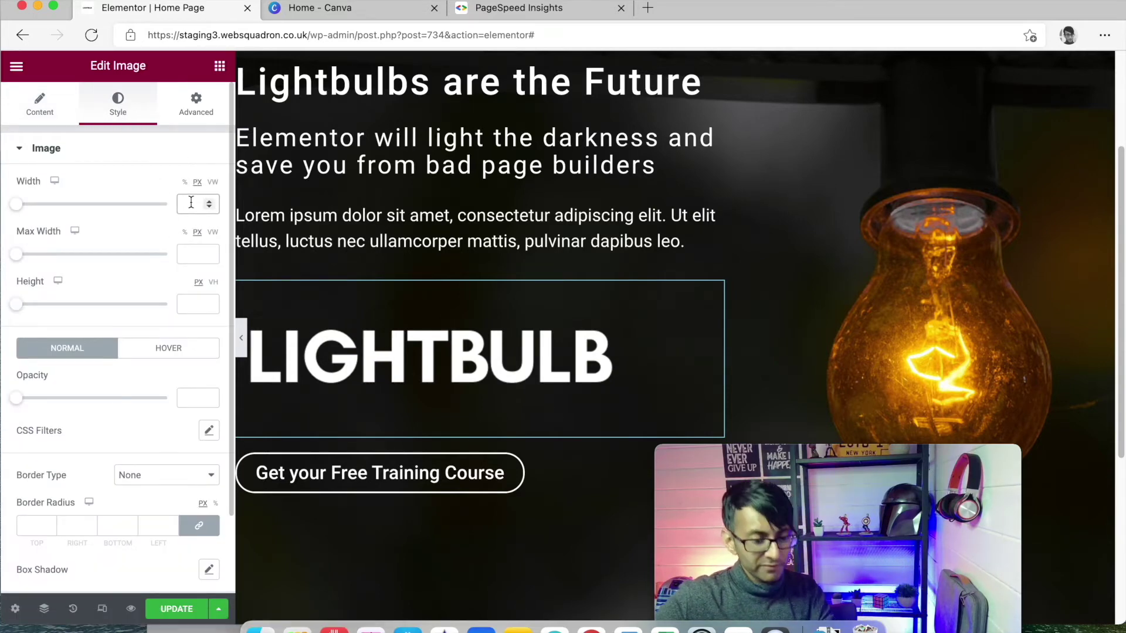
text(100100)
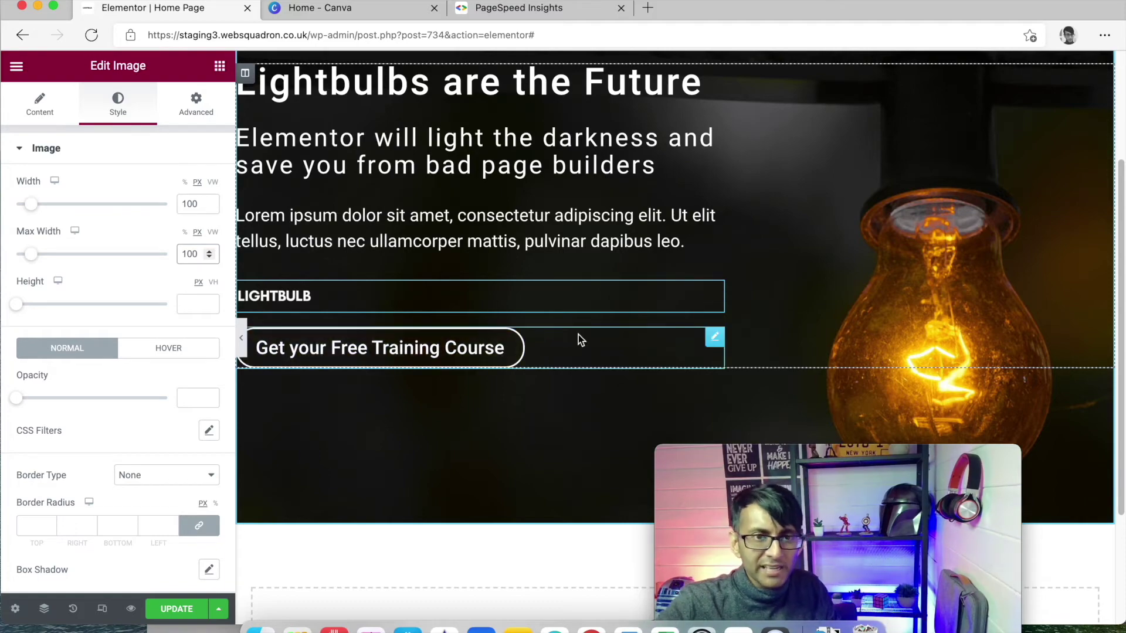
Step: Review the hero section with the small logo and delete that image from above the button
scroll(621, 315, up, 3)
scroll(651, 332, down, 2)
scroll(614, 360, down, 4)
scroll(614, 360, up, 5)
scroll(614, 360, down, 5)
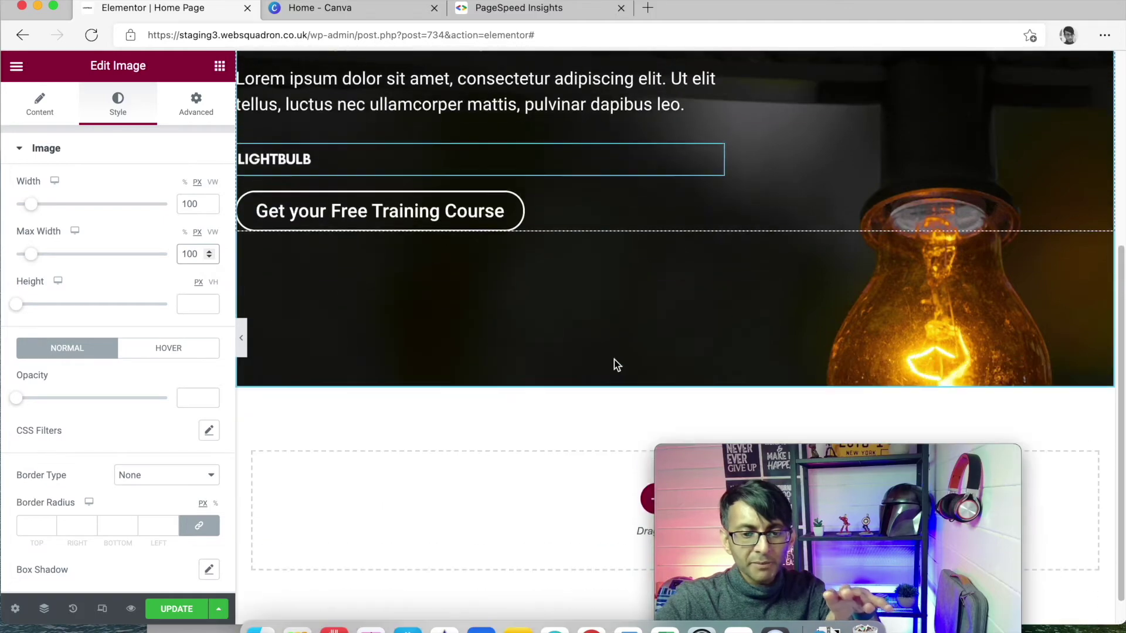
scroll(614, 360, up, 5)
right_click(390, 465)
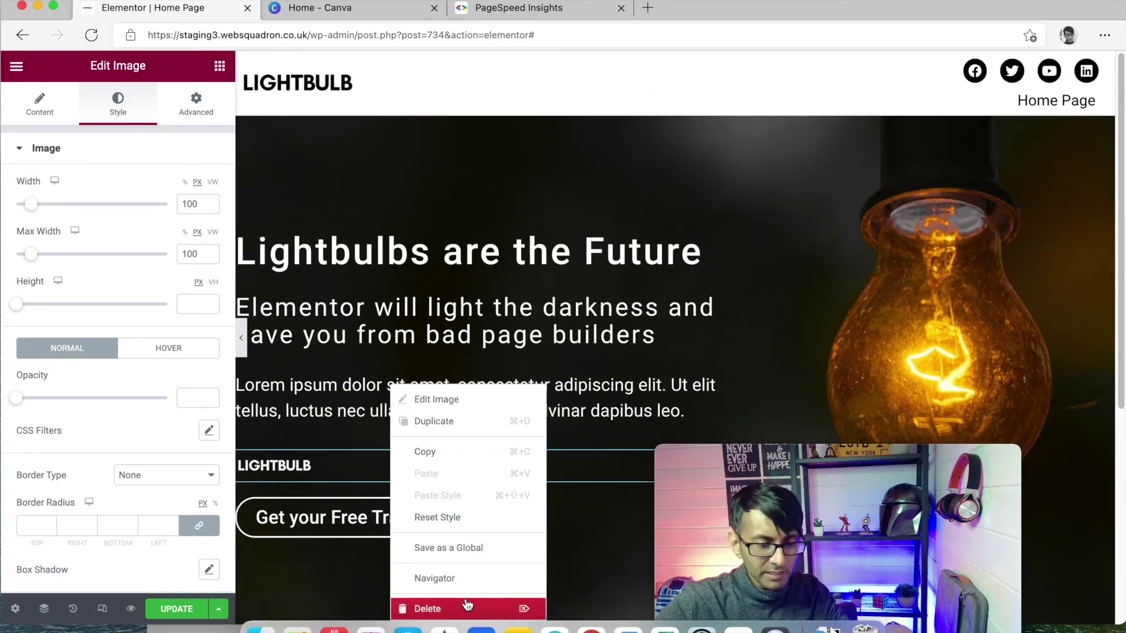
click(466, 608)
Step: Set the hero text column's right margin to 0 px and add a new column beside it
scroll(823, 367, down, 1)
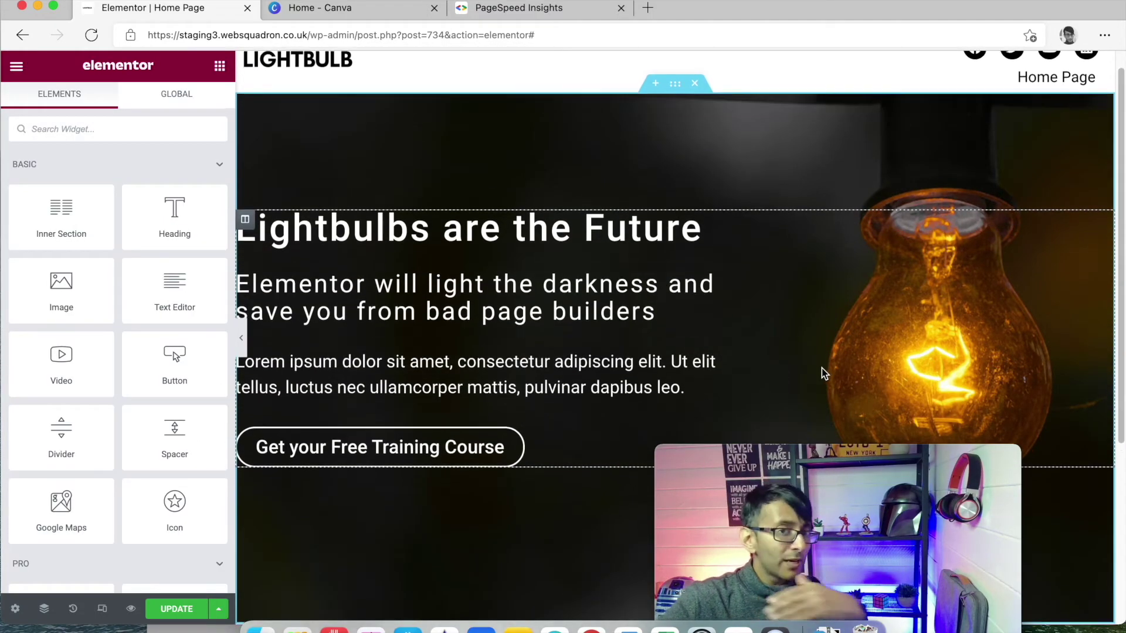
scroll(860, 316, down, 5)
scroll(862, 311, up, 2)
scroll(864, 301, up, 1)
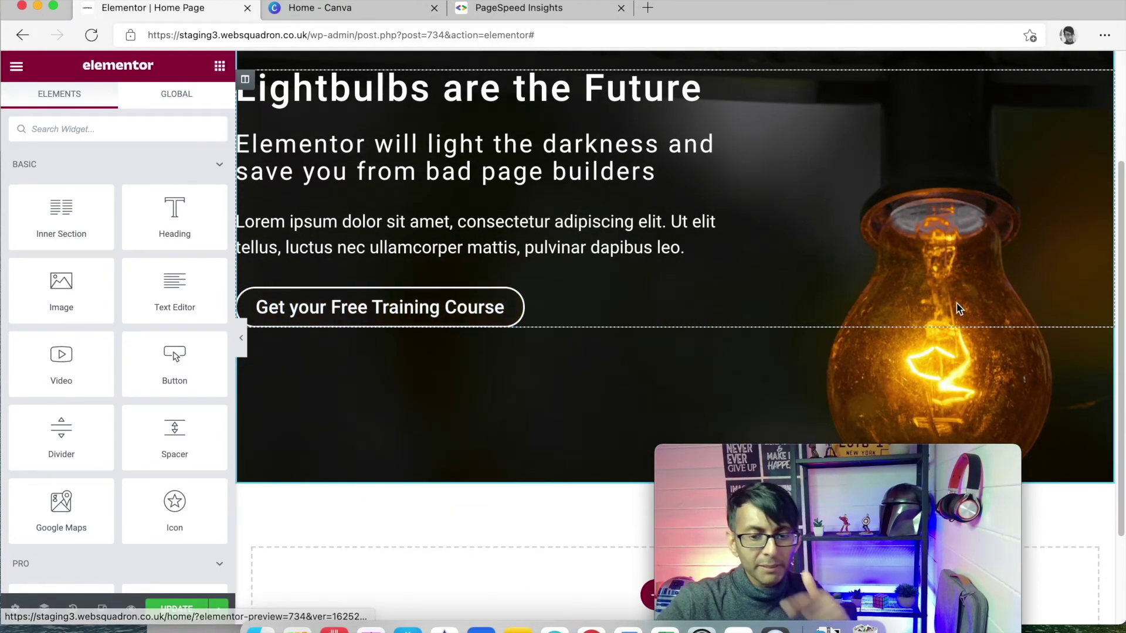
scroll(1025, 299, up, 1)
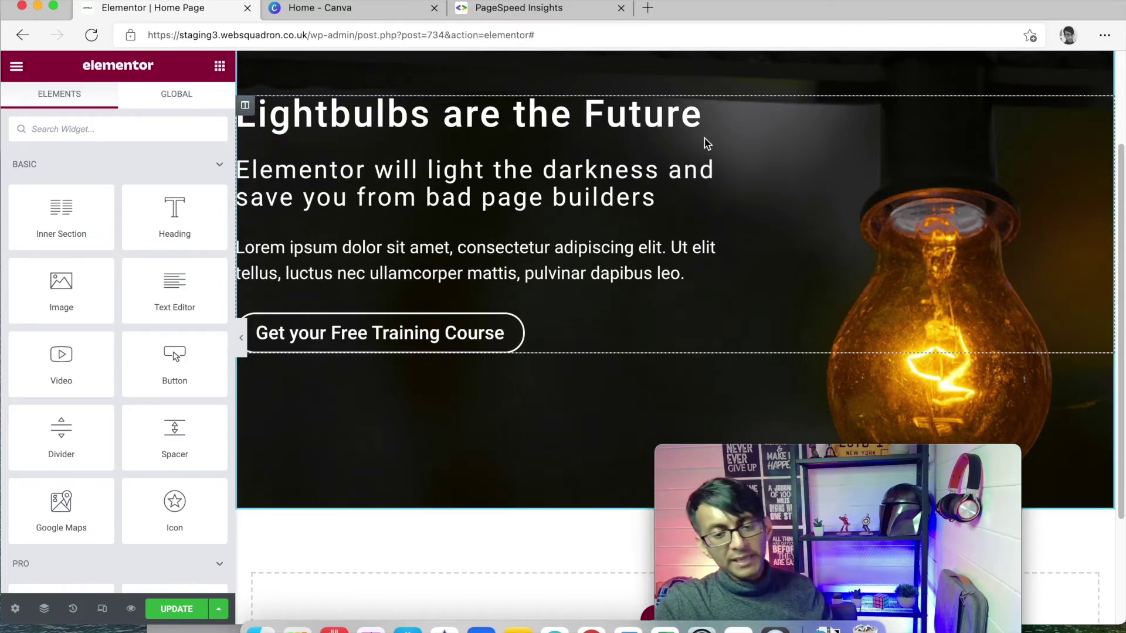
scroll(296, 113, up, 2)
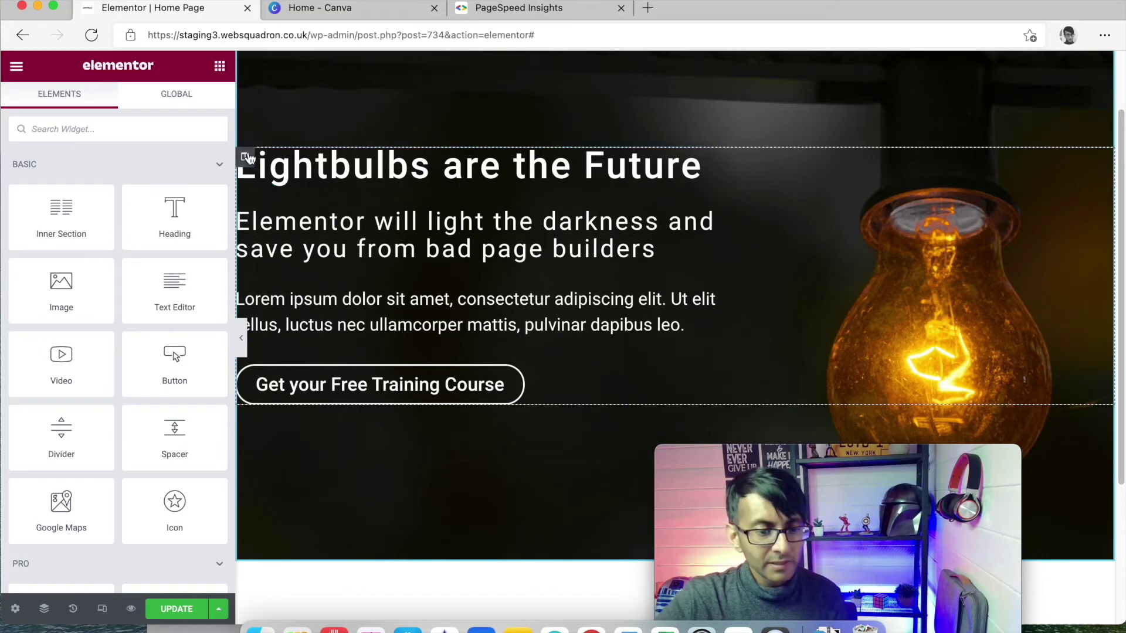
click(246, 157)
click(194, 107)
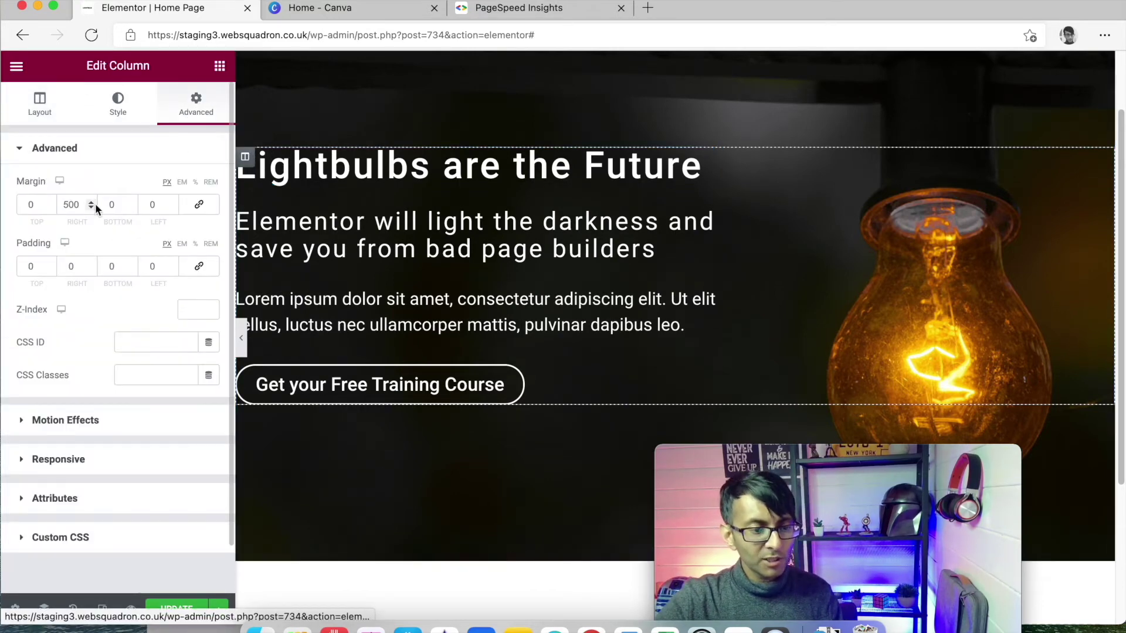
drag(83, 205, 3, 204)
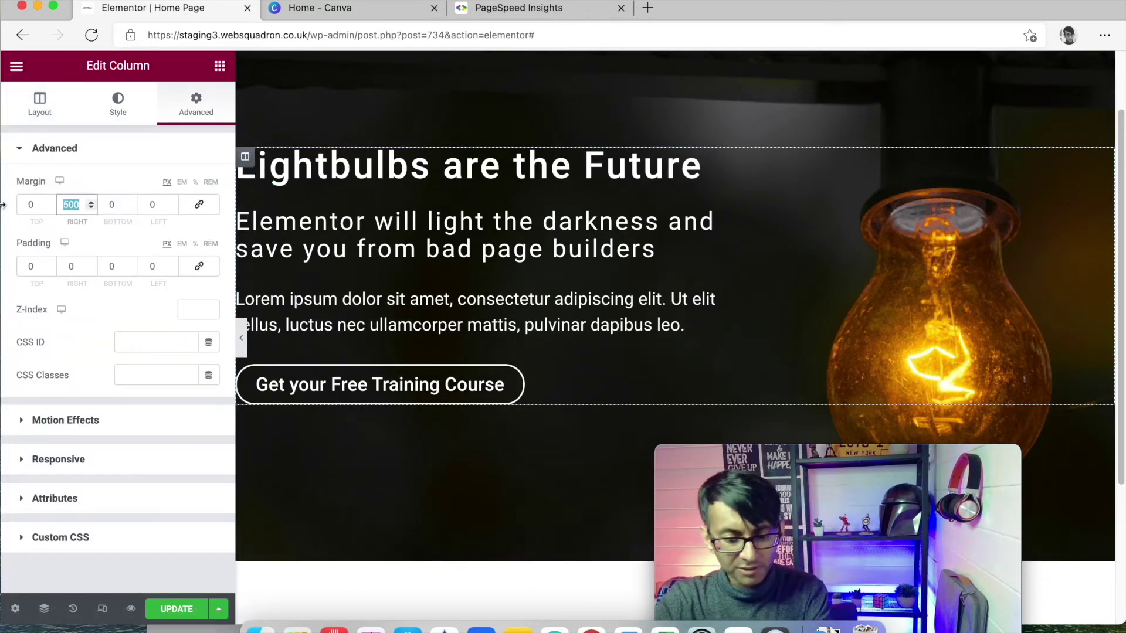
text(0)
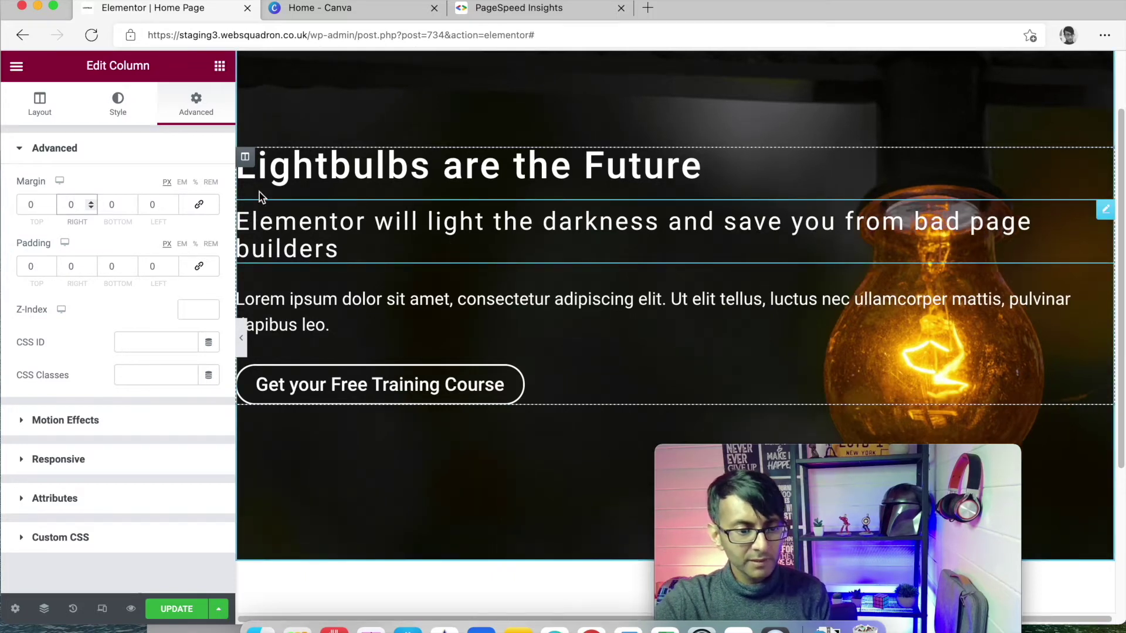
right_click(245, 159)
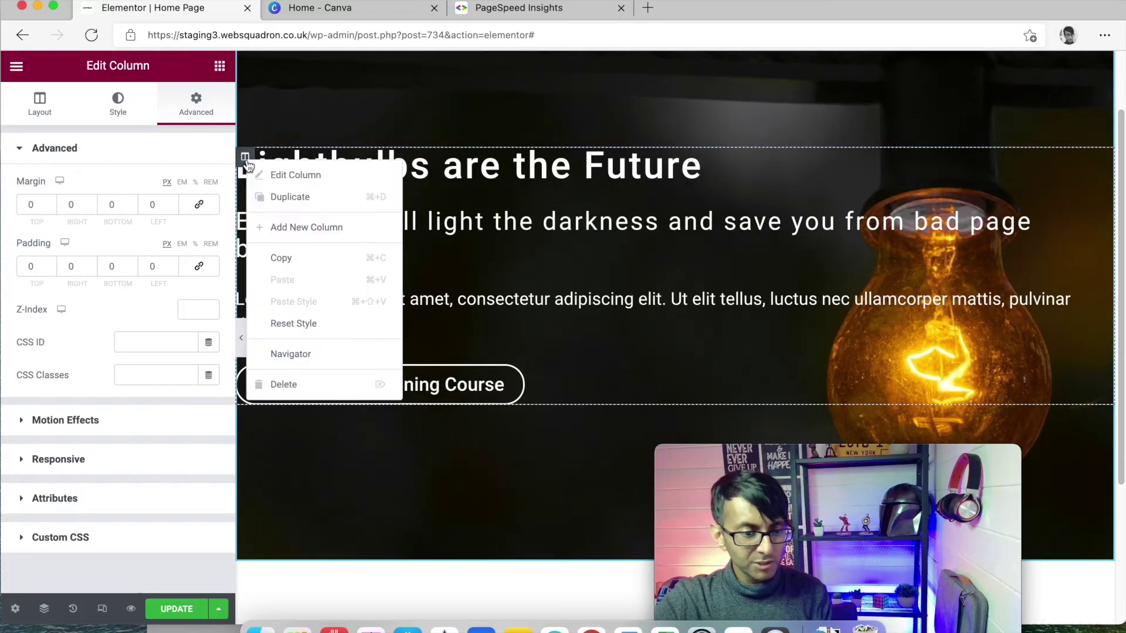
click(305, 228)
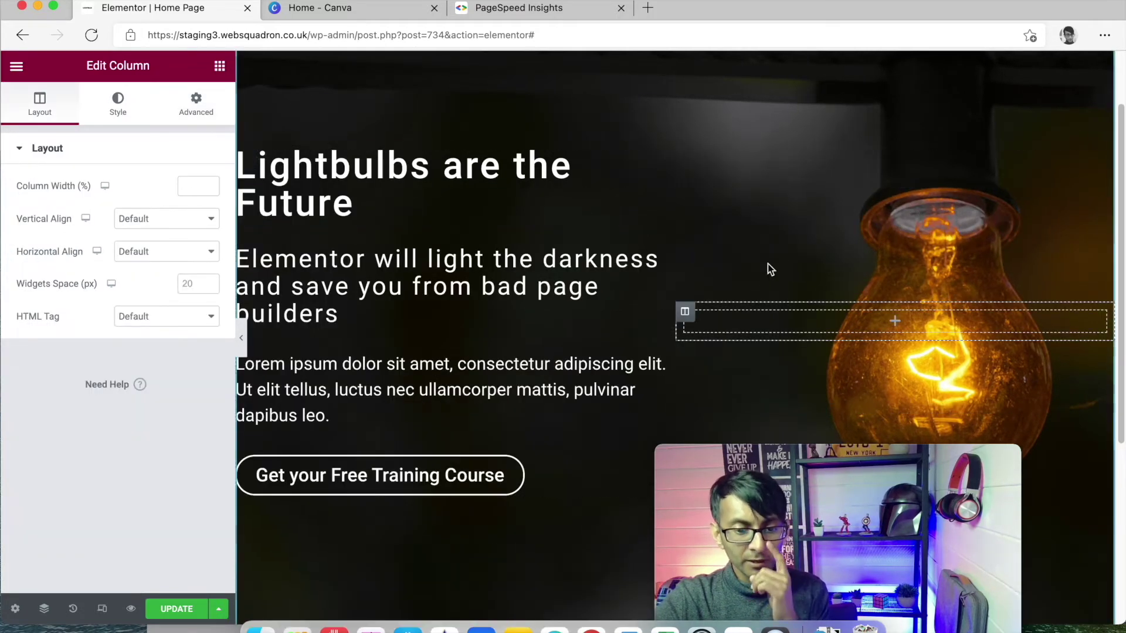
Step: Narrow the new empty column to about 35% width and move the Get your Free Training Course button into it
click(677, 327)
drag(678, 328, 806, 327)
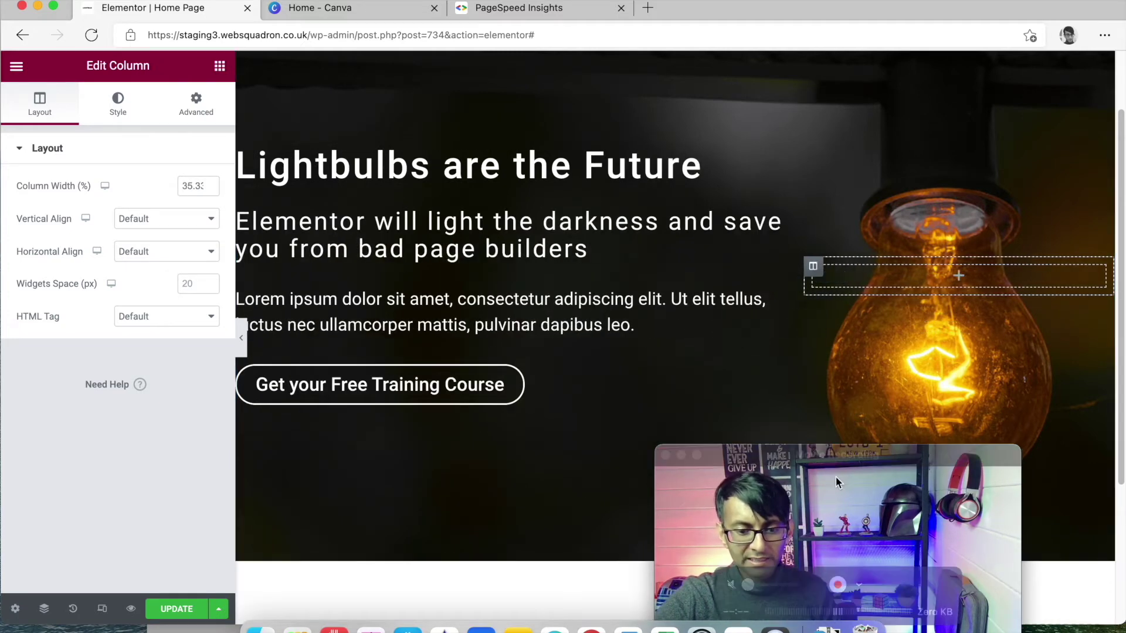
drag(838, 455, 973, 464)
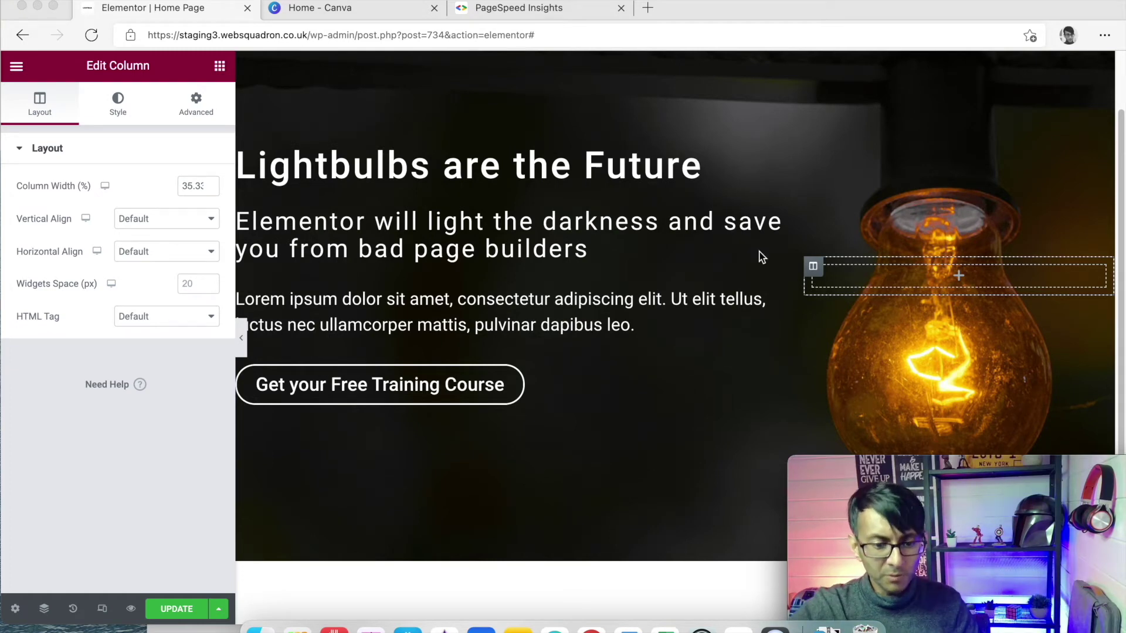
click(536, 392)
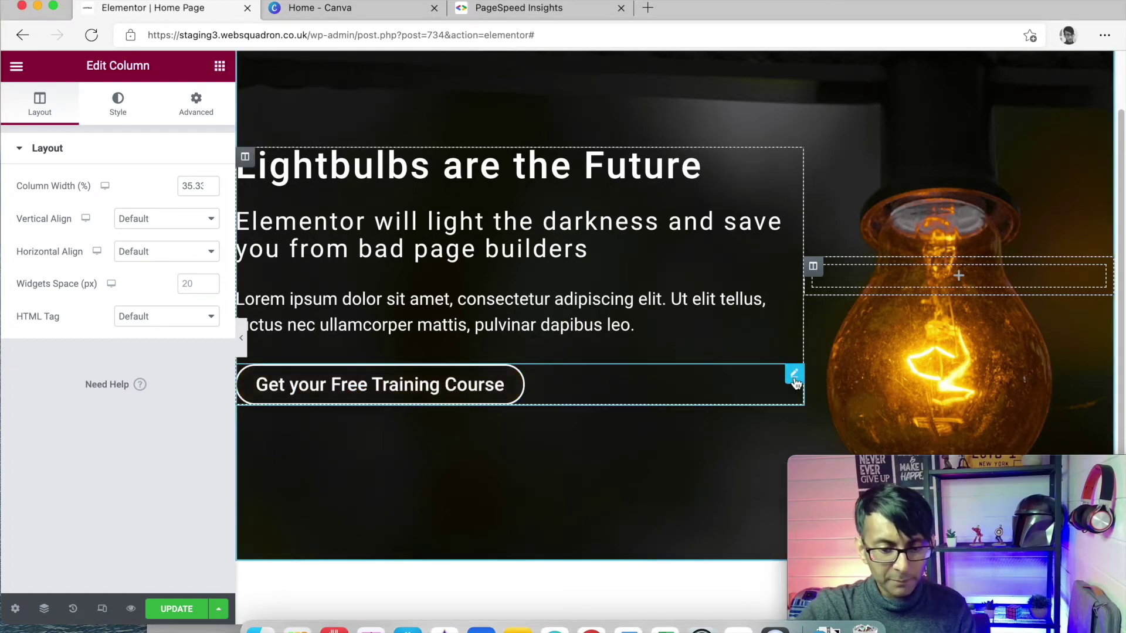
drag(794, 375, 962, 255)
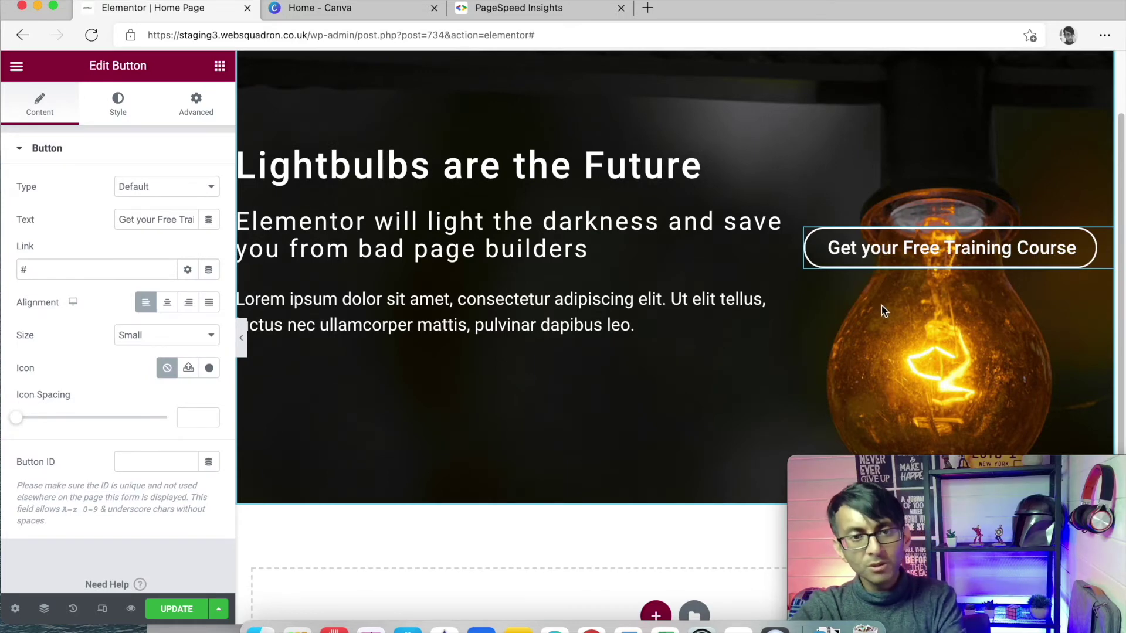
Step: Set the hero section's column position to Bottom and check the layout at full width
scroll(873, 311, up, 2)
click(675, 107)
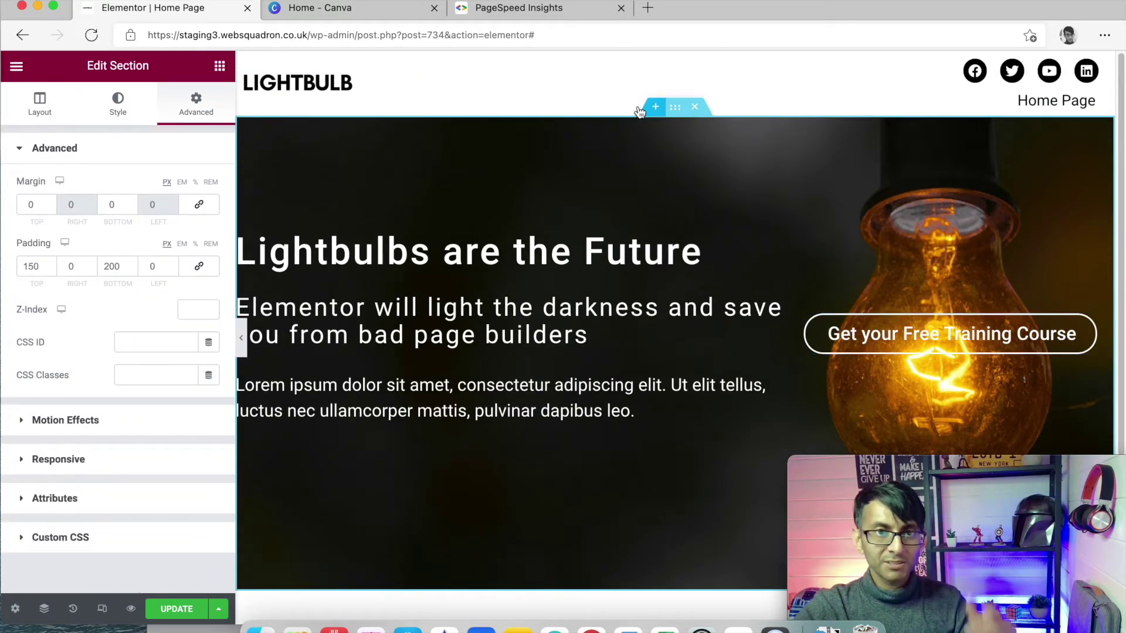
click(44, 104)
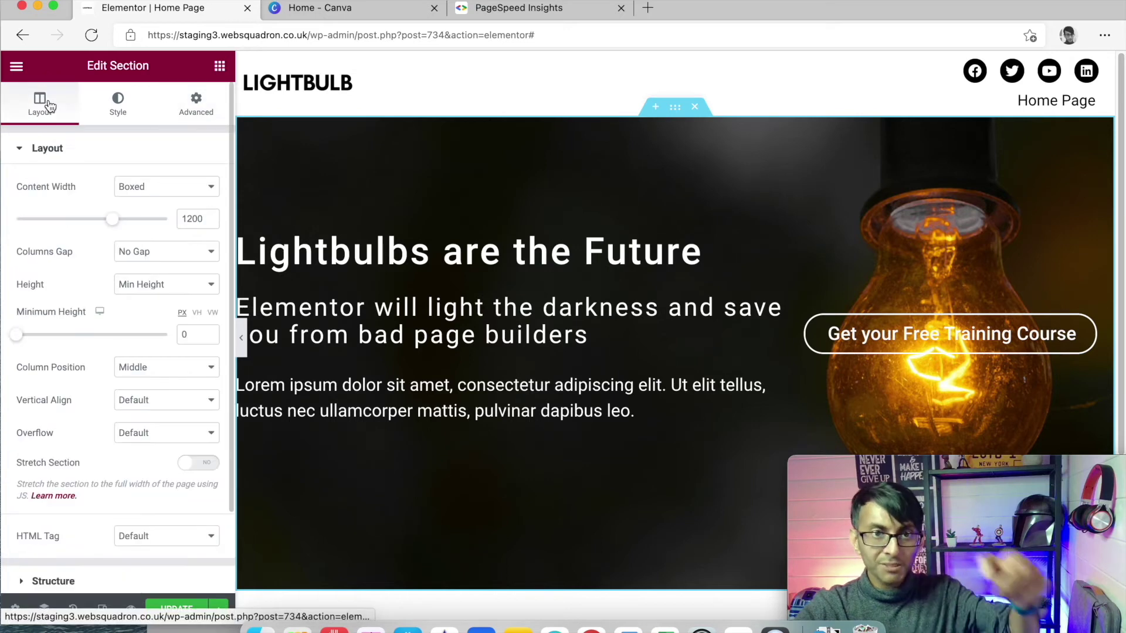
click(174, 373)
click(171, 420)
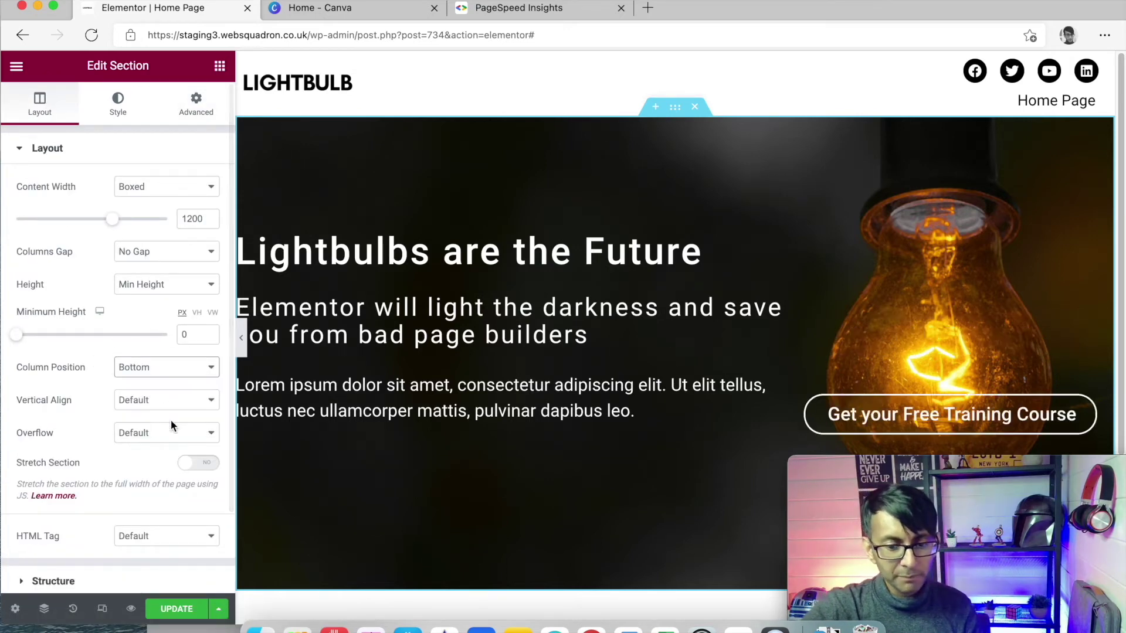
scroll(473, 435, down, 1)
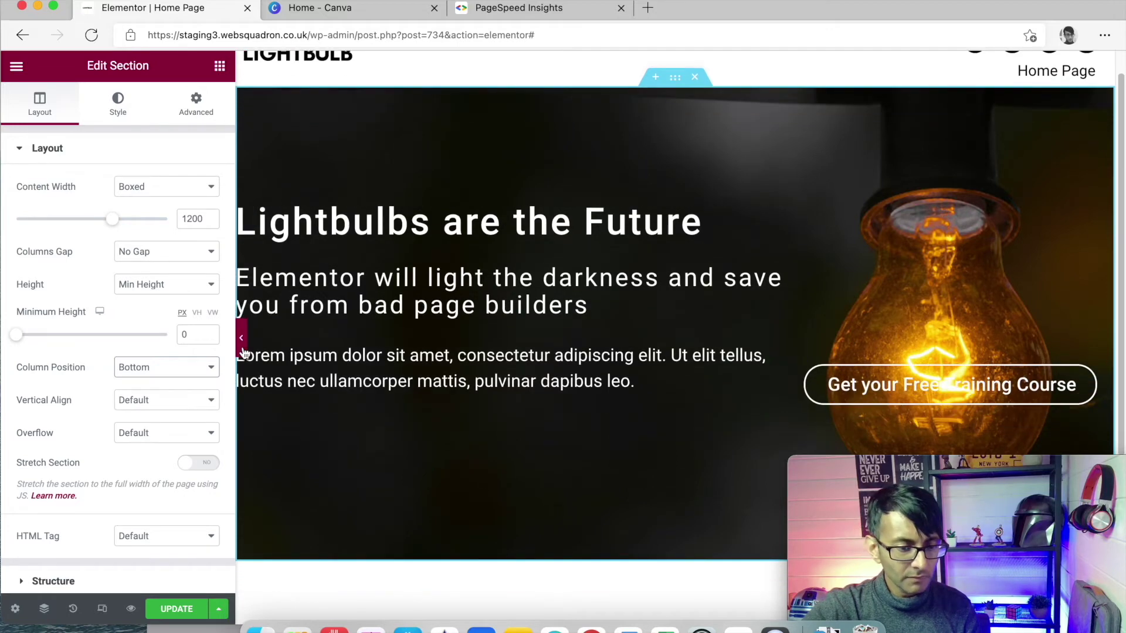
click(242, 339)
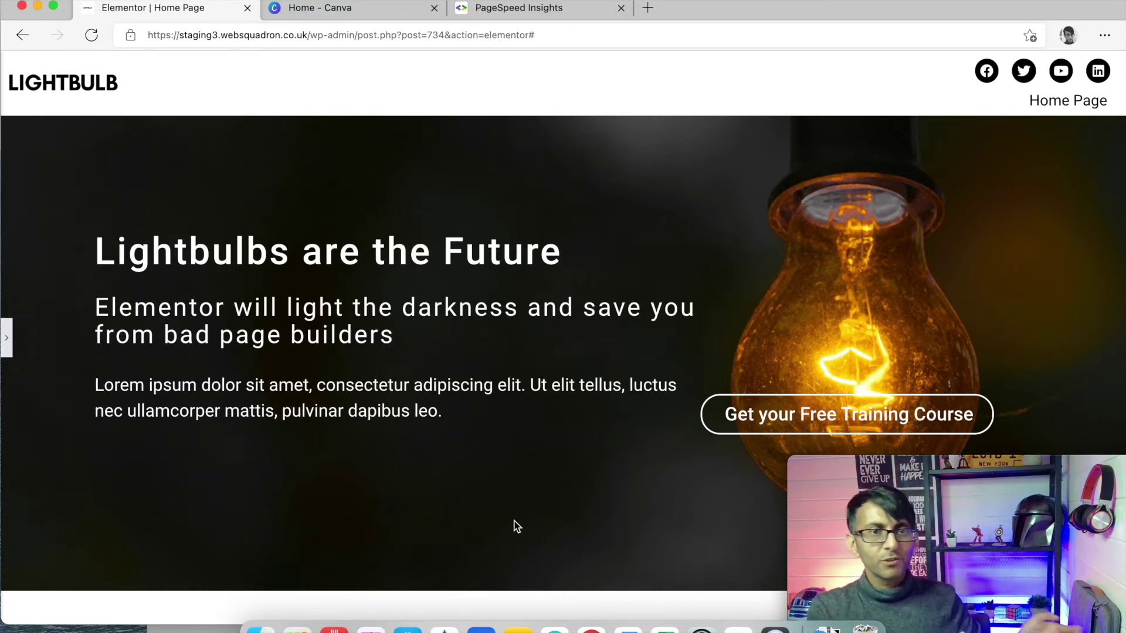
Step: Revert the page history to the image removal, undoing the column position, button move, column width, added column and column margin edits
click(7, 342)
click(73, 609)
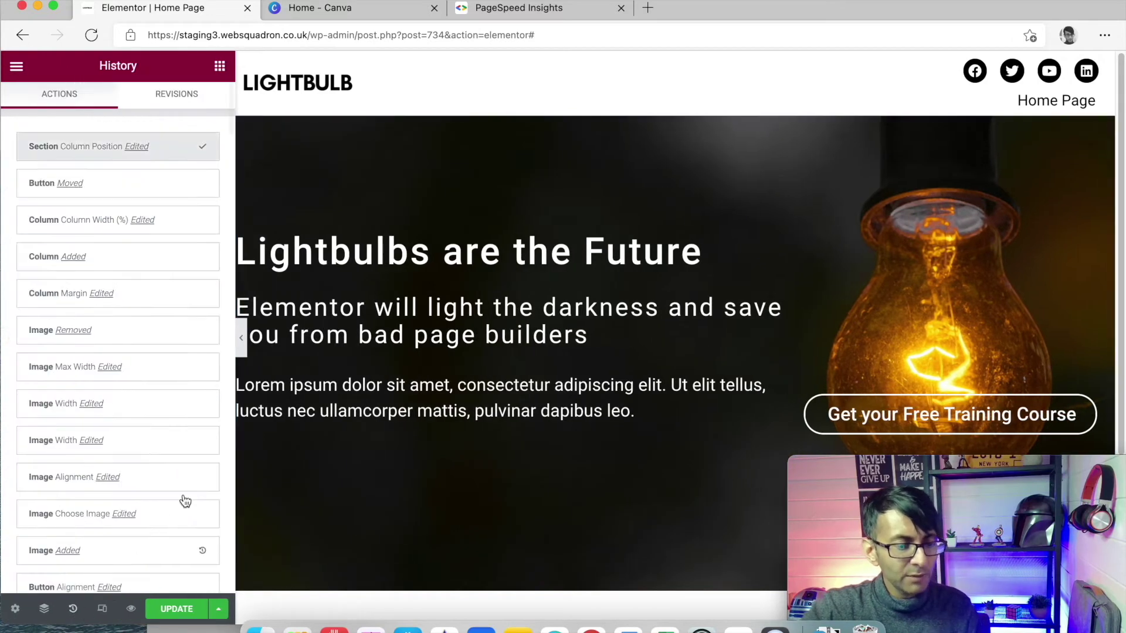
click(143, 191)
click(170, 224)
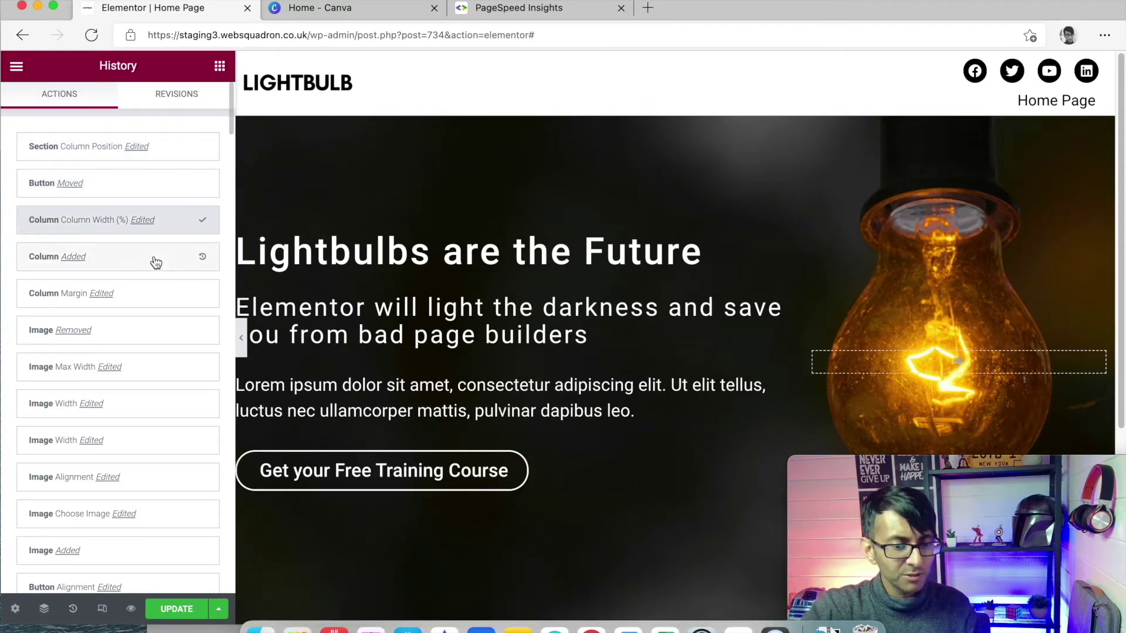
click(156, 261)
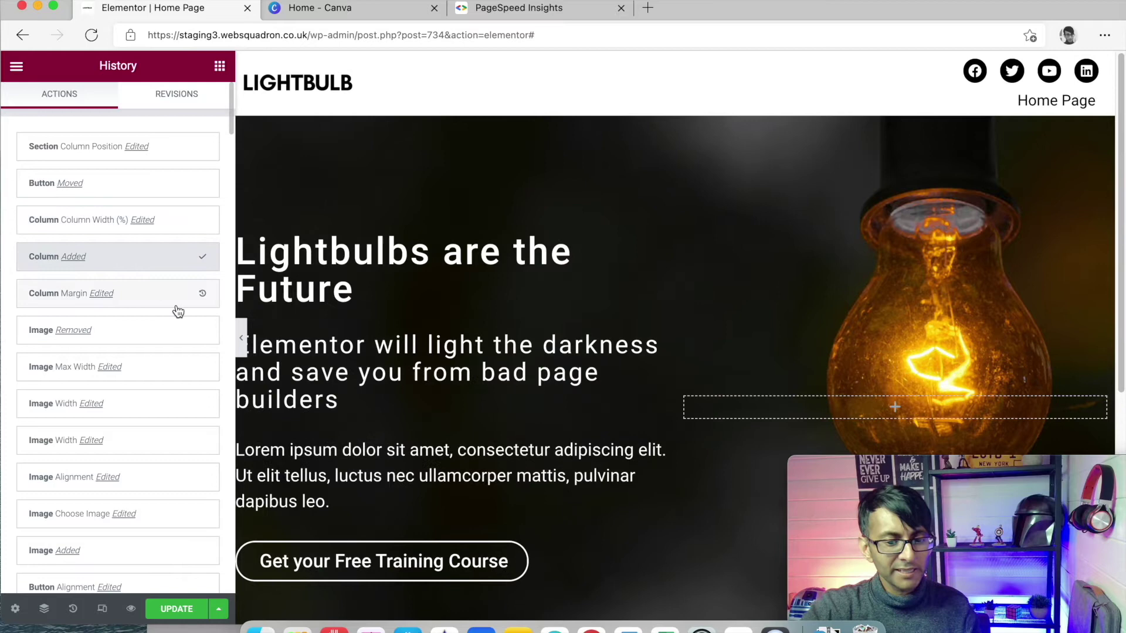
click(149, 307)
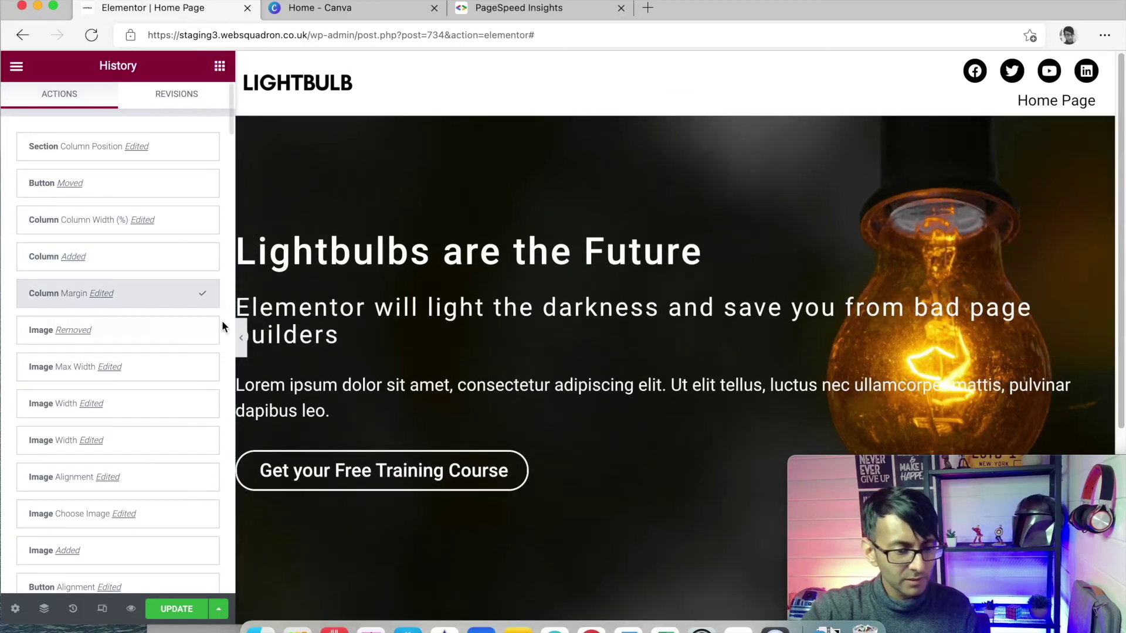
click(125, 339)
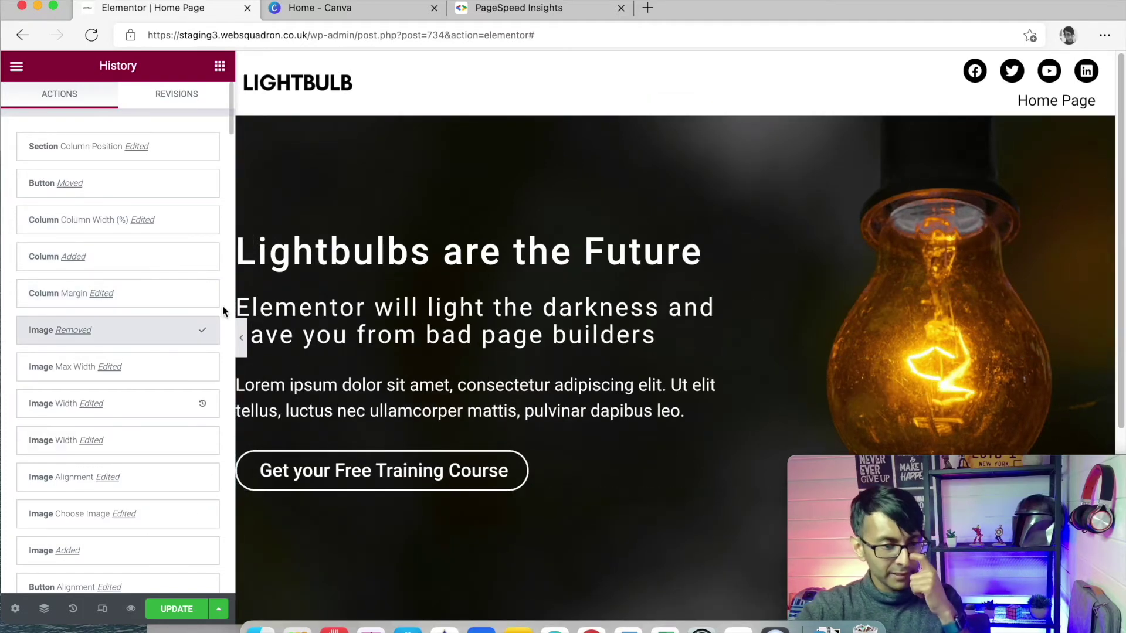
Step: Review the restored hero section at full width and the rest of the page below it
click(219, 66)
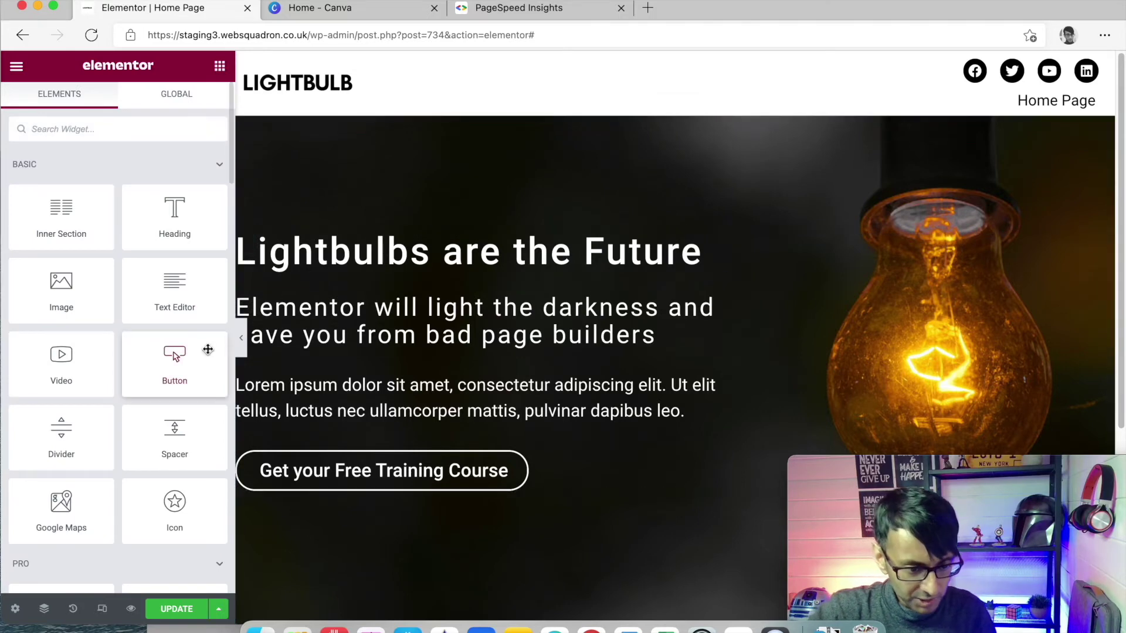
click(241, 342)
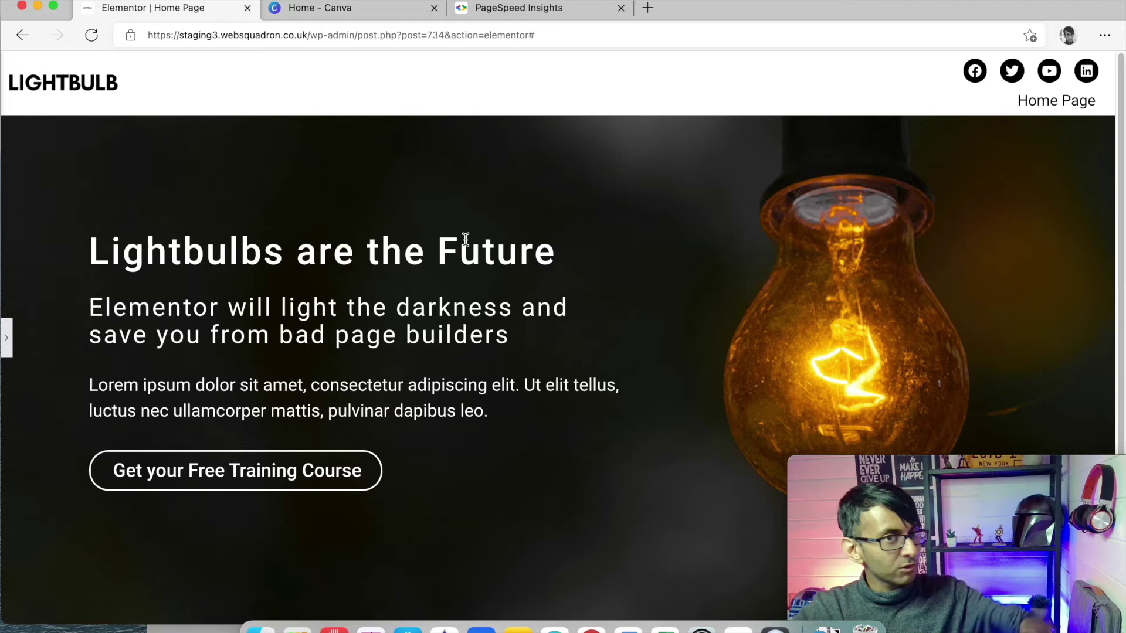
click(11, 351)
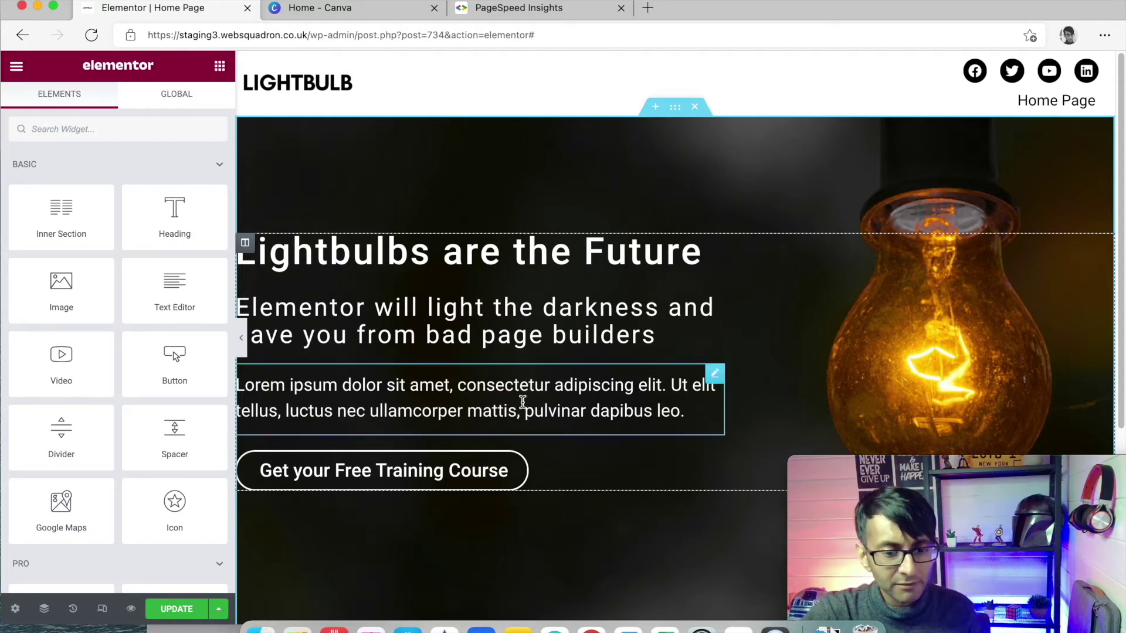
scroll(711, 279, down, 2)
scroll(712, 279, down, 3)
scroll(714, 226, up, 5)
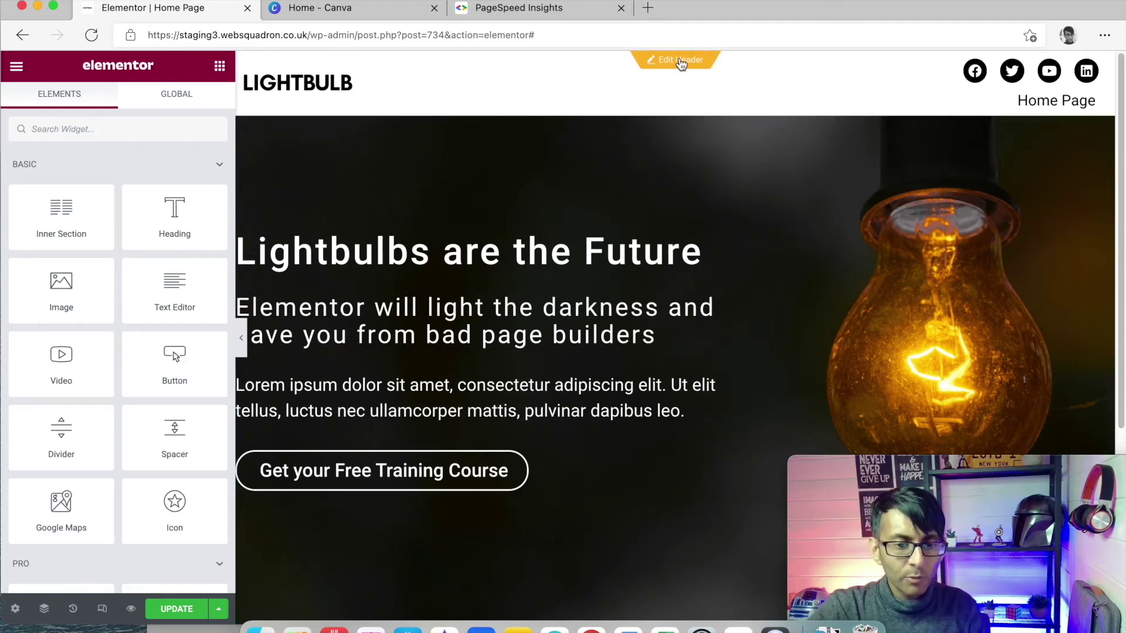
Step: Open the header for editing while saving the page changes, look it over, and return to editing the home page
click(680, 61)
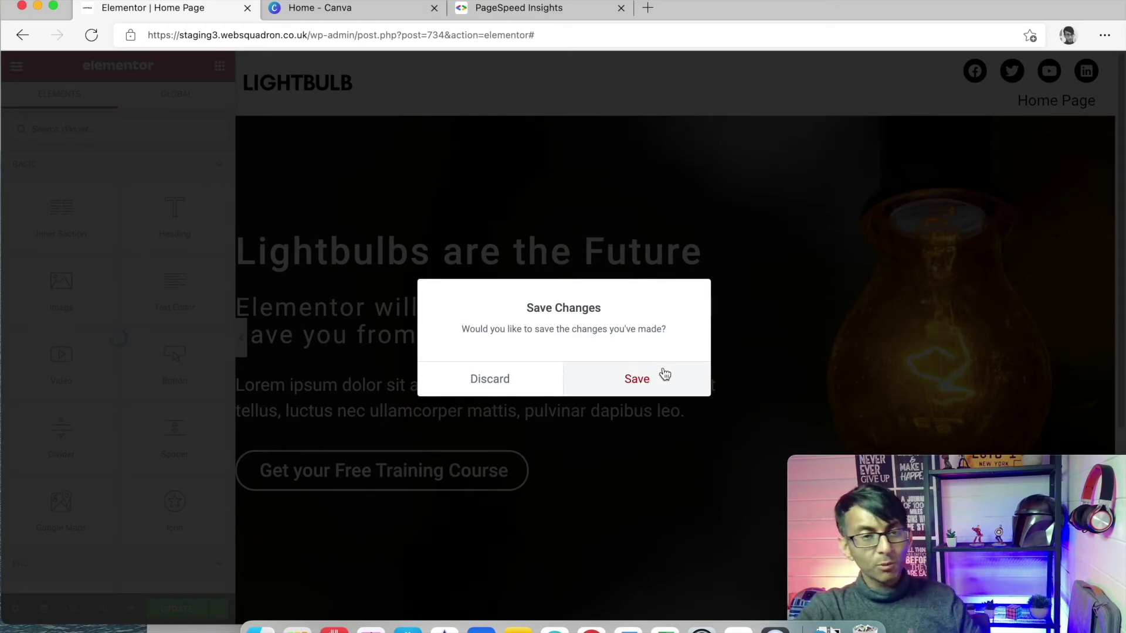
click(634, 381)
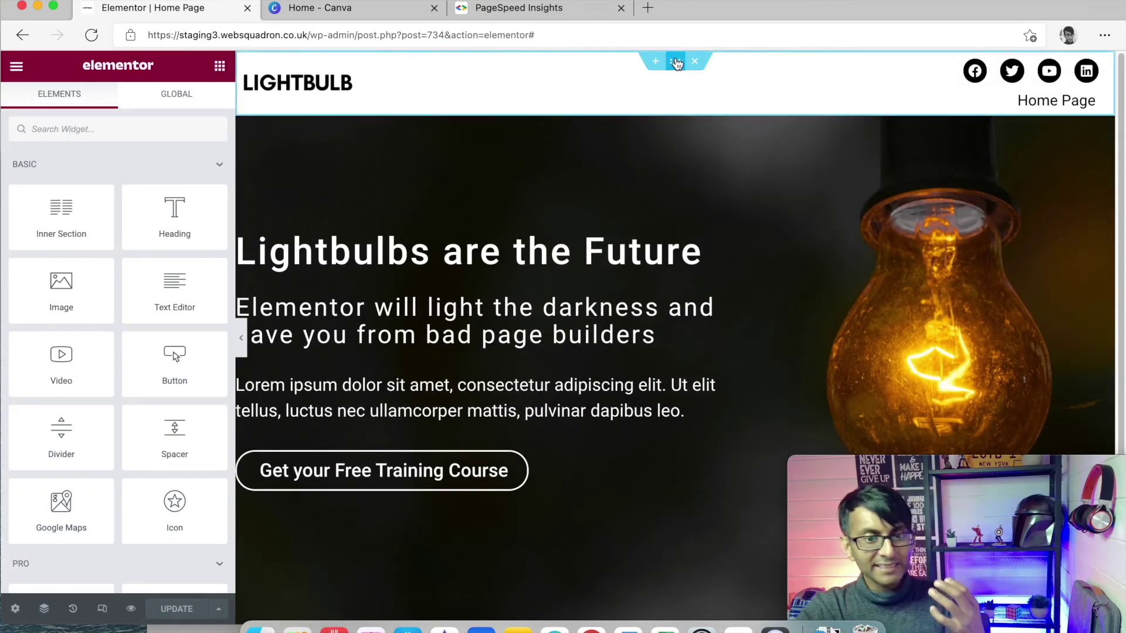
scroll(1108, 146, down, 2)
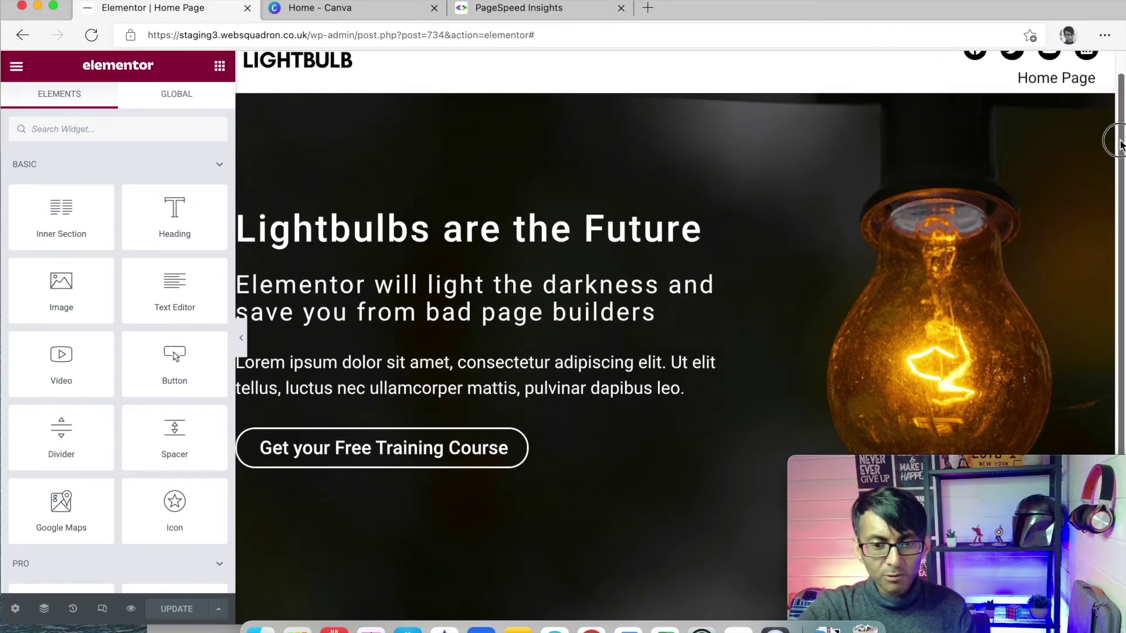
scroll(1120, 184, up, 2)
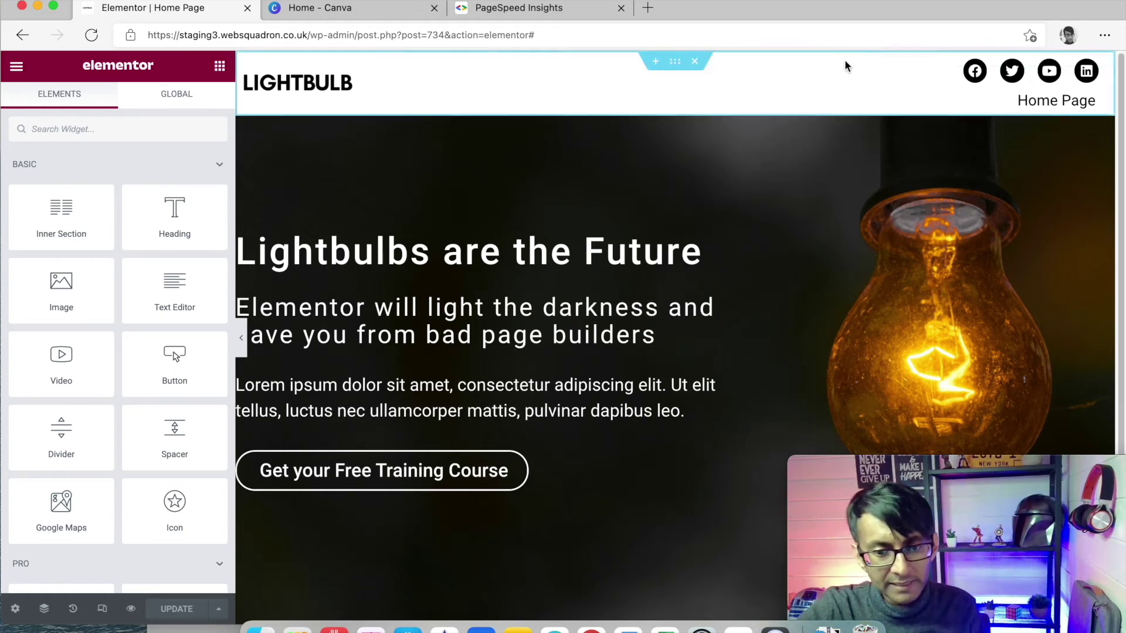
mouse_move(677, 67)
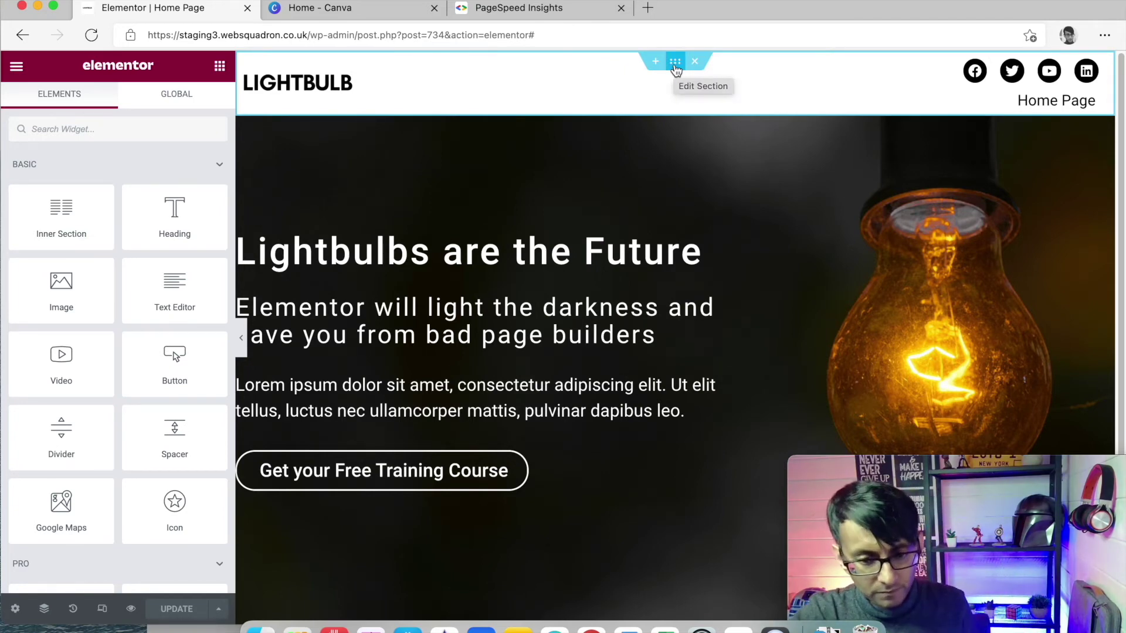
click(676, 132)
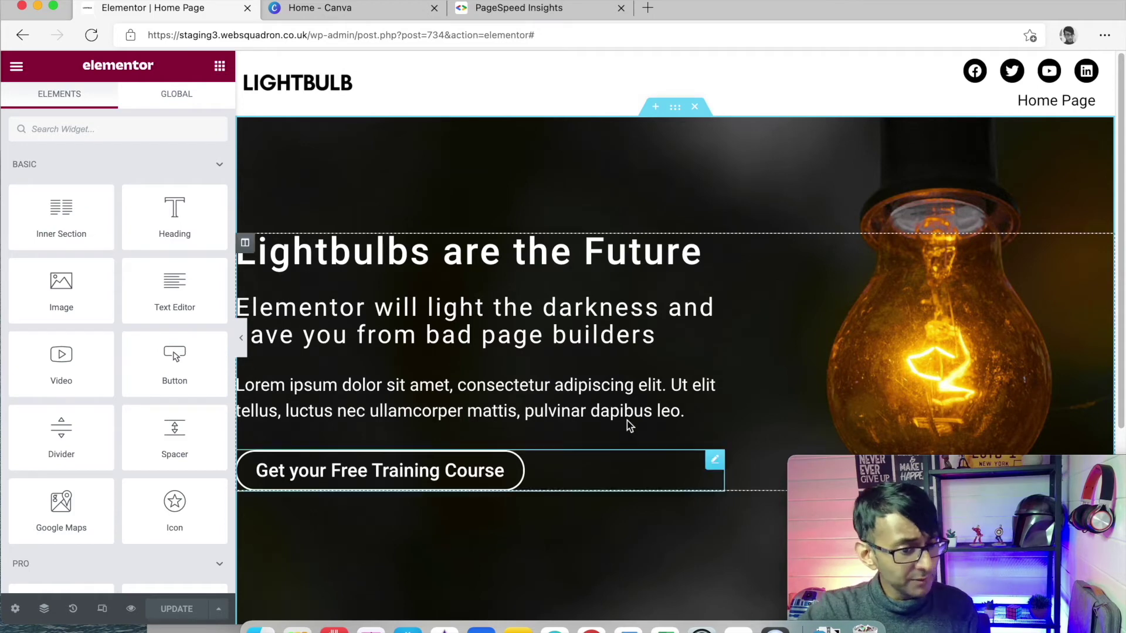
Step: Switch to the mobile preview at a width of 378 px and review the hero section in it
click(103, 610)
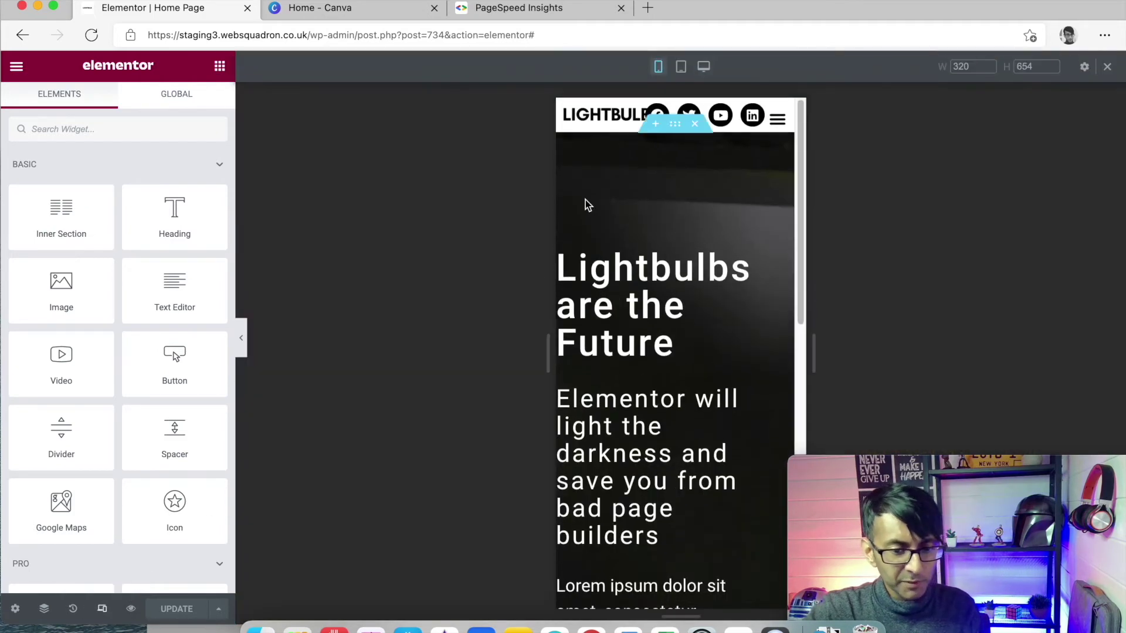
drag(978, 68, 927, 67)
text(378)
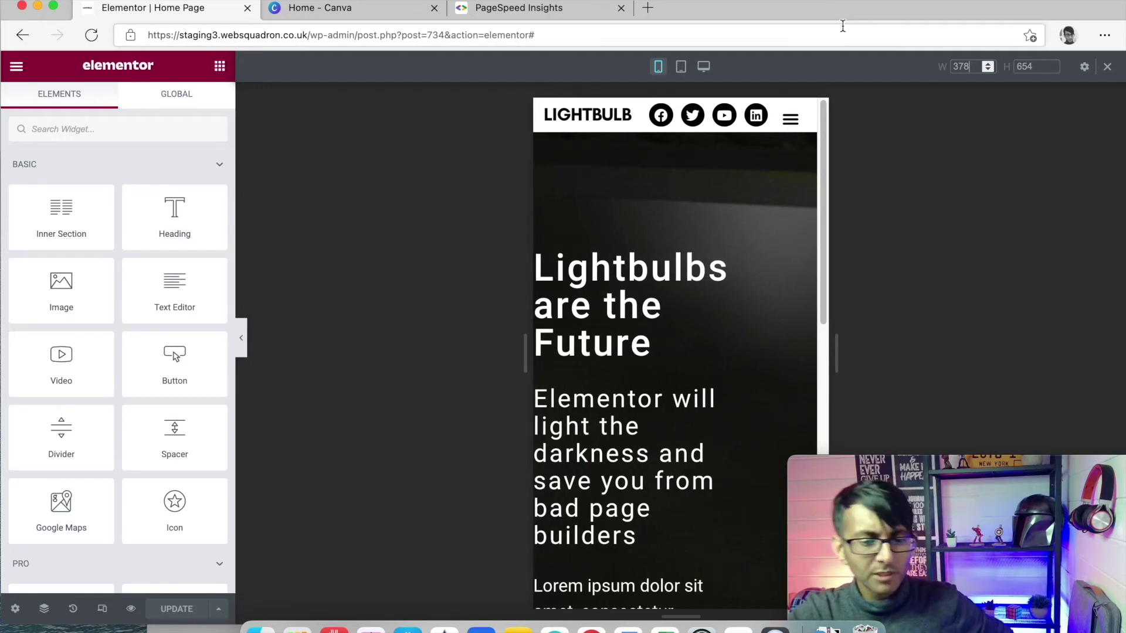
scroll(686, 349, down, 5)
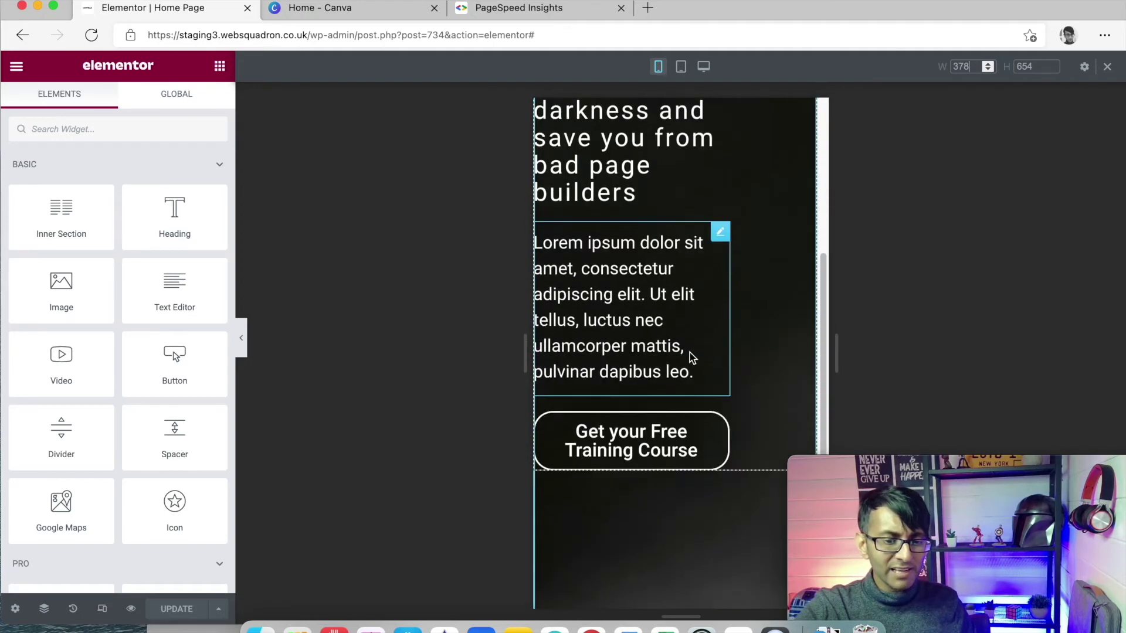
scroll(690, 355, down, 5)
scroll(691, 355, up, 10)
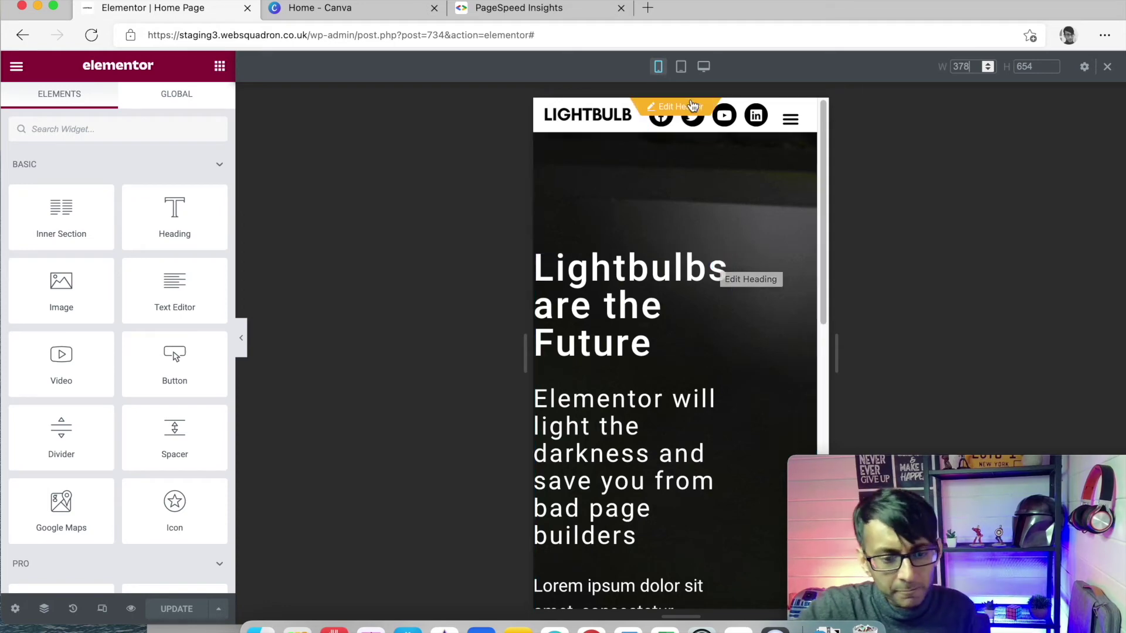
Step: Set the hero section's mobile padding to 40 px top and bottom and 0 px right and left
click(675, 123)
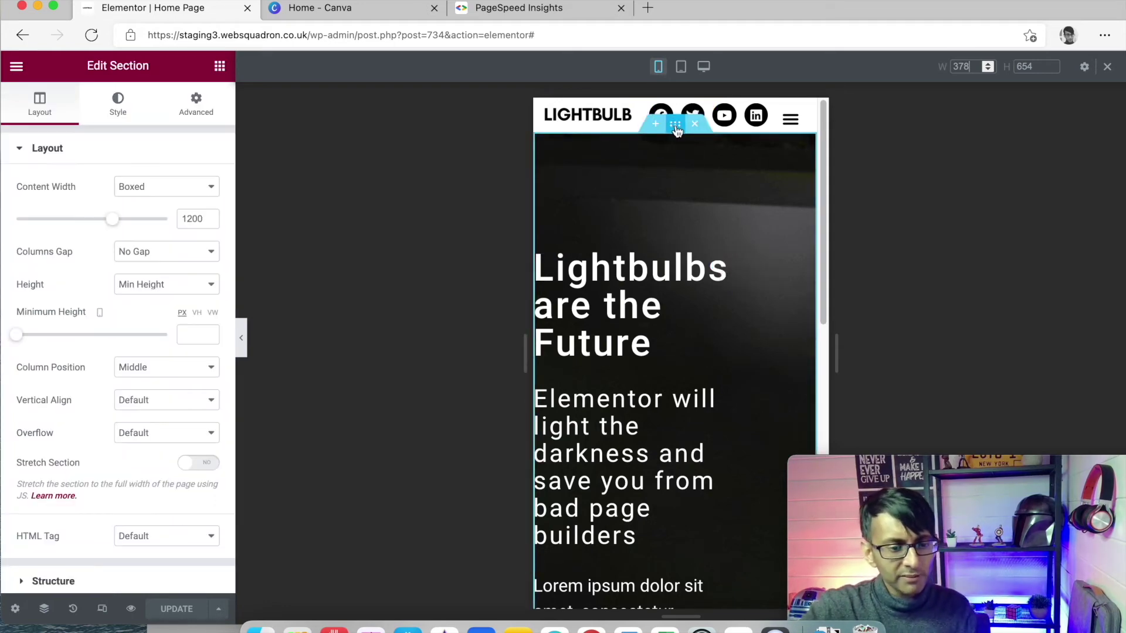
click(196, 104)
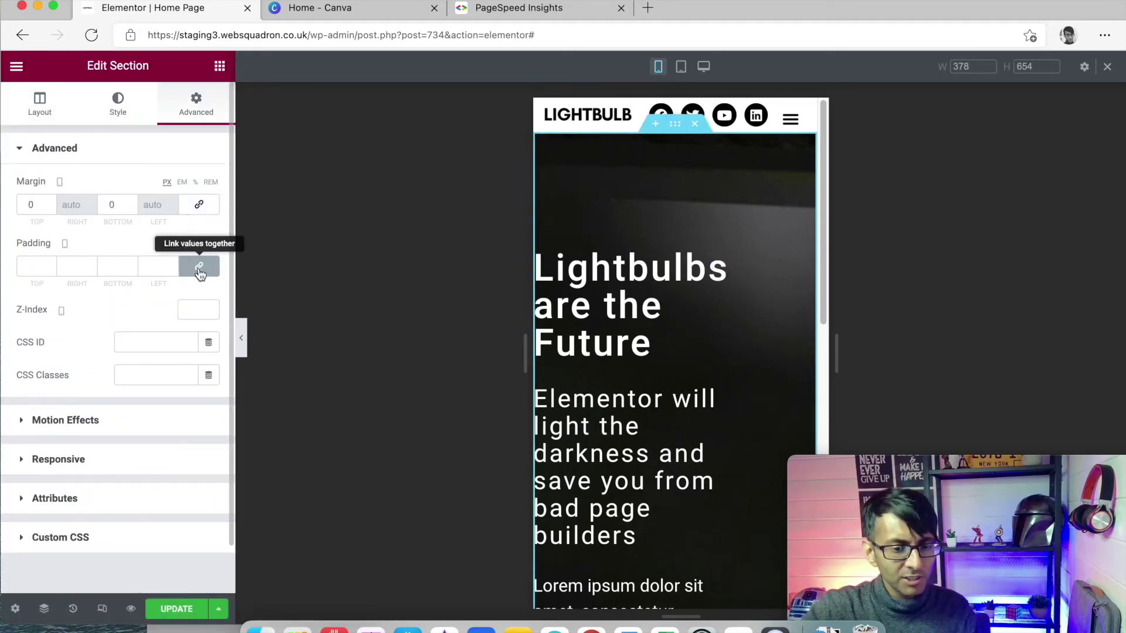
click(198, 266)
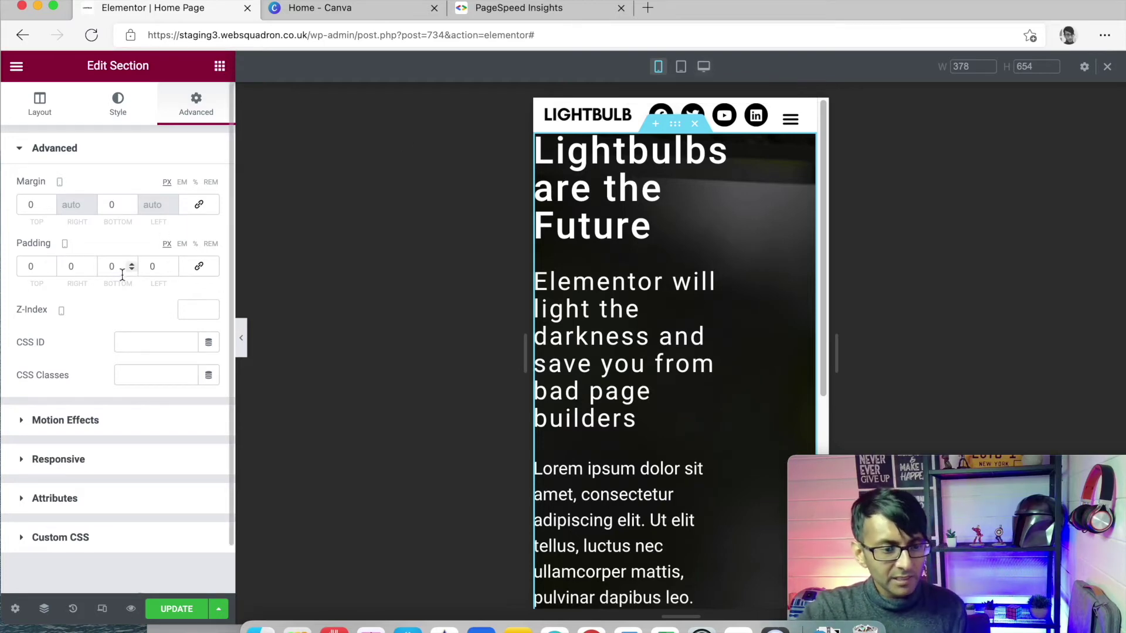
double_click(44, 268)
text(30)
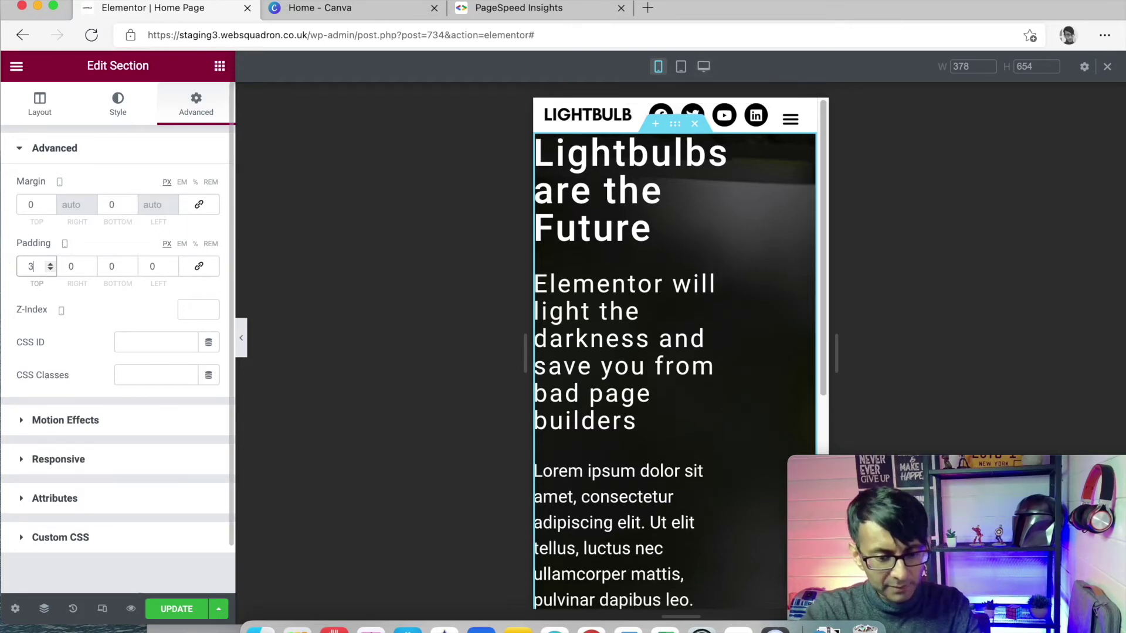
key(Tab)
key(Tab)
key(shift+Tab)
key(shift+Tab)
text(40)
key(Tab)
key(Tab)
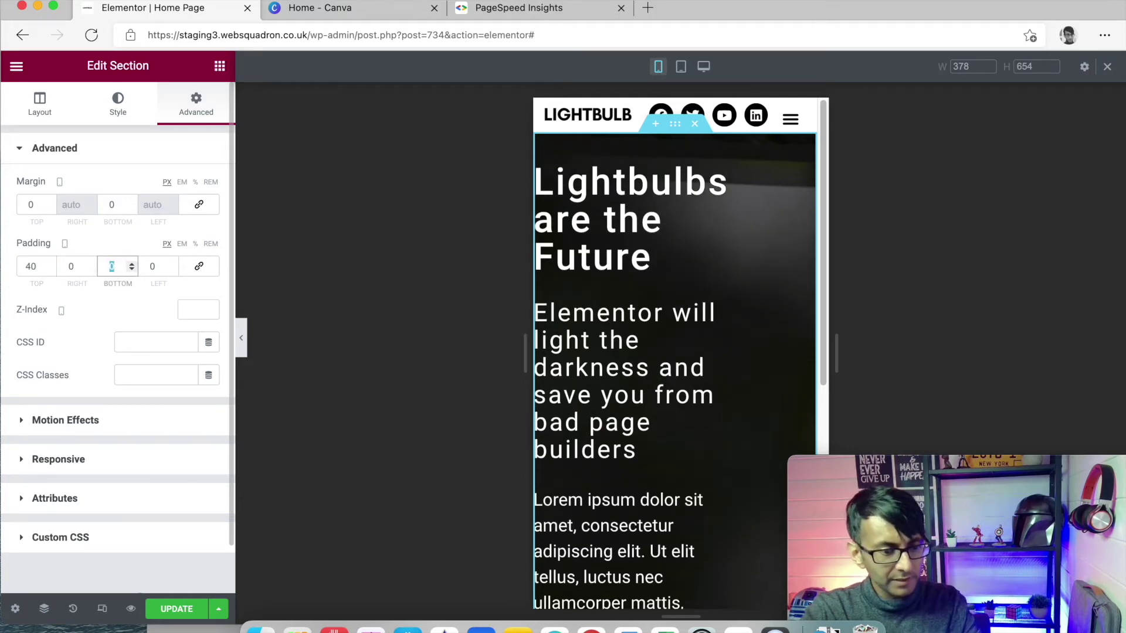
text(40)
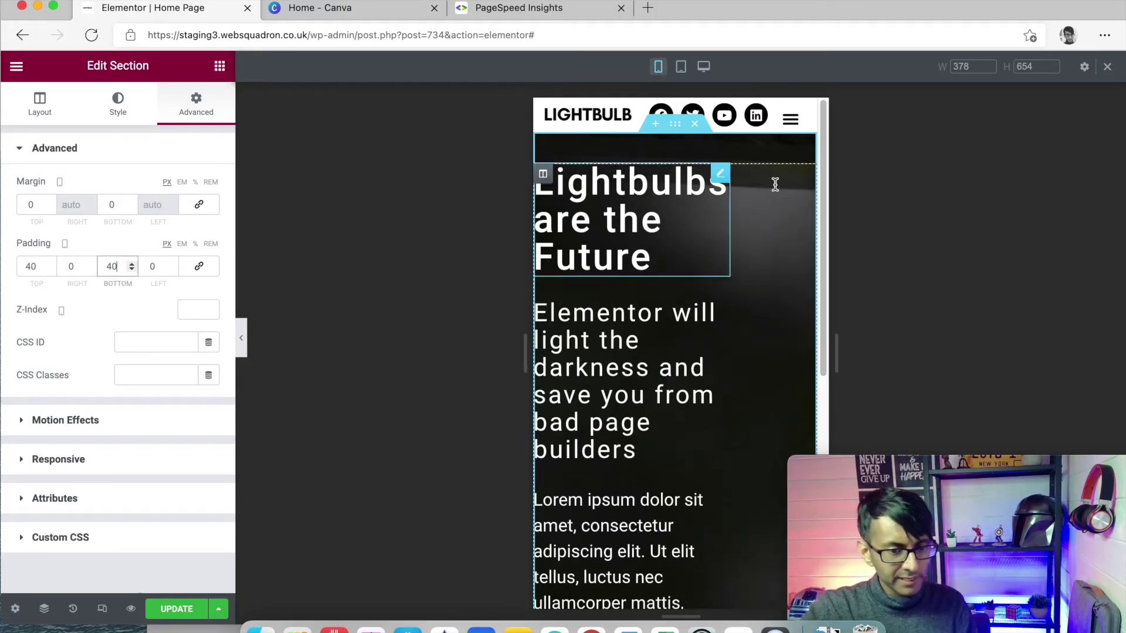
Step: Set the hero section's mobile background position to Center Center after trying Center Right
click(120, 111)
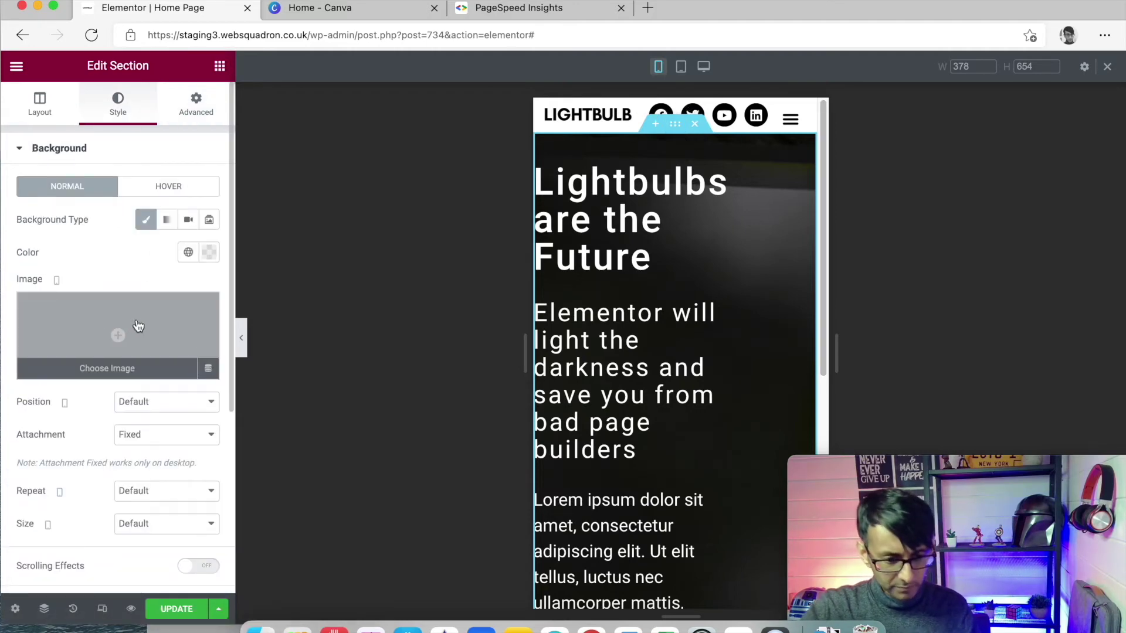
click(169, 405)
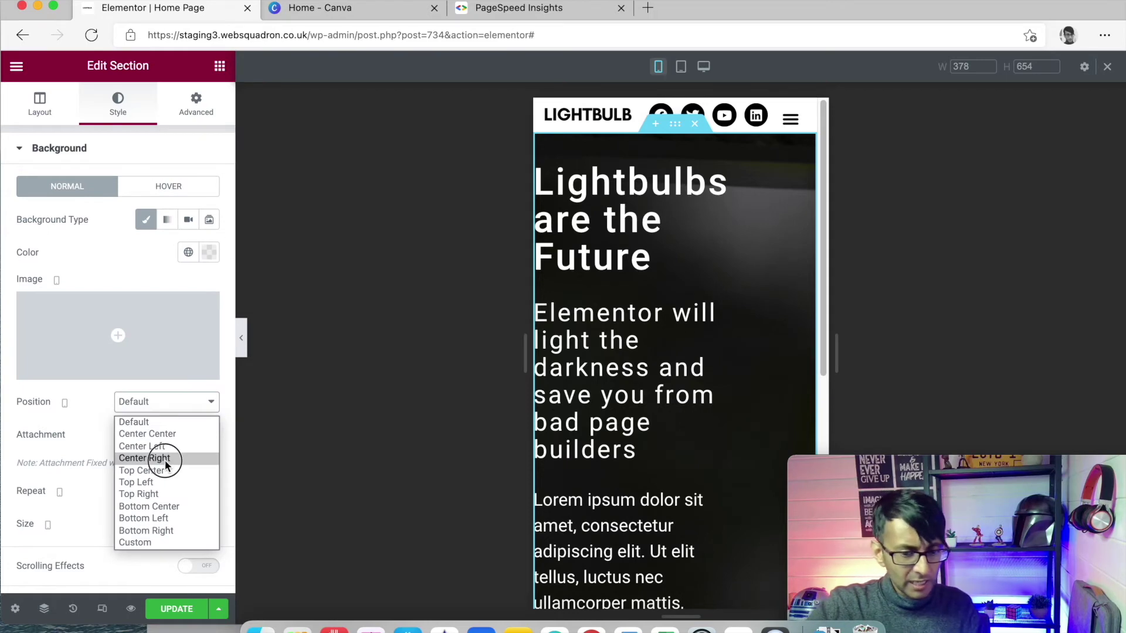
click(166, 460)
click(151, 402)
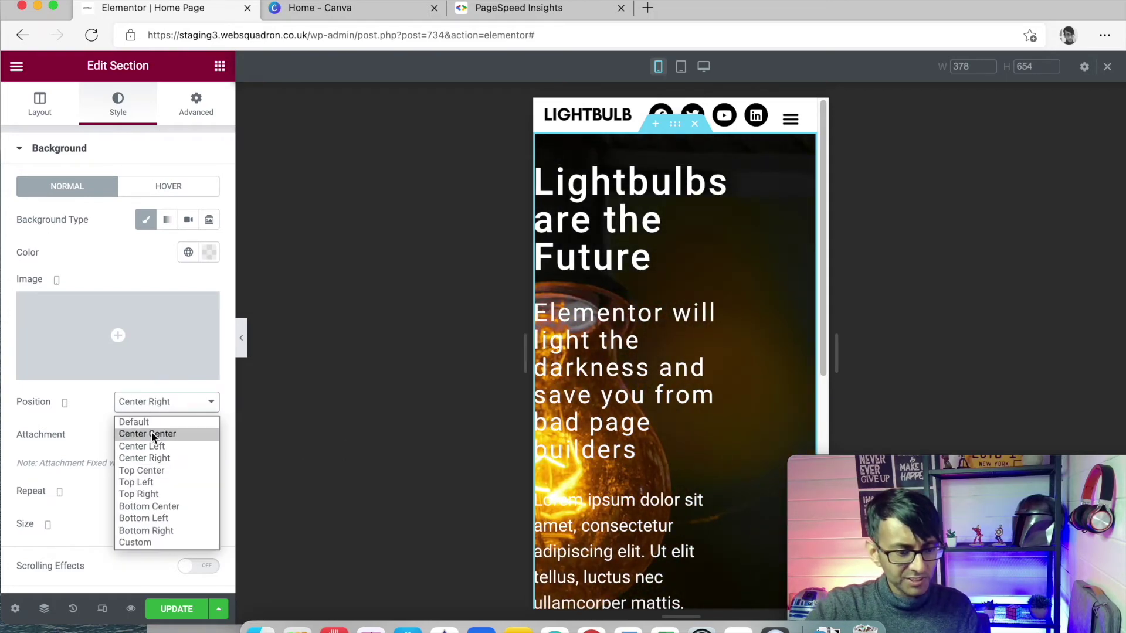
click(151, 433)
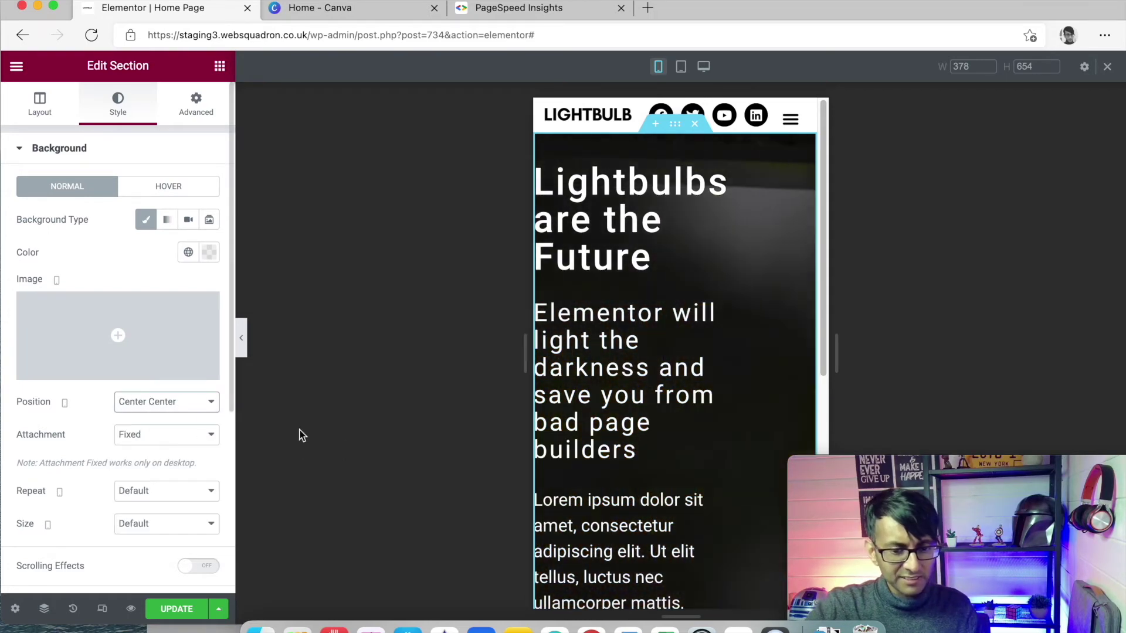
Step: Set the hero section's mobile background to No-repeat and its size to Cover after trying Contain
click(167, 495)
click(154, 522)
click(154, 528)
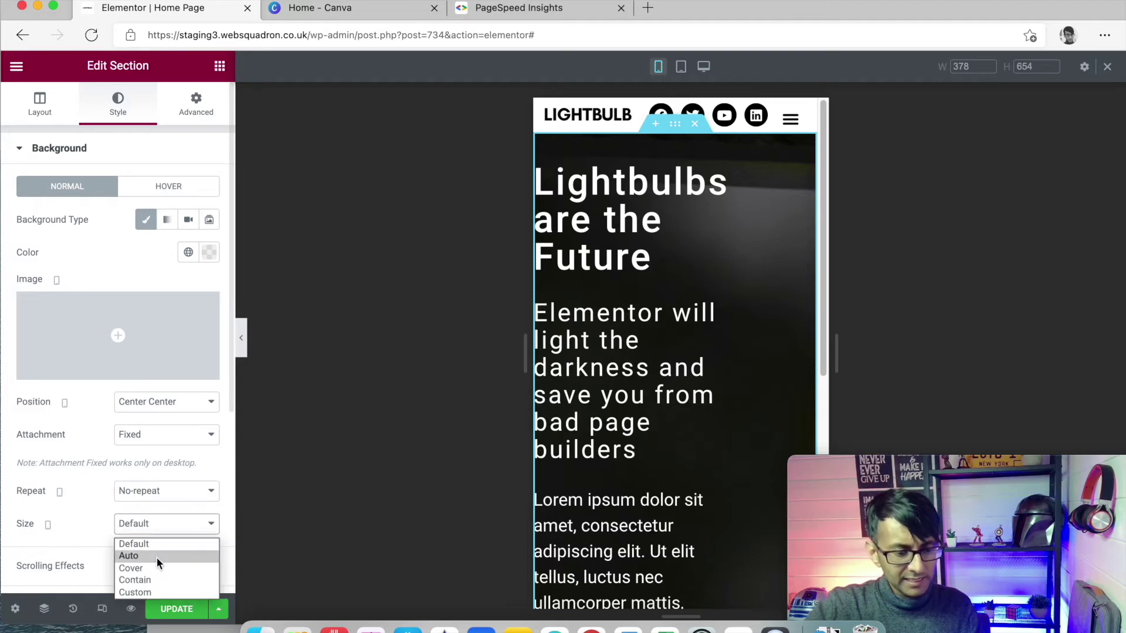
click(159, 578)
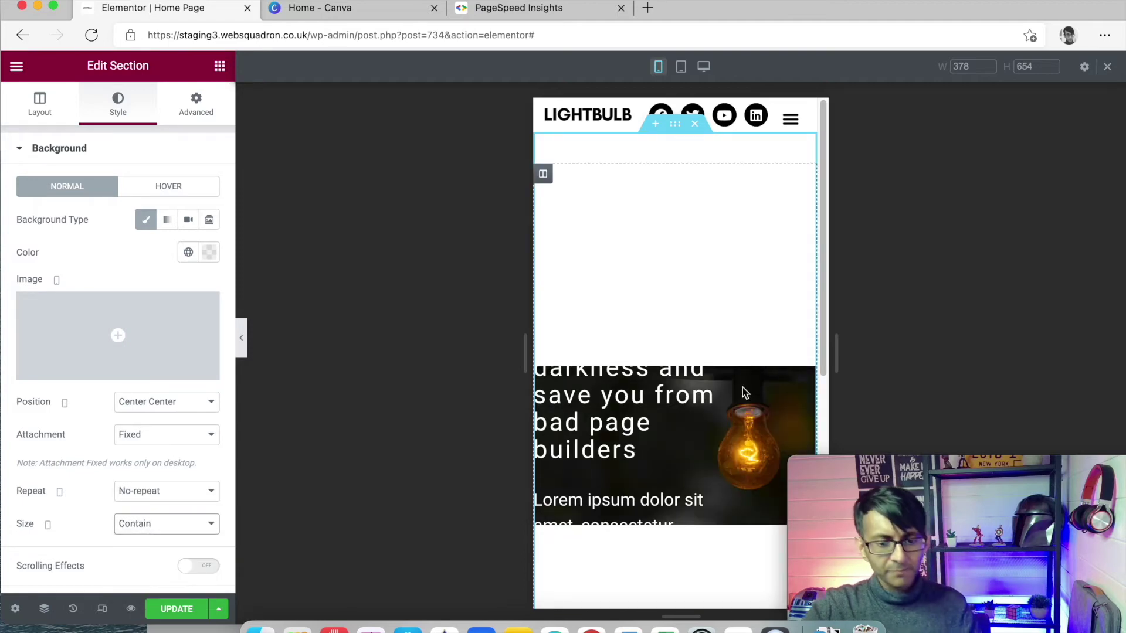
scroll(745, 393, down, 1)
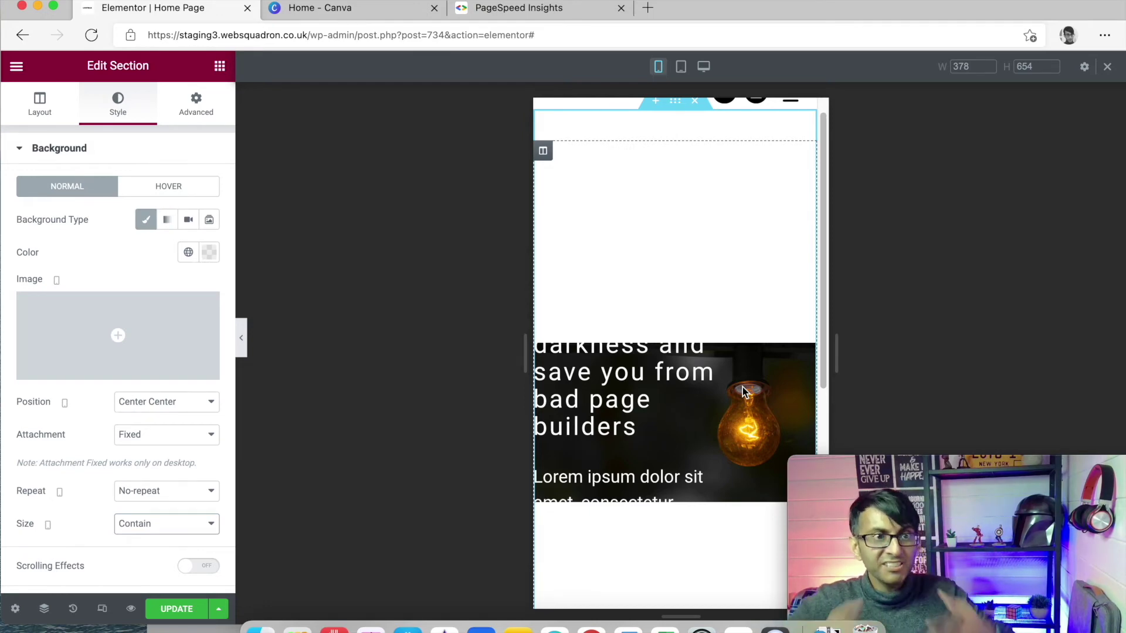
click(154, 523)
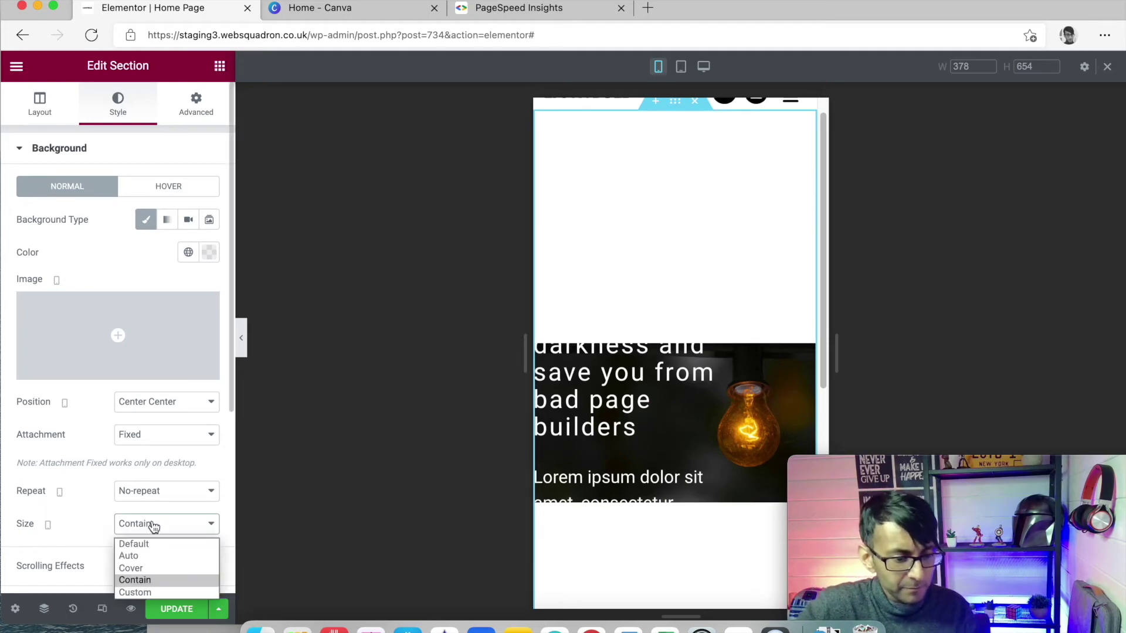
click(160, 563)
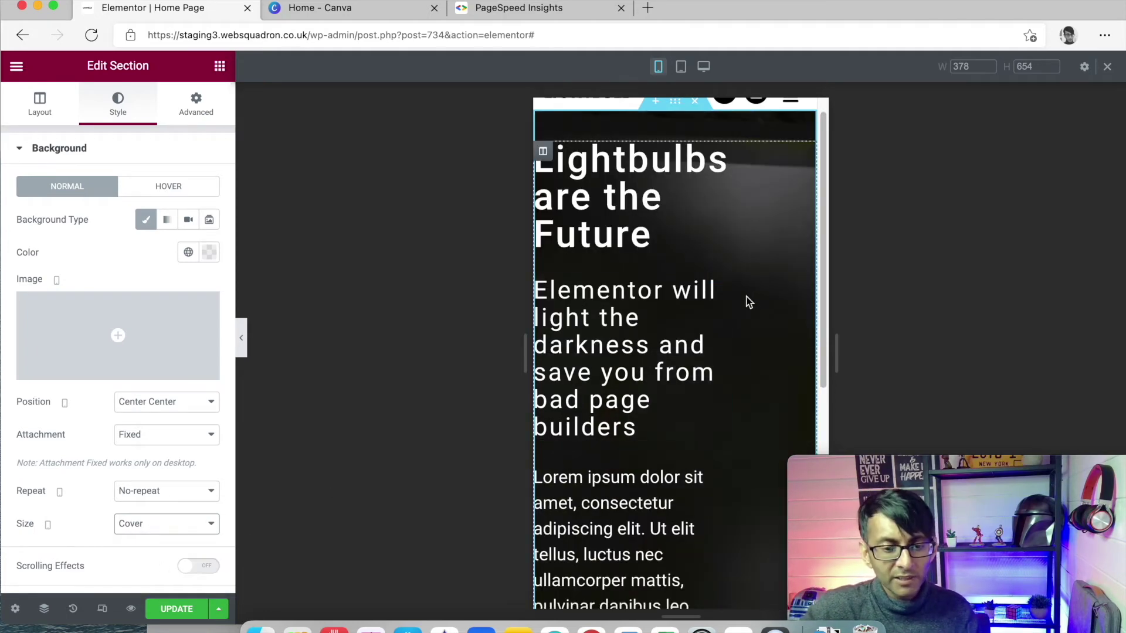
scroll(749, 301, up, 1)
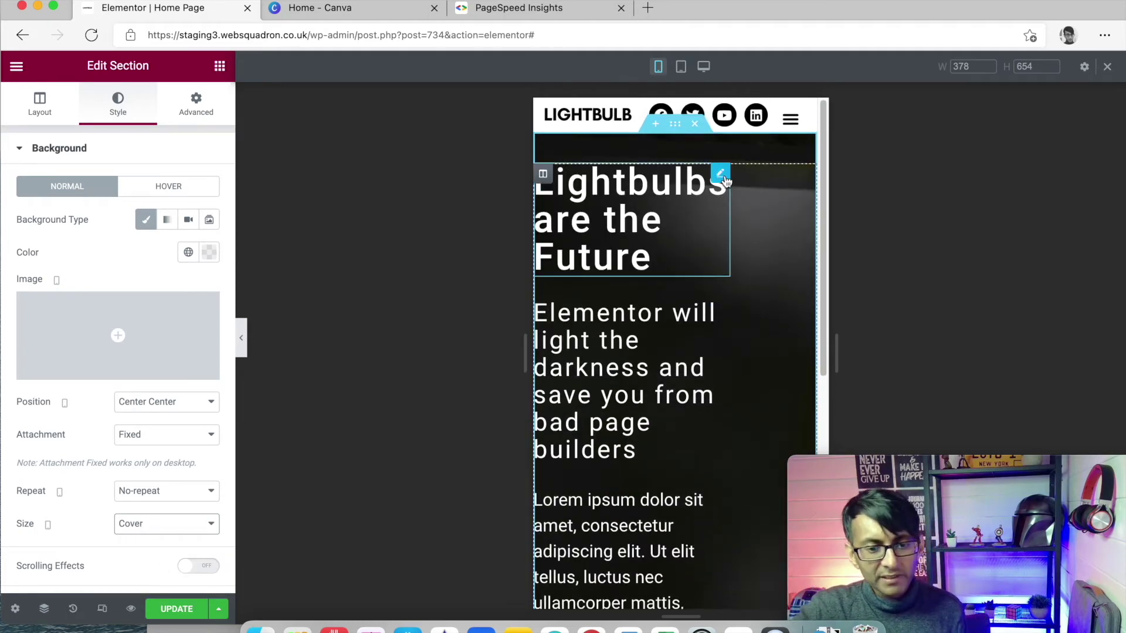
Step: Set the hero column's mobile margin and padding to 0 on all sides, with their values unlinked
click(722, 175)
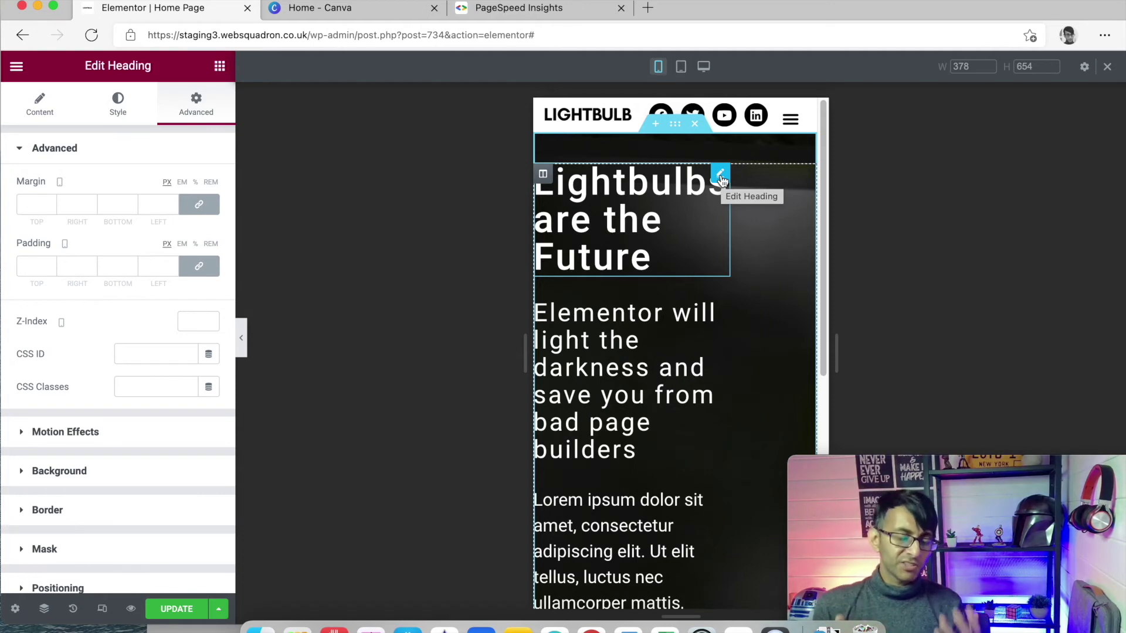
click(542, 179)
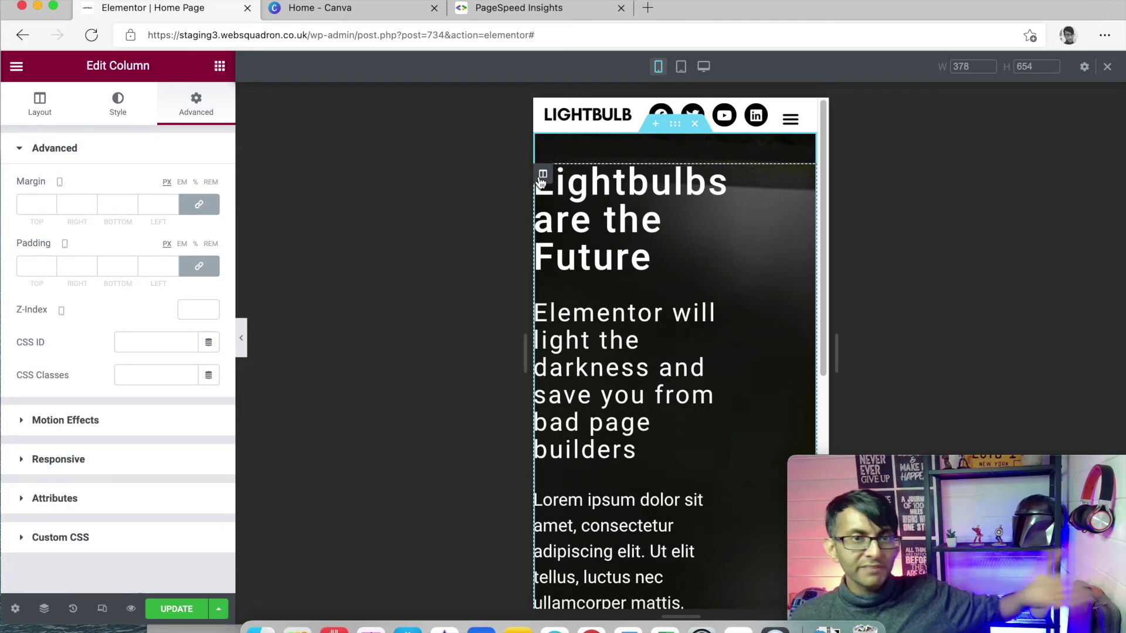
click(199, 204)
click(199, 267)
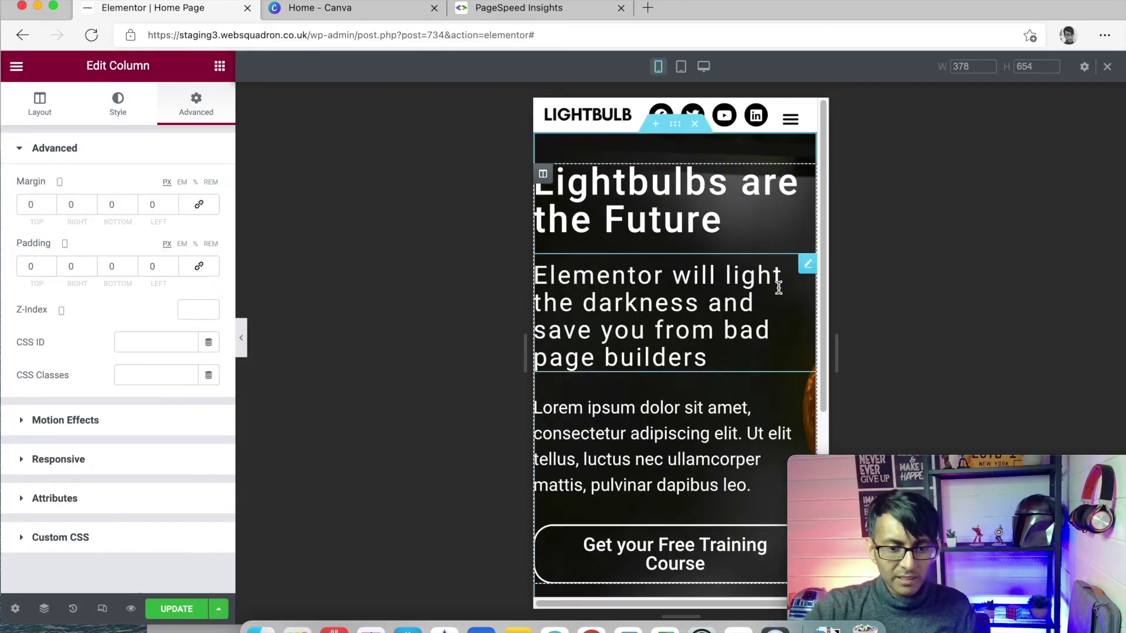
Step: Left-align the "Lightbulbs are the Future" heading in the mobile layout
click(736, 359)
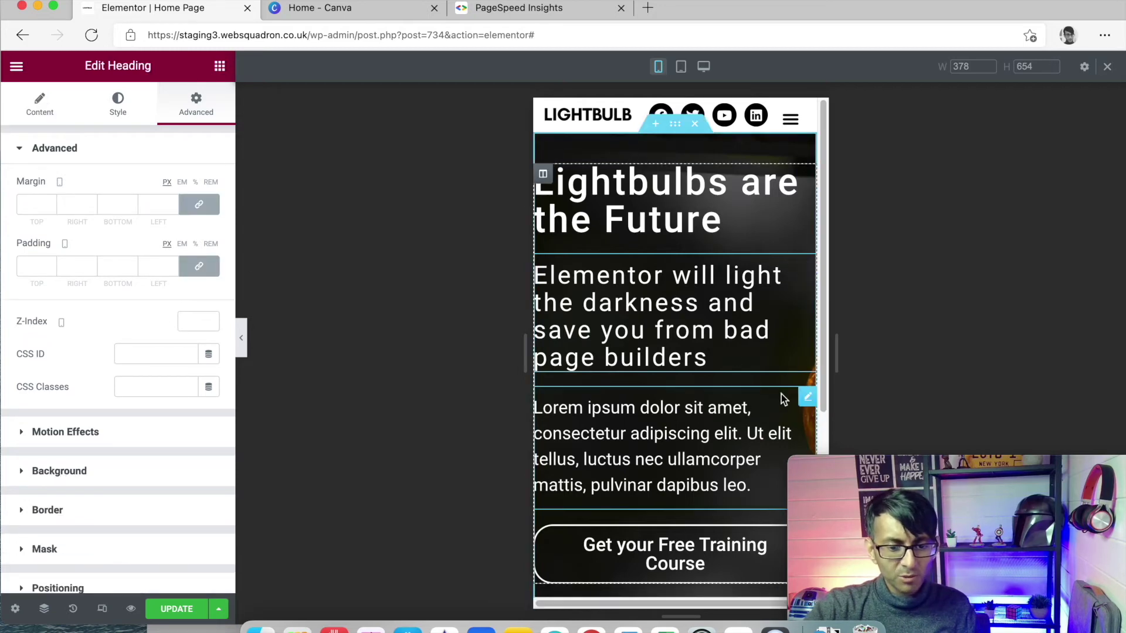
click(808, 179)
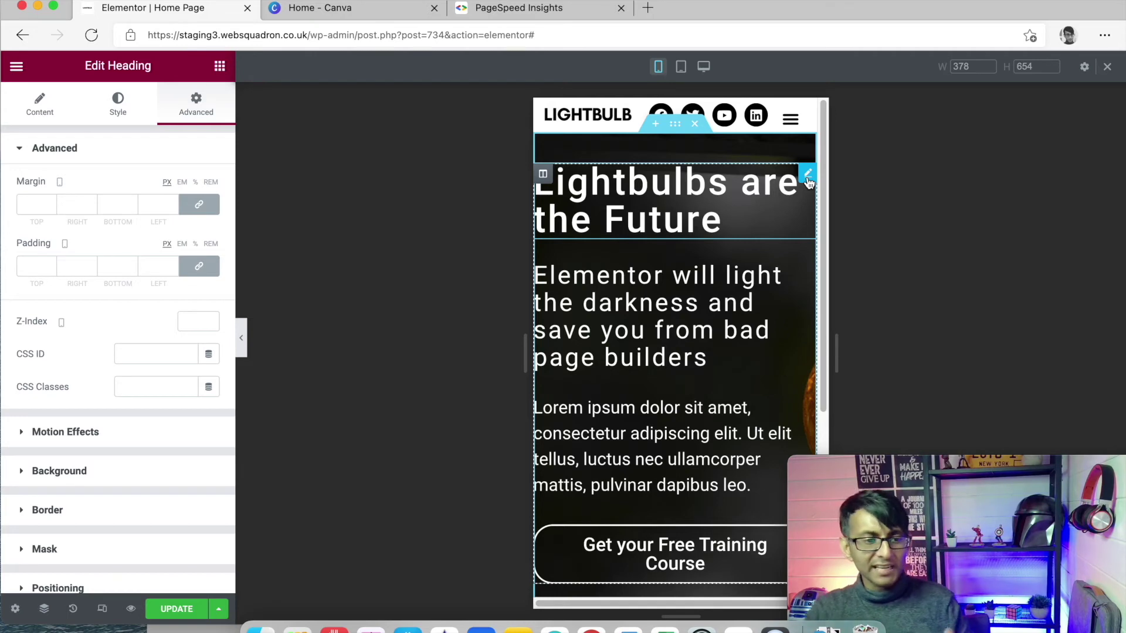
click(39, 105)
click(153, 408)
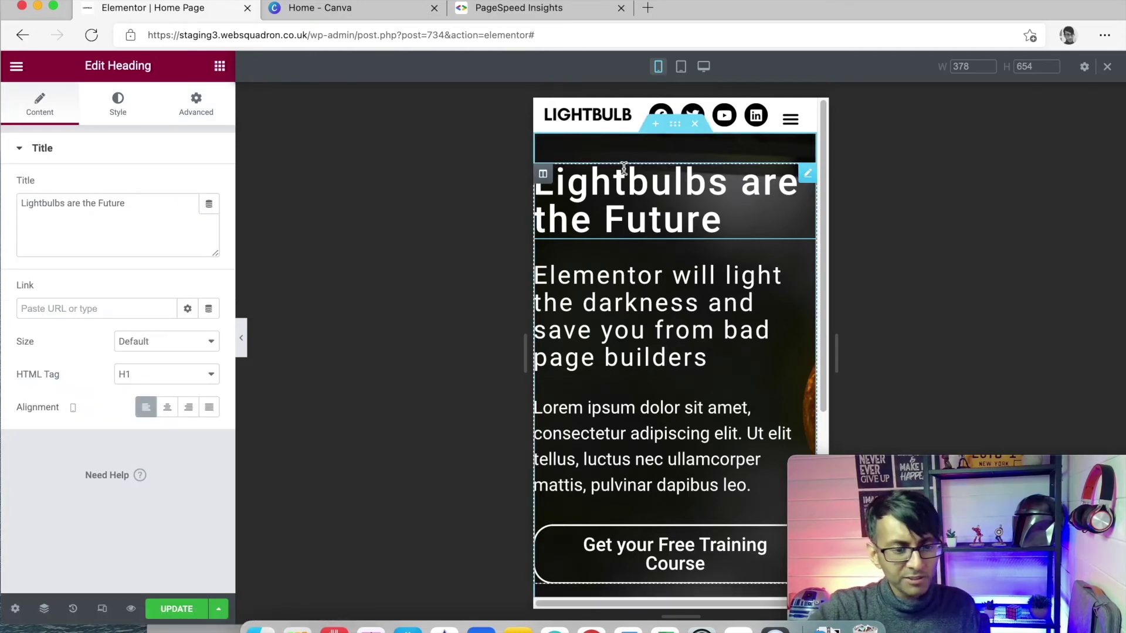
Step: Set the mobile font size of the "Lightbulbs are the Future" heading to 1.9 em
click(120, 111)
click(209, 220)
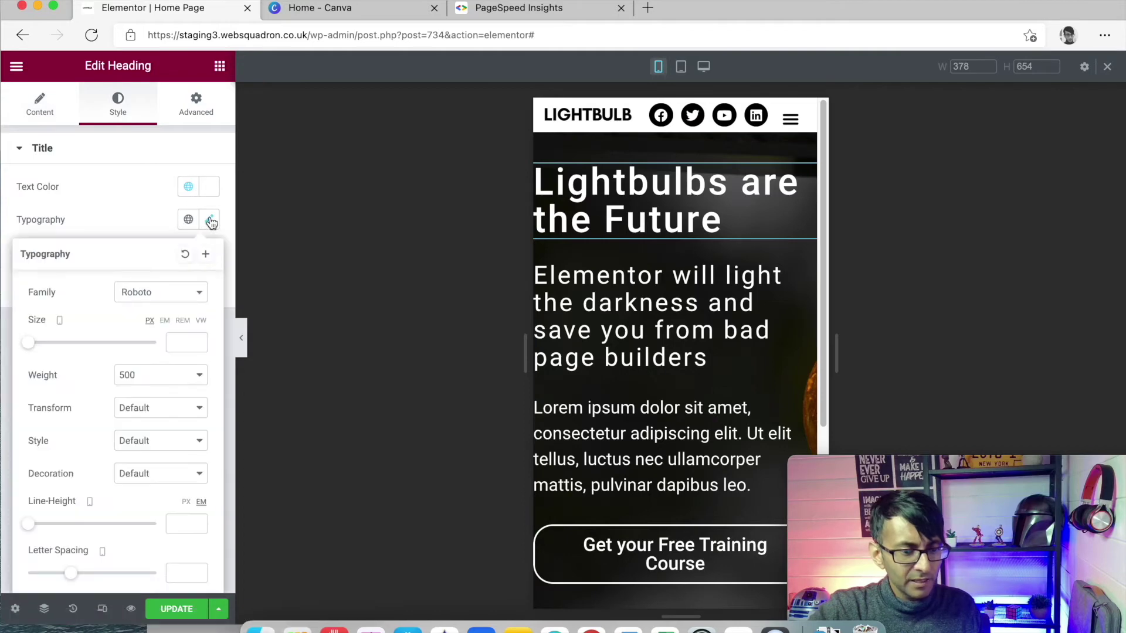
click(165, 320)
click(186, 345)
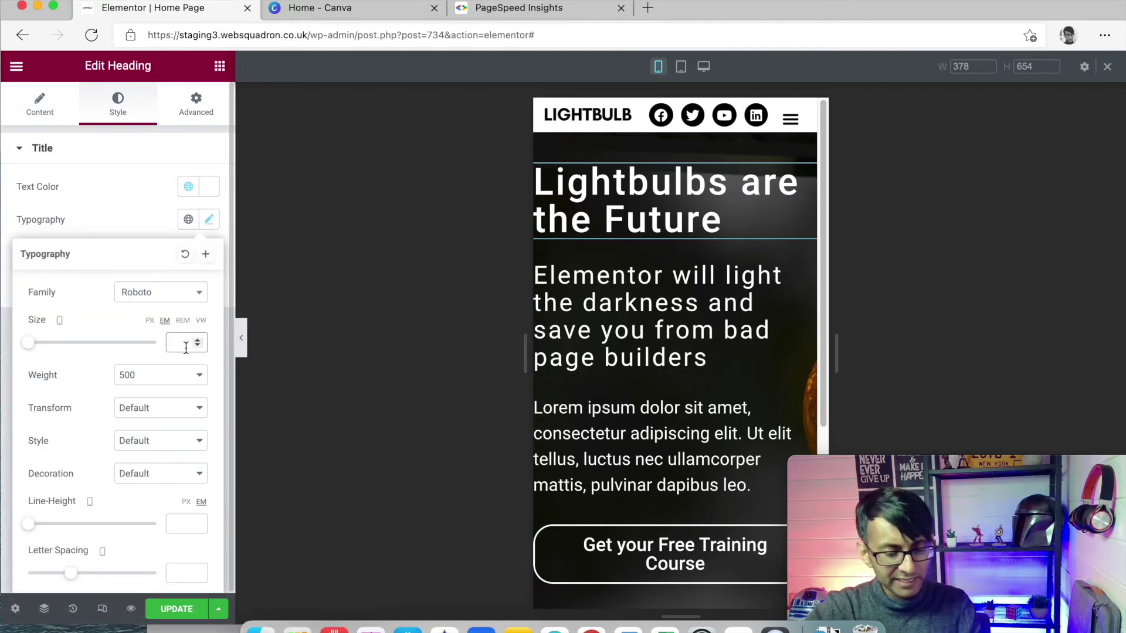
text(2)
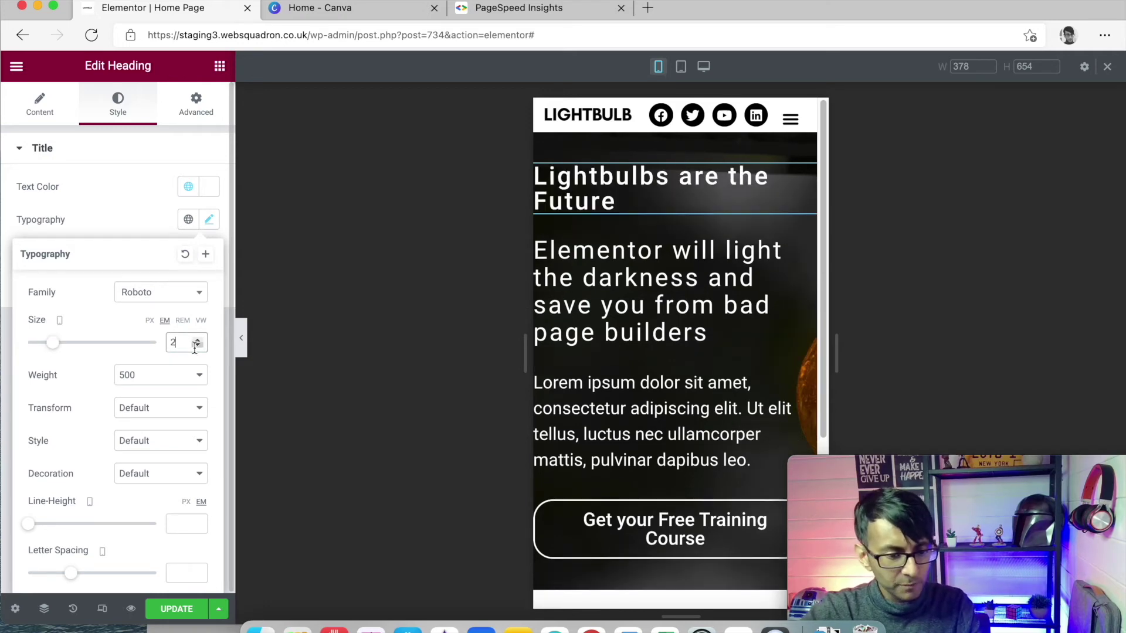
click(201, 345)
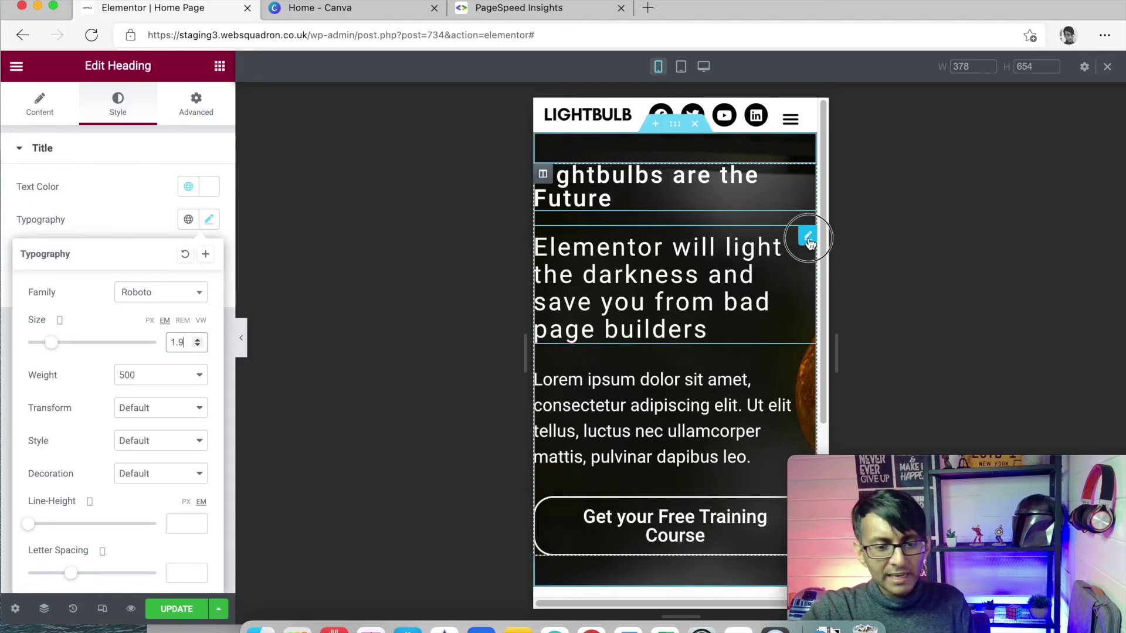
Step: Set the mobile font size of the "Elementor will light the darkness" subheading to 1.6 em
click(195, 104)
click(117, 105)
click(210, 223)
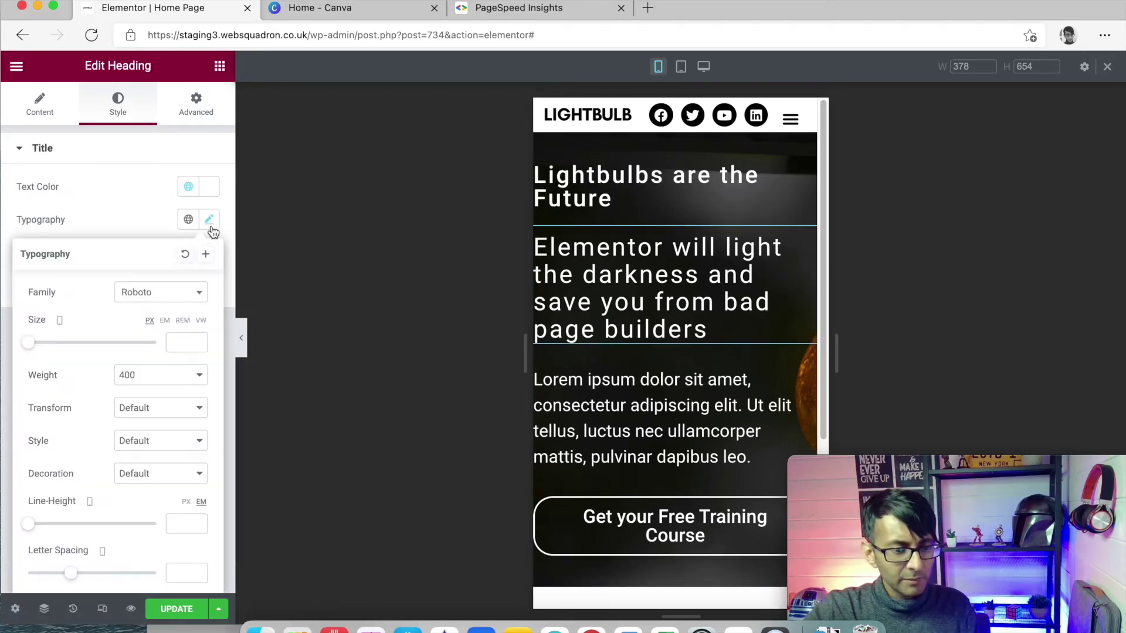
click(165, 321)
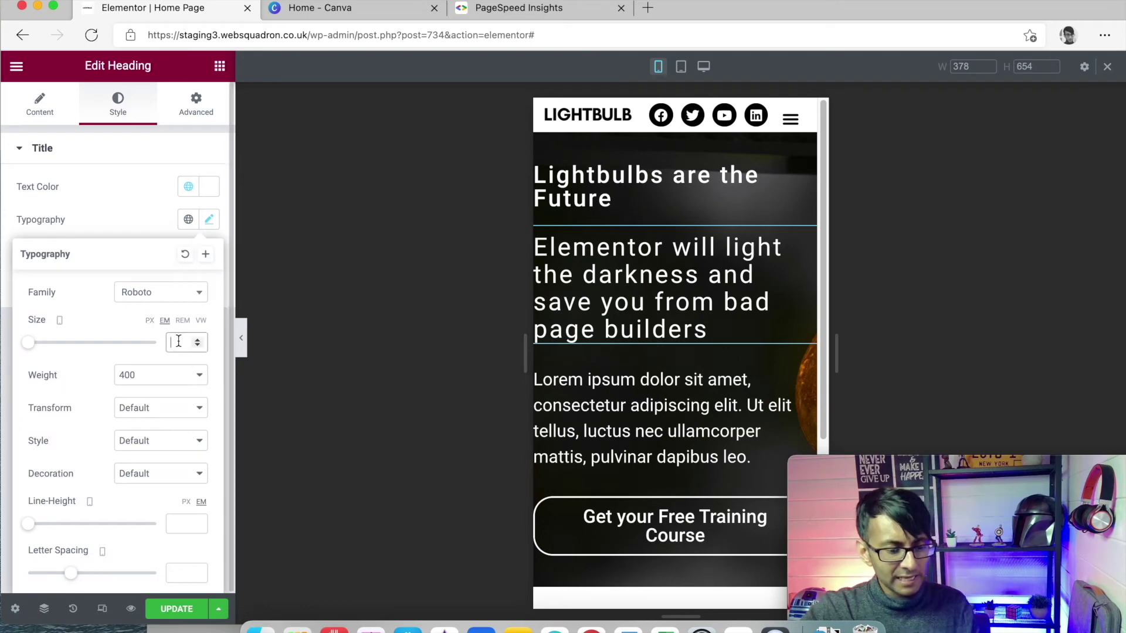
text(1.8)
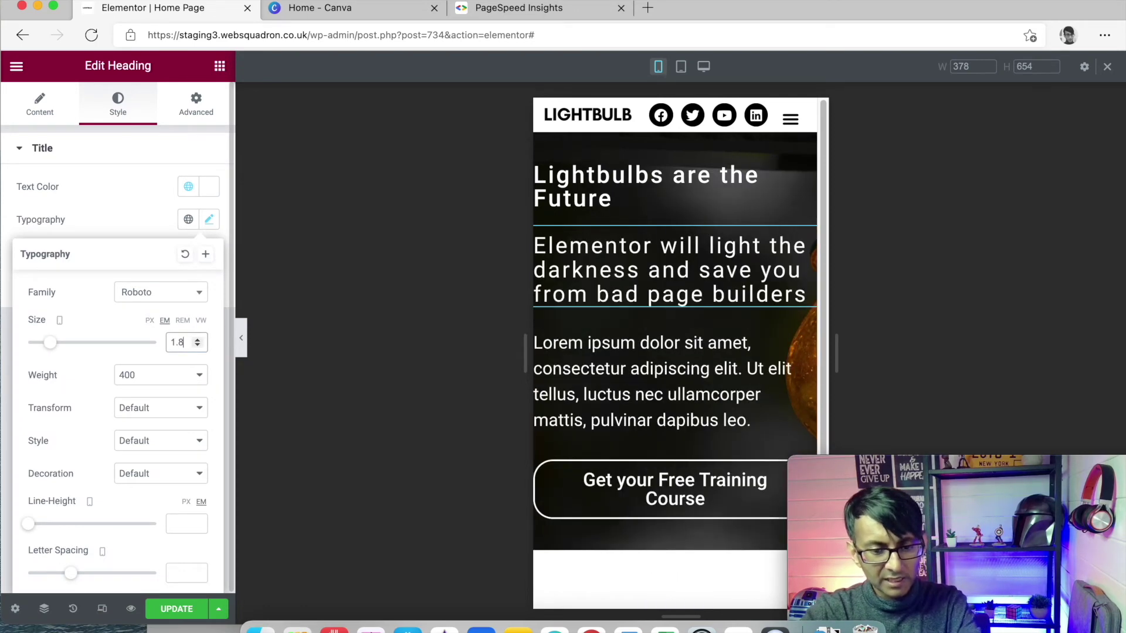
click(197, 345)
click(198, 345)
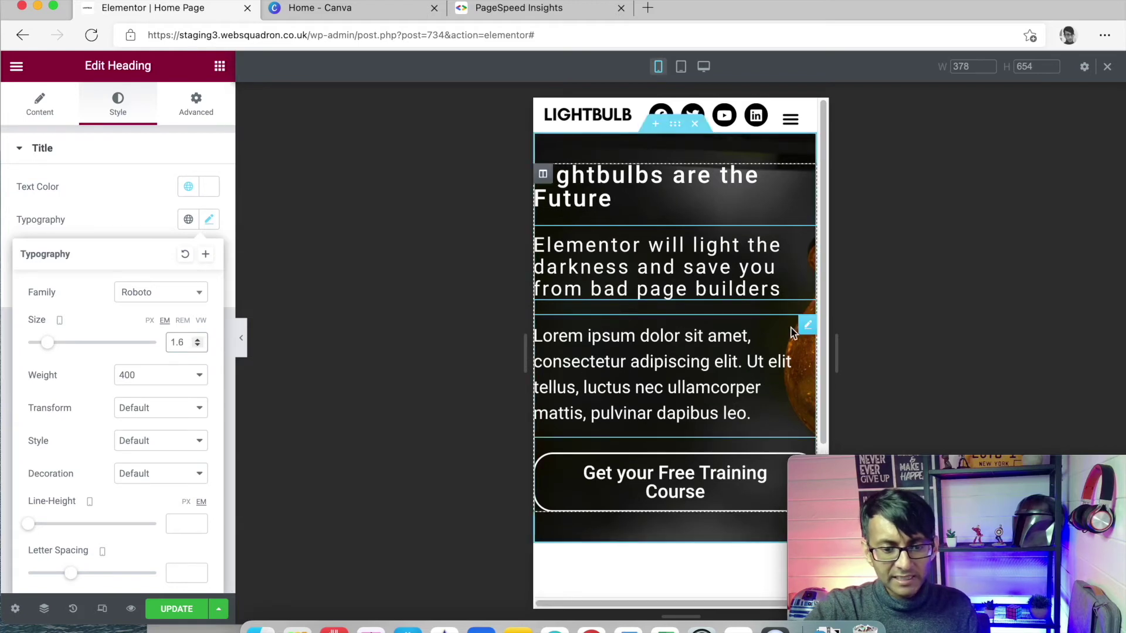
Step: Set the mobile font size of the Lorem ipsum paragraph to 1.3 em
click(804, 332)
click(110, 103)
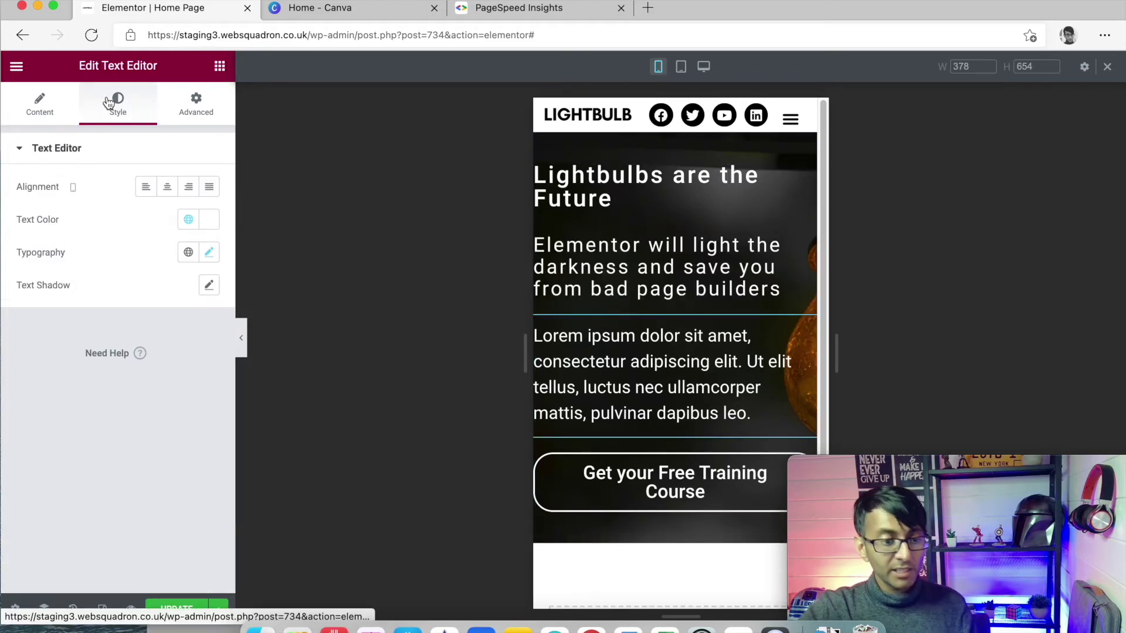
click(210, 254)
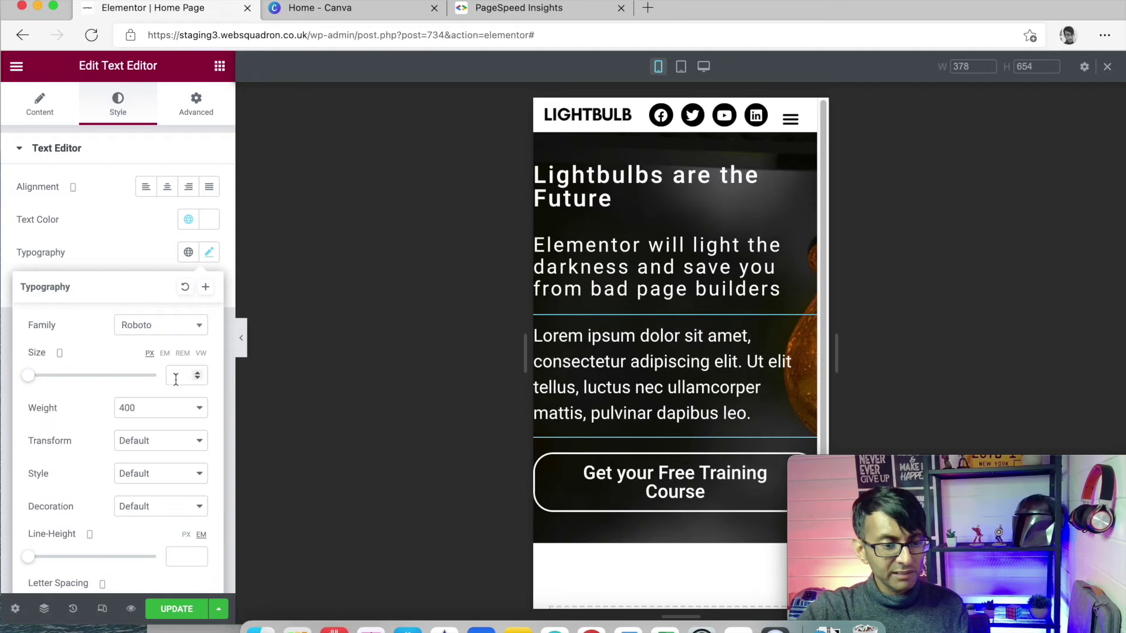
click(165, 354)
click(187, 374)
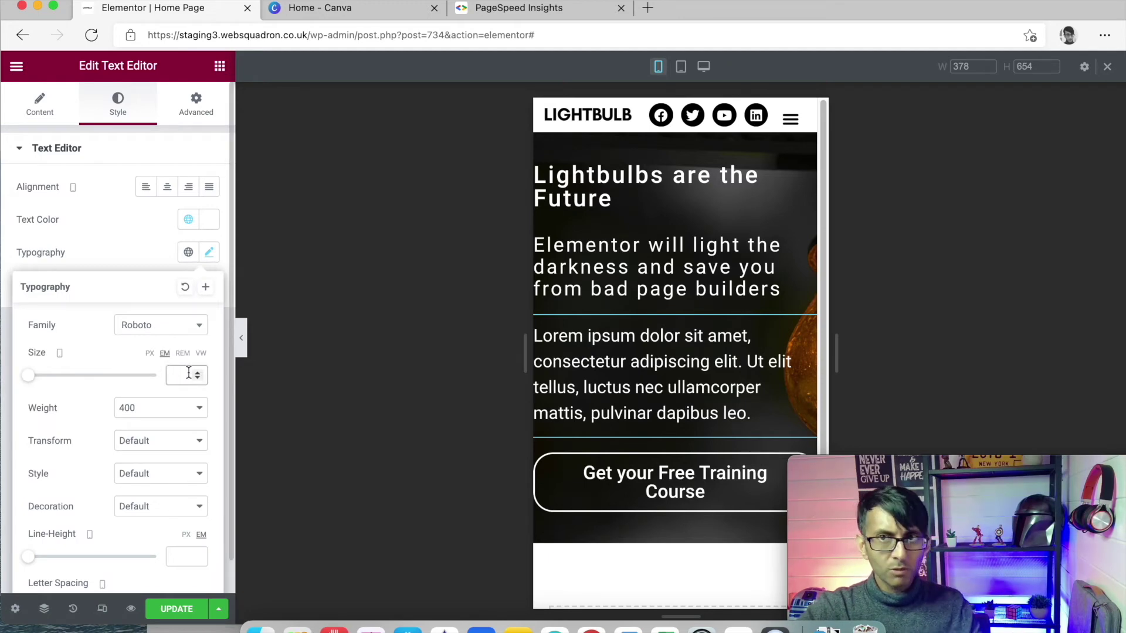
text(1.5)
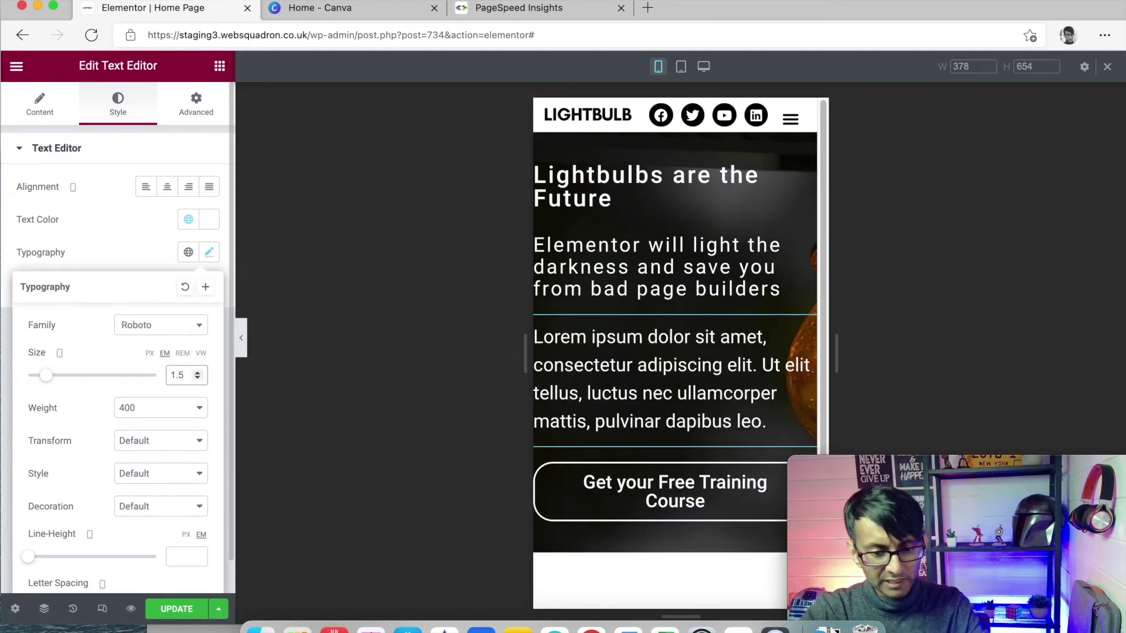
click(198, 379)
click(197, 378)
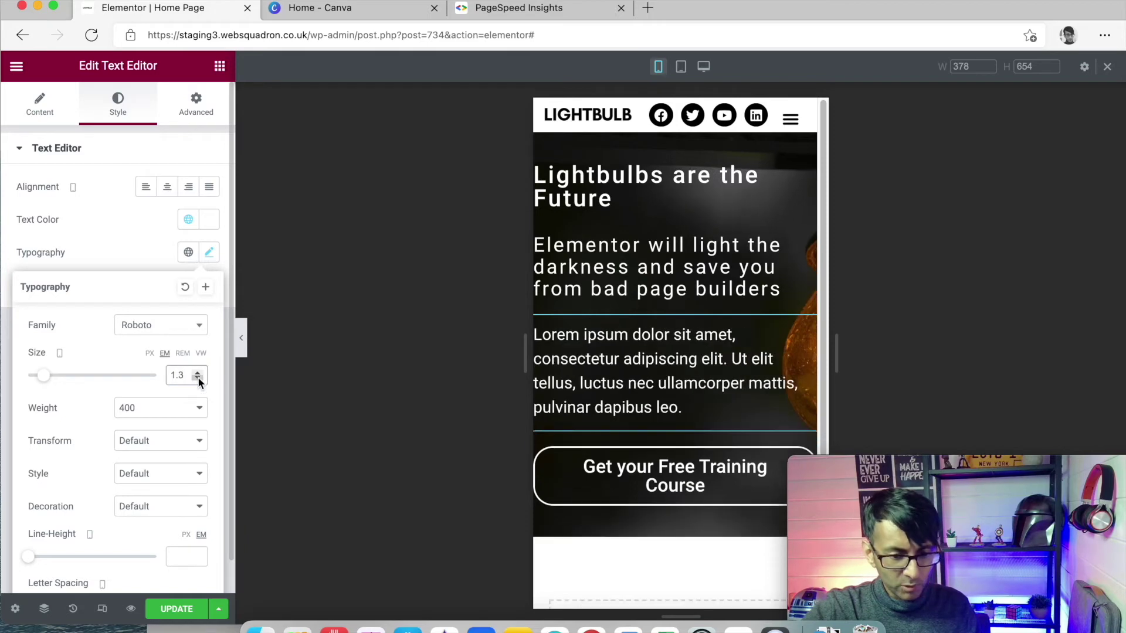
click(198, 379)
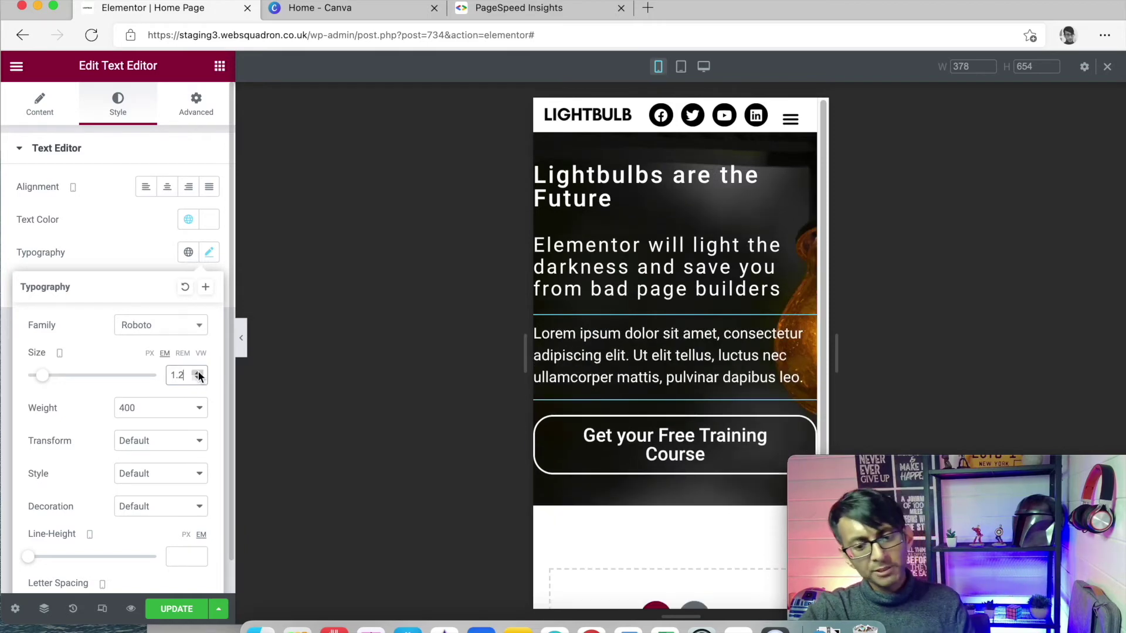
click(197, 373)
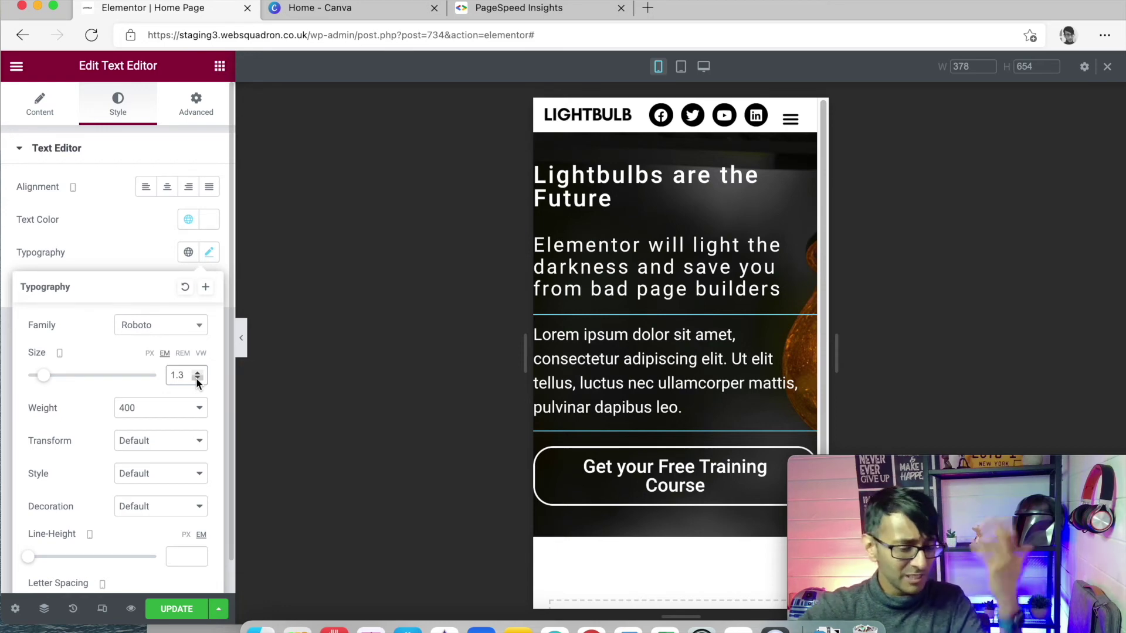
drag(875, 466, 926, 390)
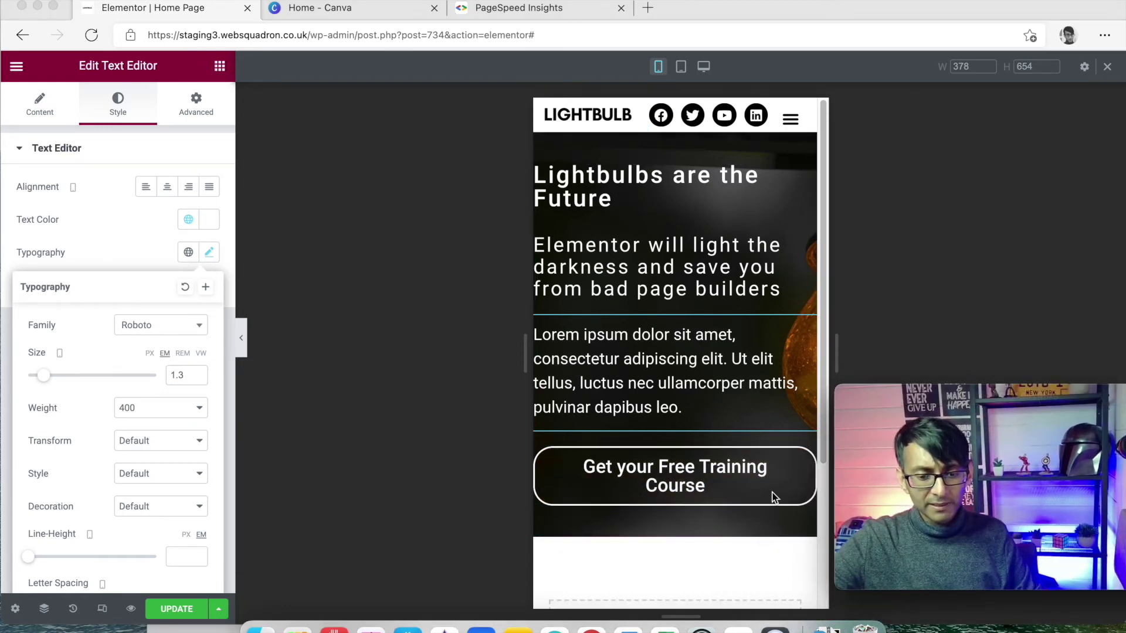
Step: Set the mobile font size of the "Get your Free Training Course" button text to 1.3 em
click(798, 459)
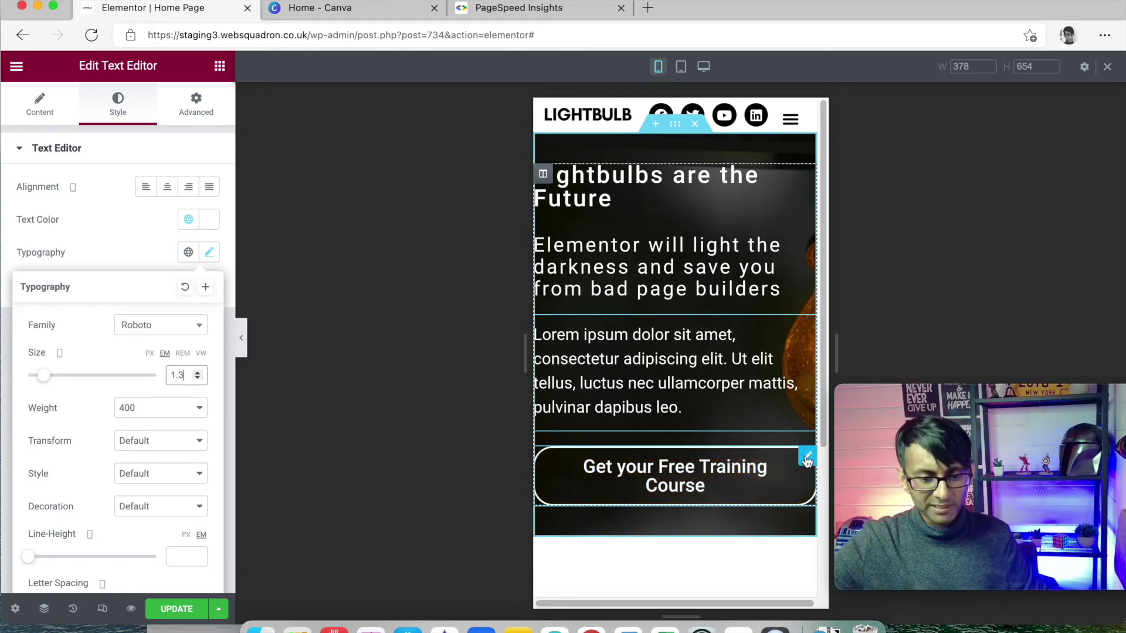
click(807, 458)
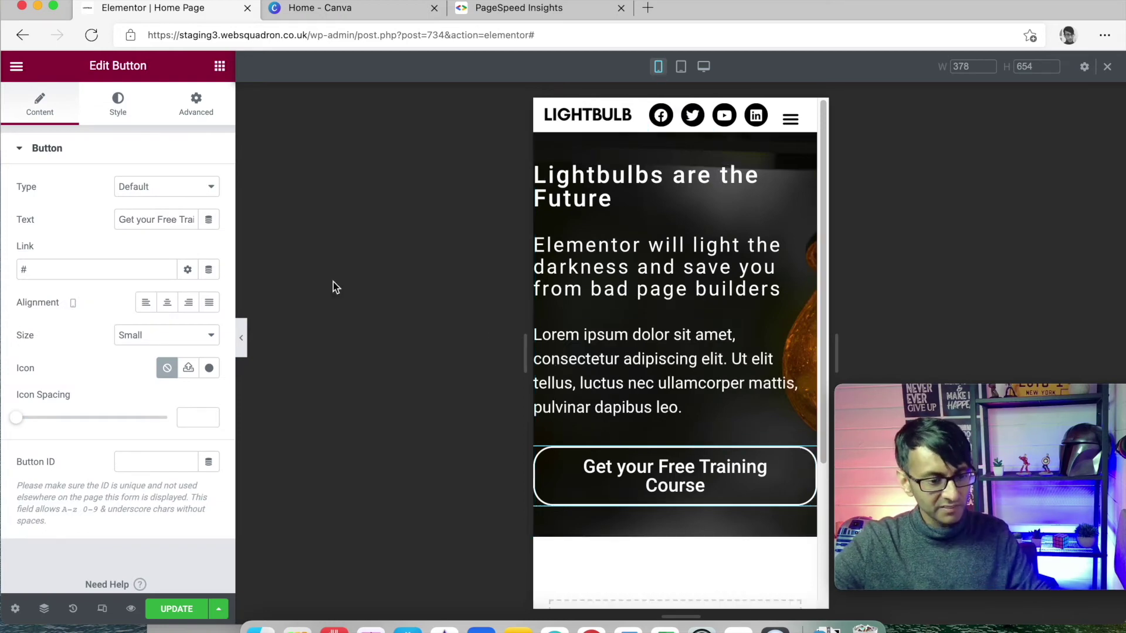
click(120, 109)
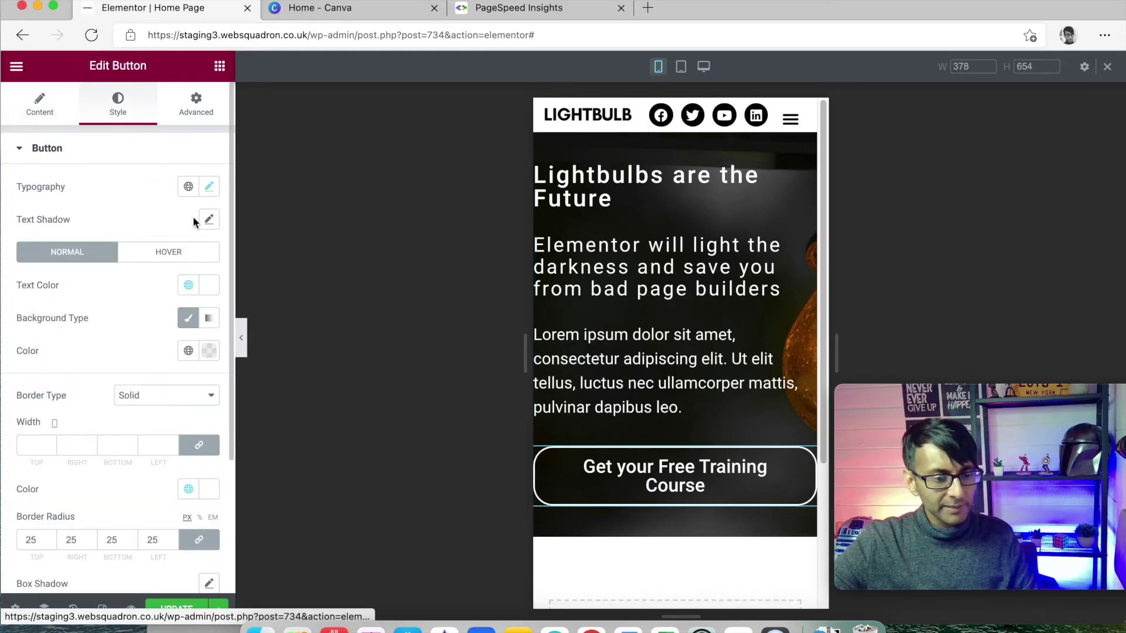
click(209, 186)
click(164, 287)
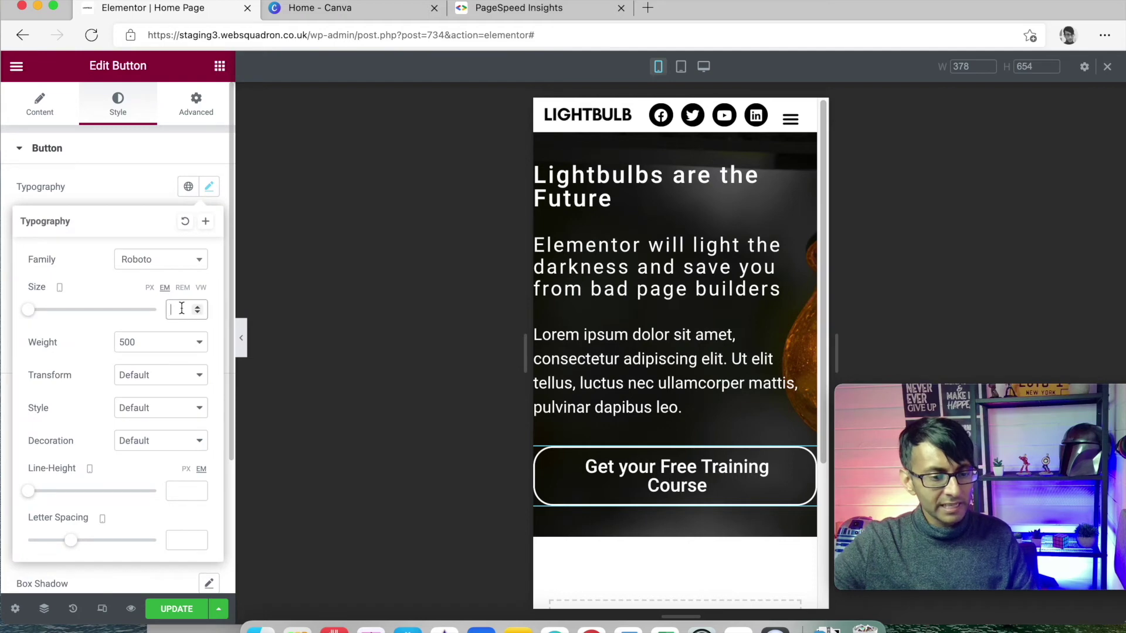
click(182, 308)
text(1.2)
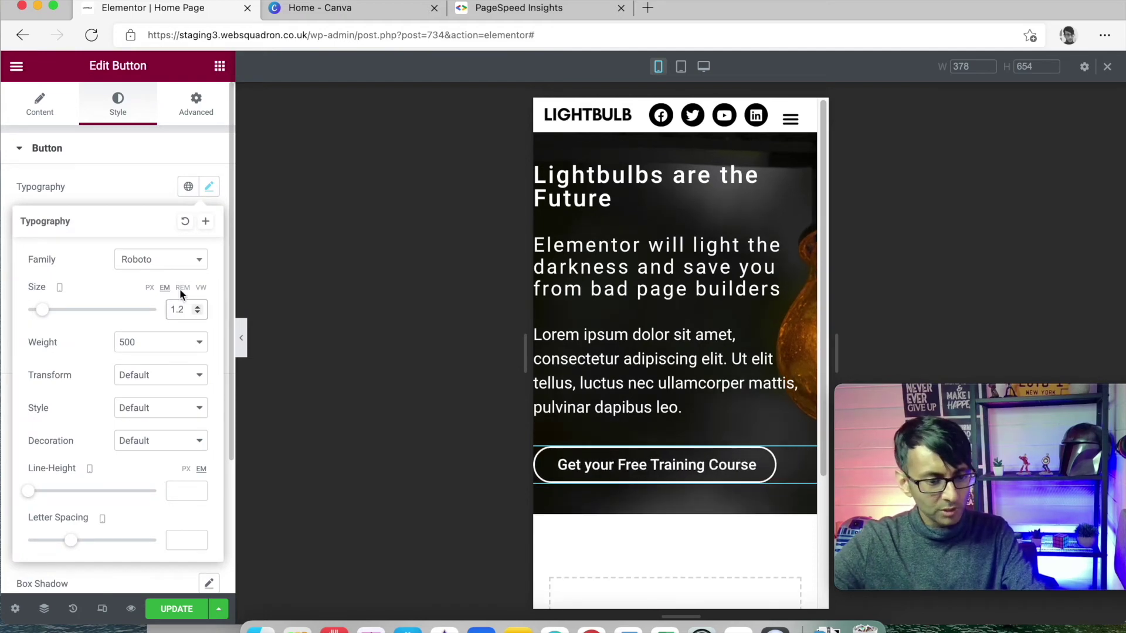
click(199, 307)
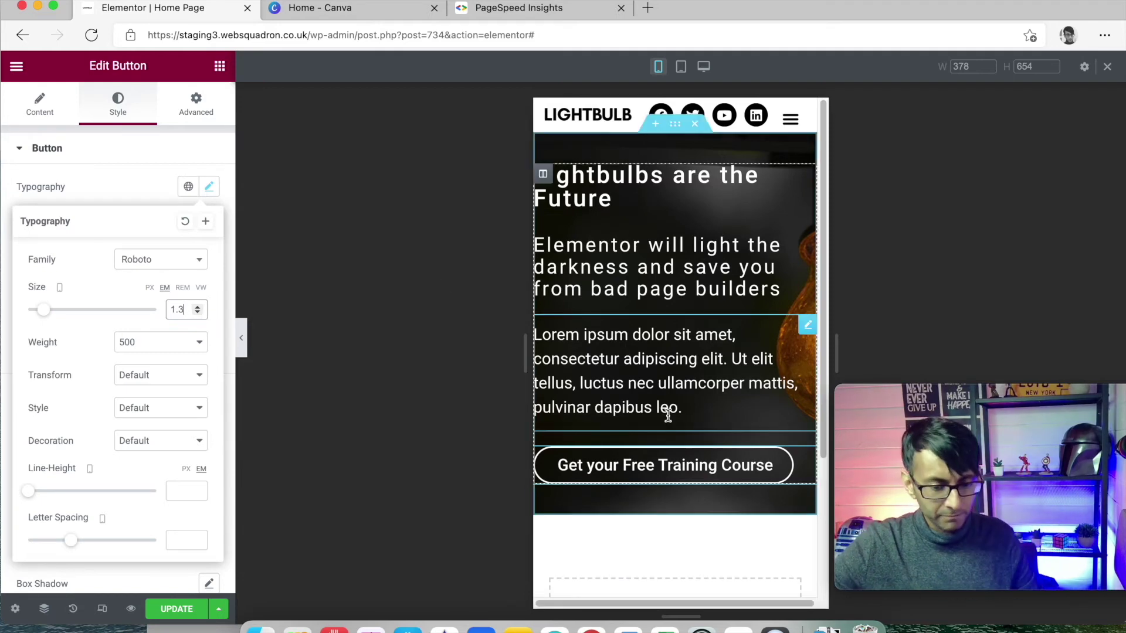
Step: Center-align the "Get your Free Training Course" button in the mobile layout
click(809, 457)
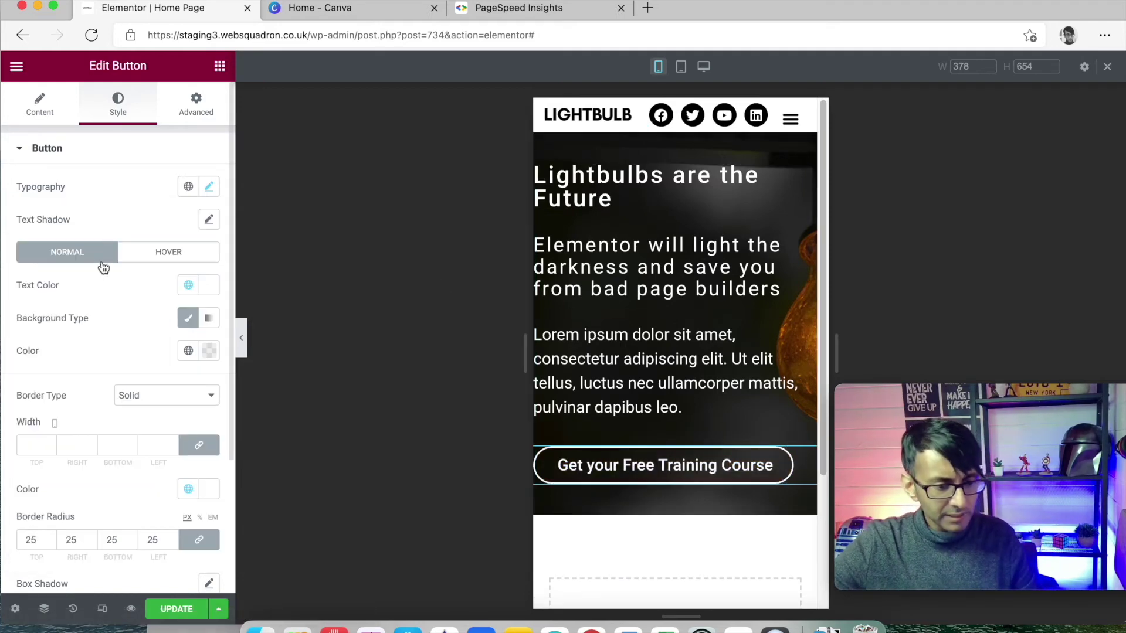
click(40, 104)
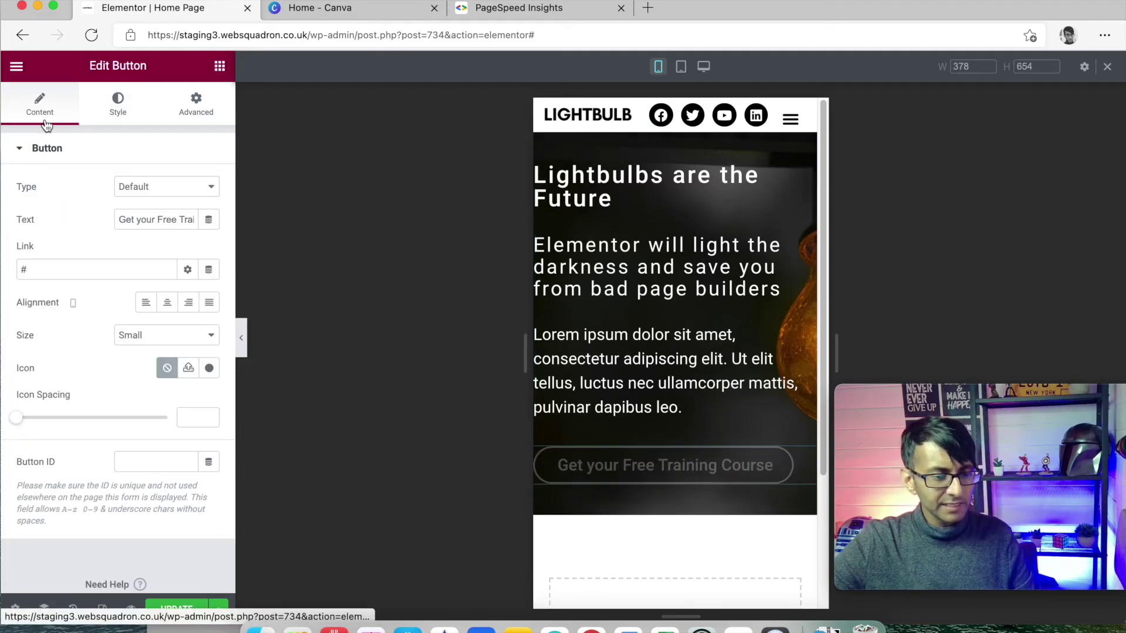
click(167, 303)
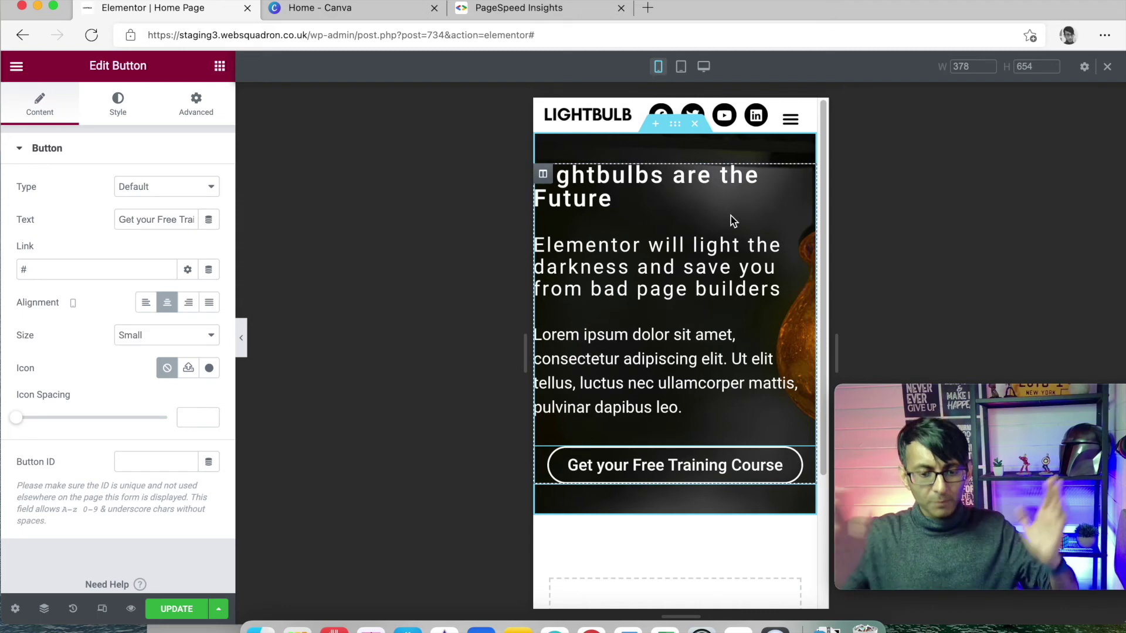
Step: Set the hero section's right and left mobile padding to 15 px each
click(676, 128)
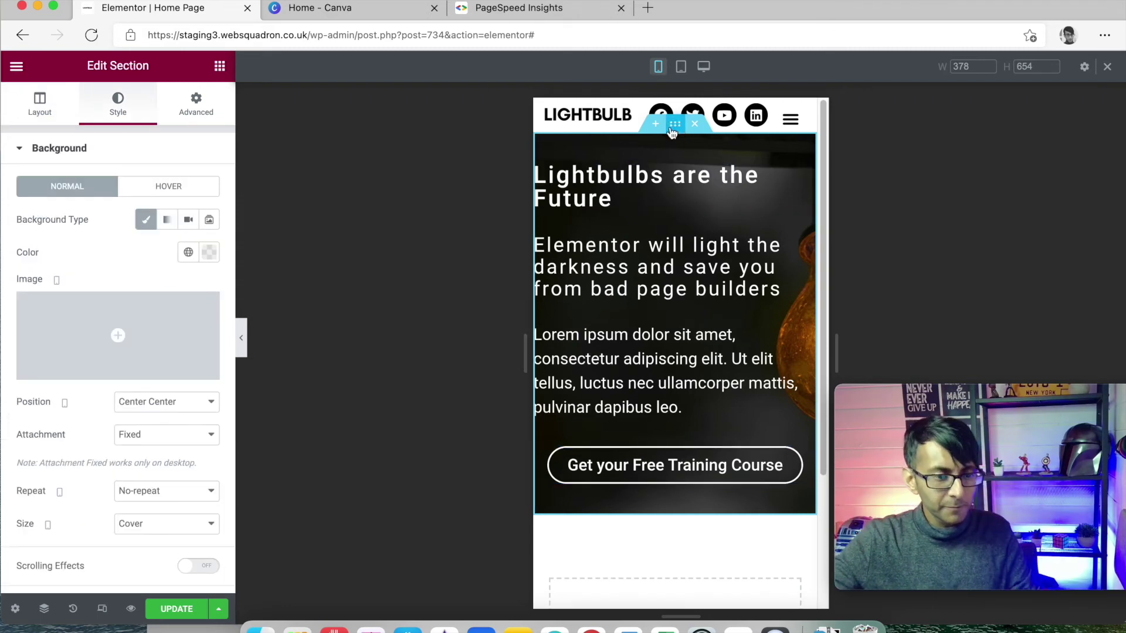
click(196, 104)
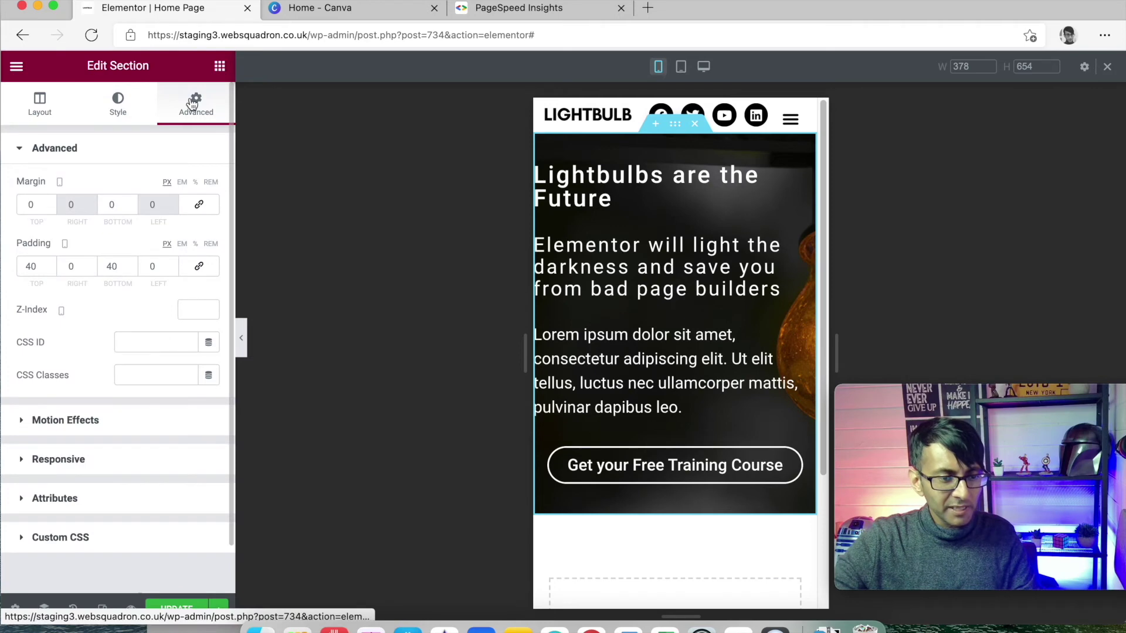
click(80, 272)
text(15)
key(Tab)
key(Tab)
text(15)
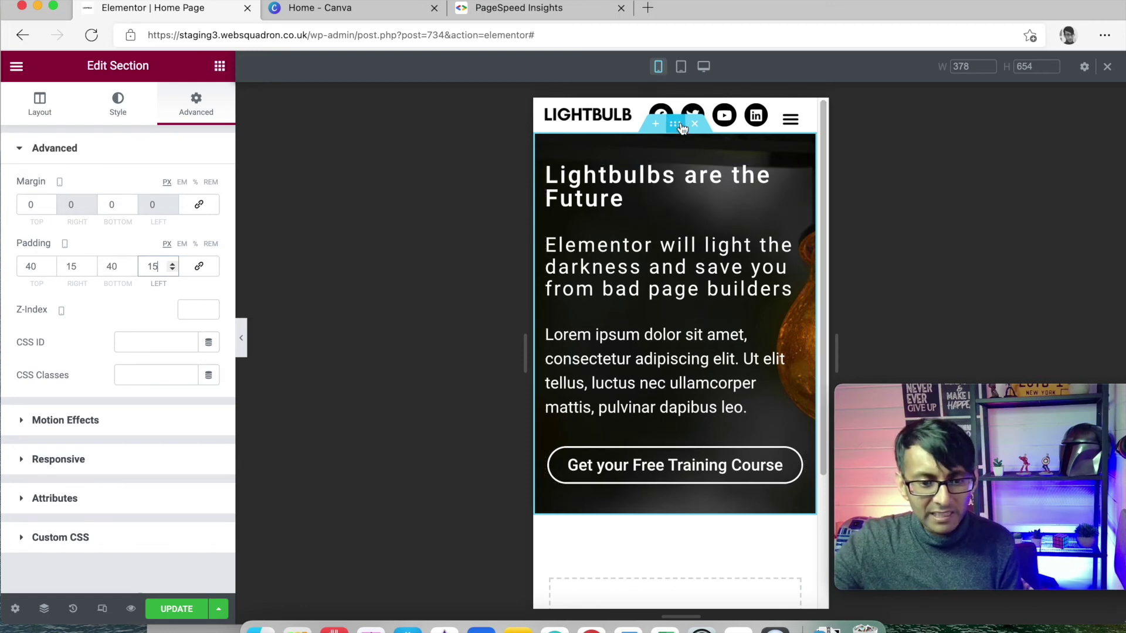
Step: Set the hero section's mobile background position to Custom with an X position of -290 px
click(114, 109)
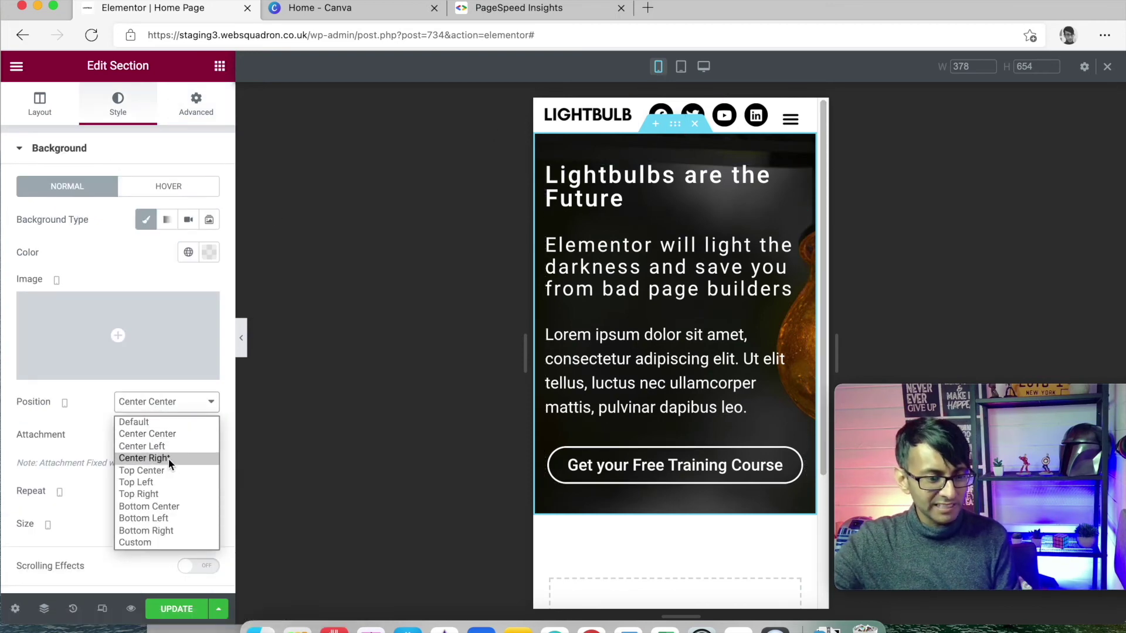
click(150, 458)
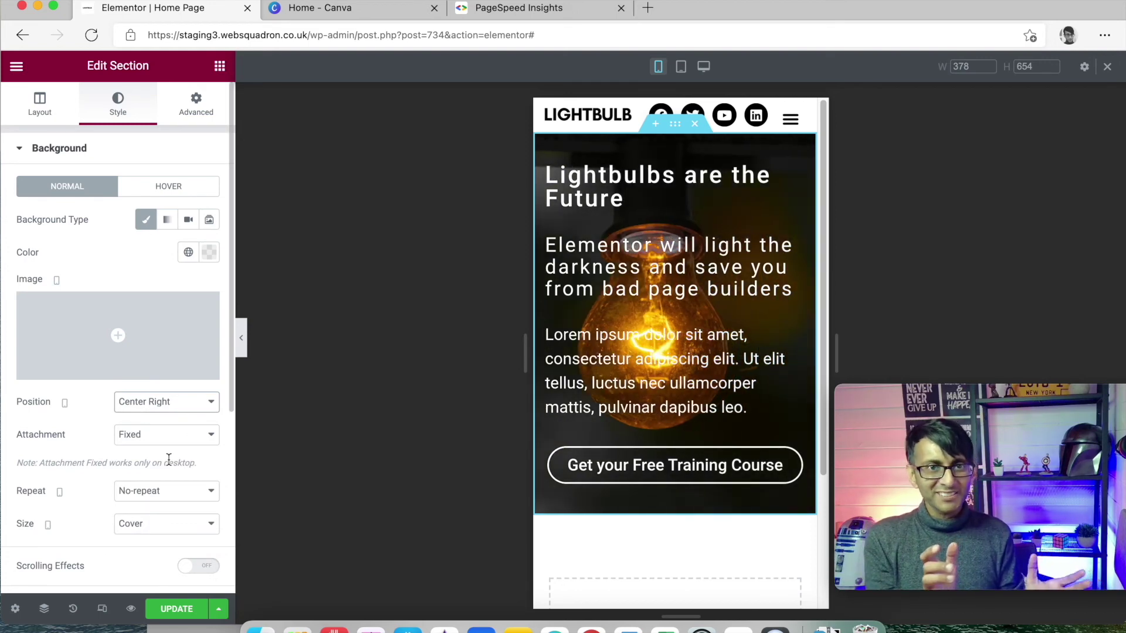
click(144, 410)
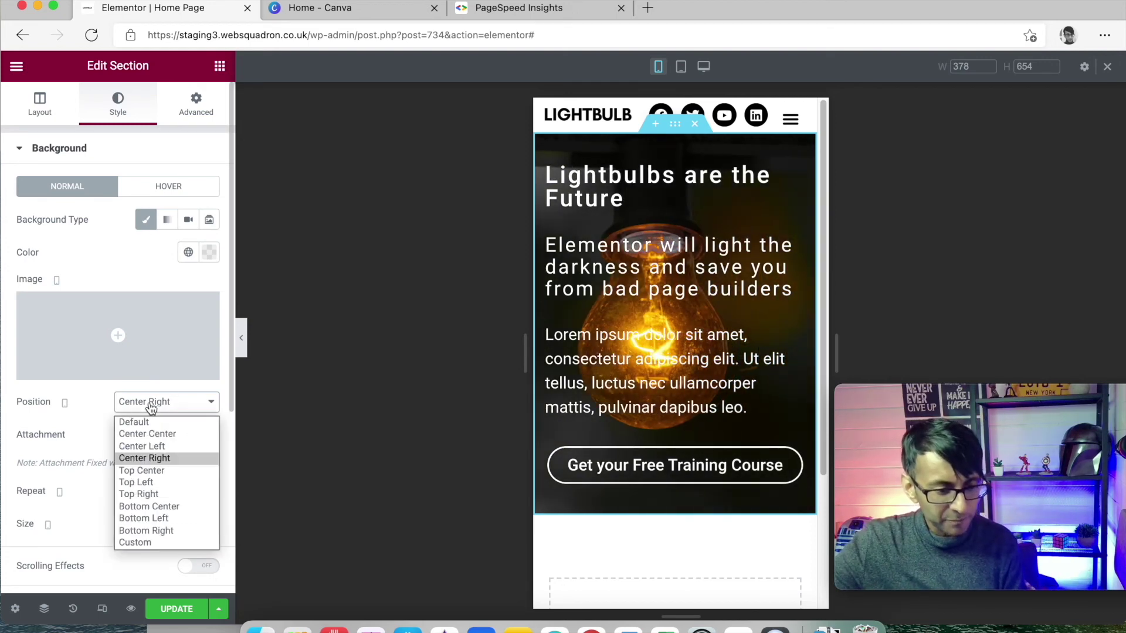
click(169, 543)
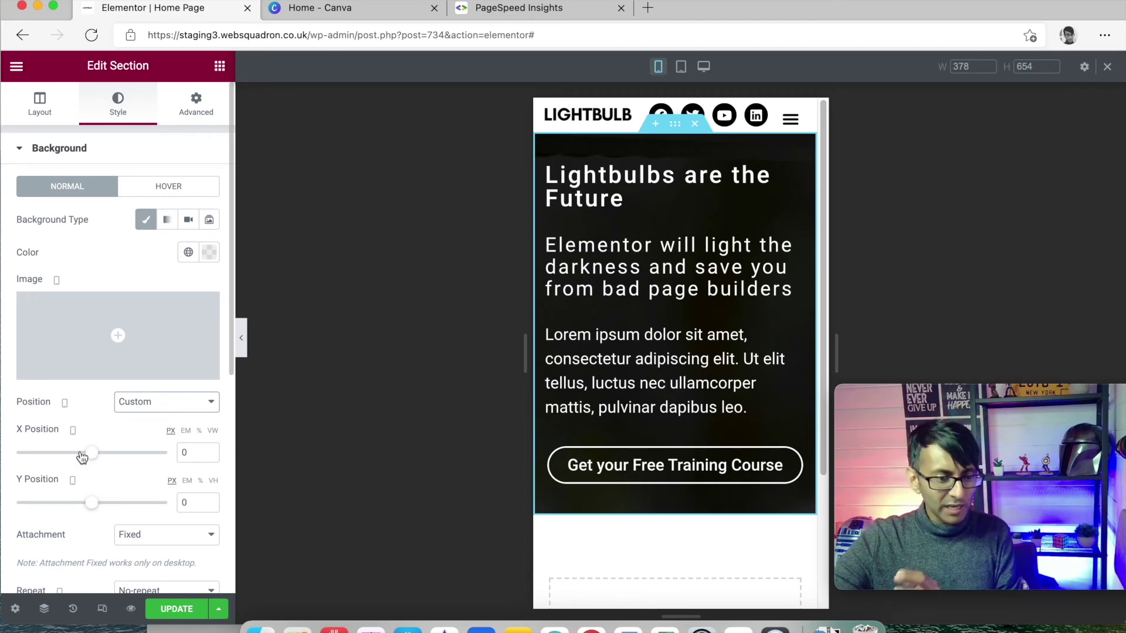
drag(96, 461, 70, 469)
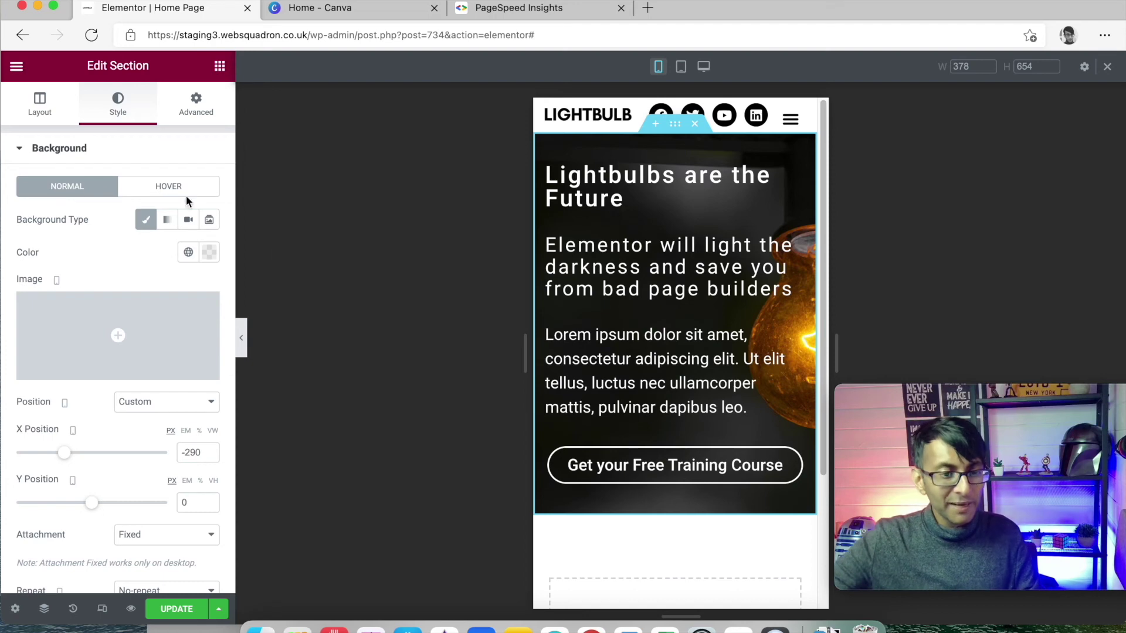
Step: Switch to Canva, reload its home page and open the Web Image design with the lightbulb on black
click(419, 8)
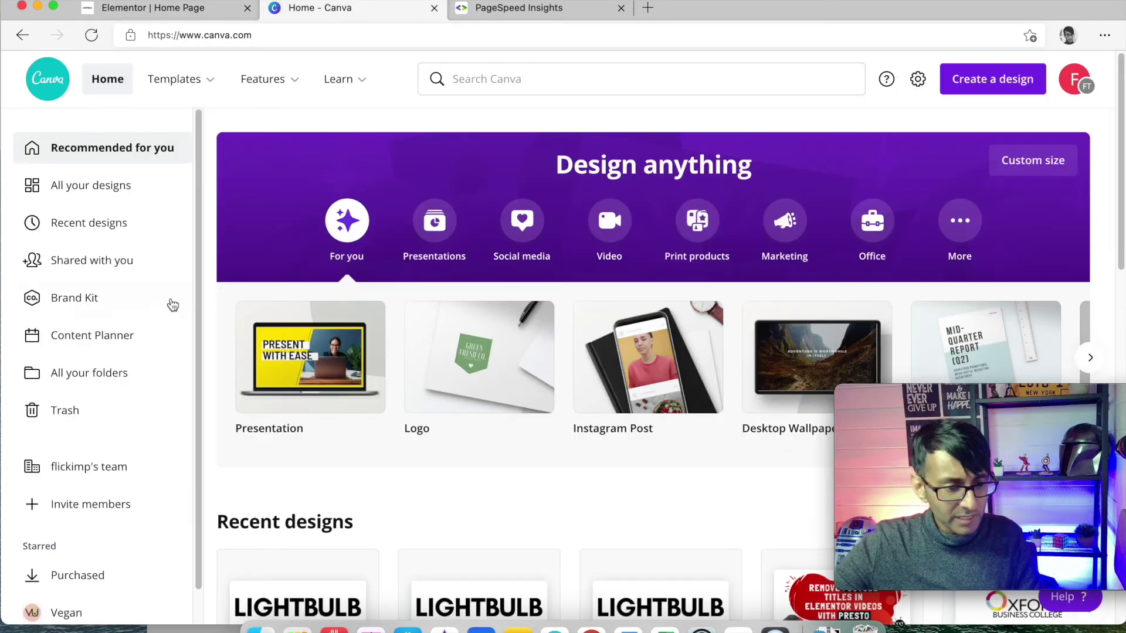
scroll(302, 461, down, 3)
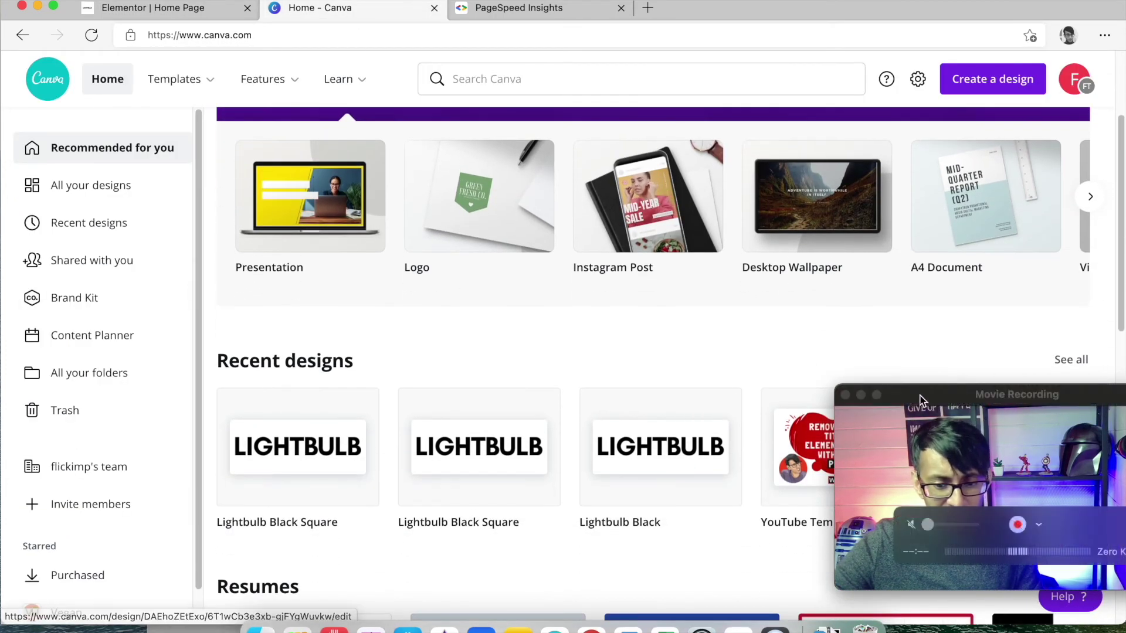
click(303, 41)
key(Return)
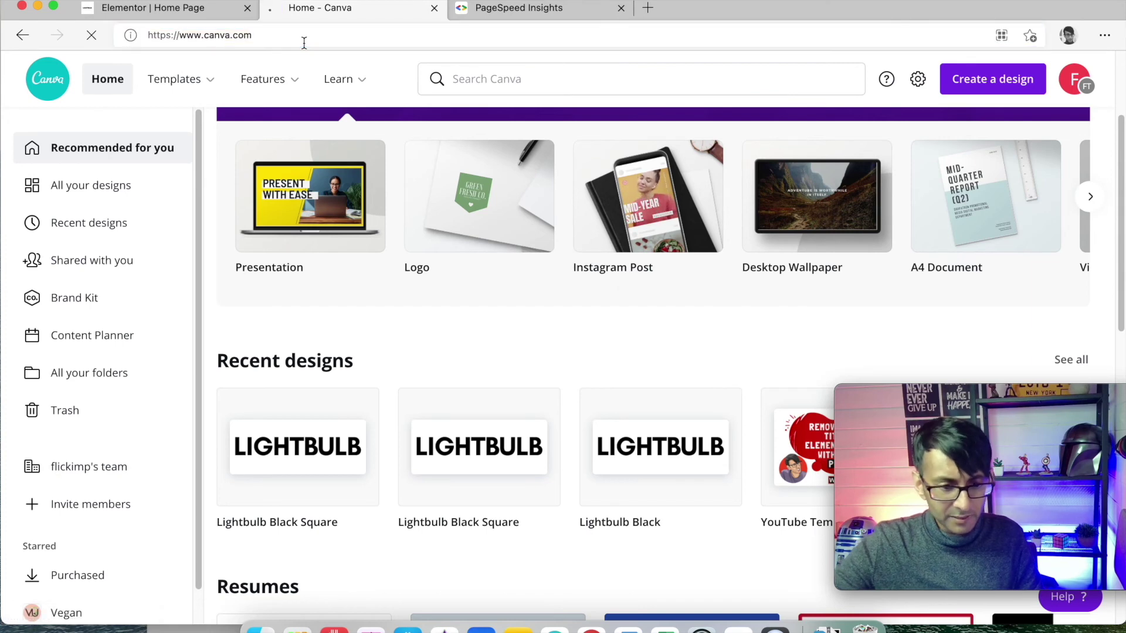
click(367, 432)
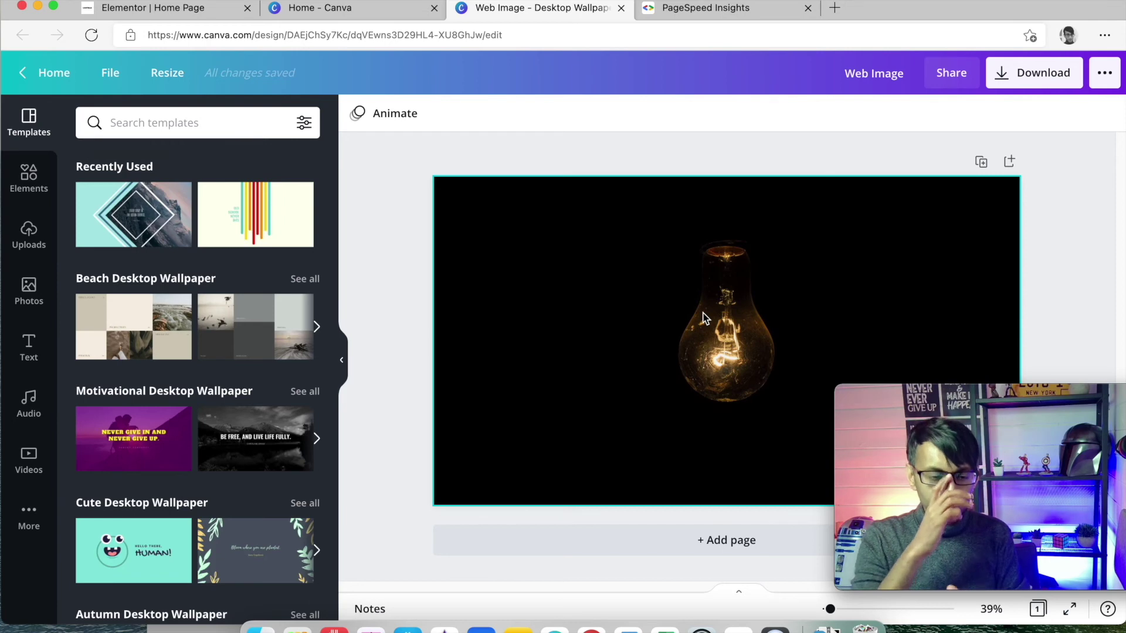
Step: Create a resized copy of the Web Image design at 500 × 700 px
click(172, 71)
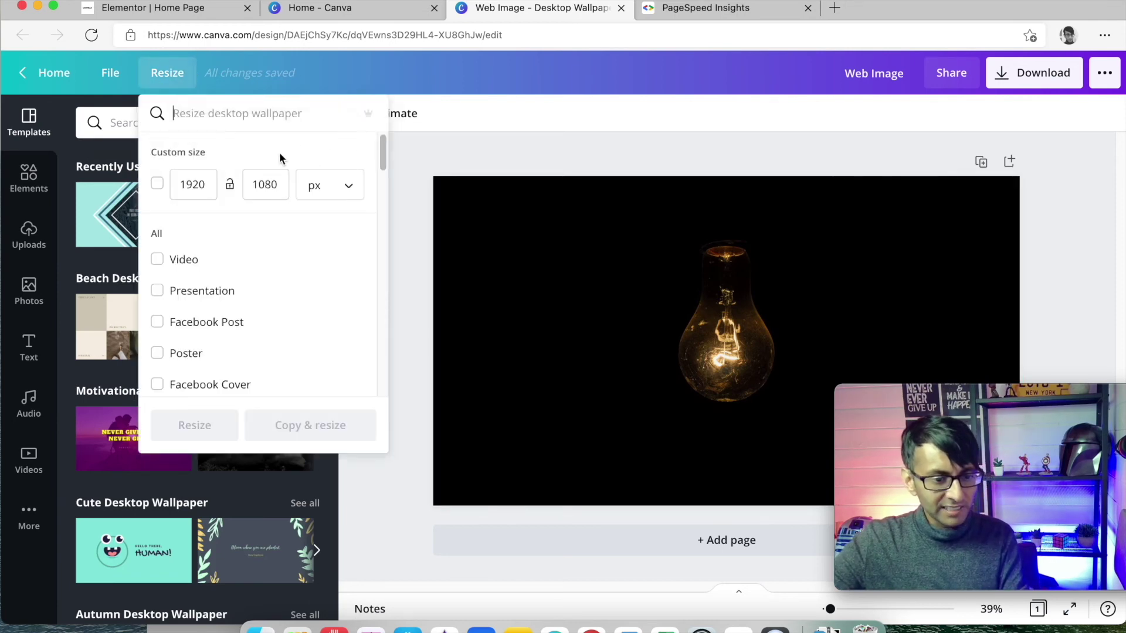
double_click(200, 183)
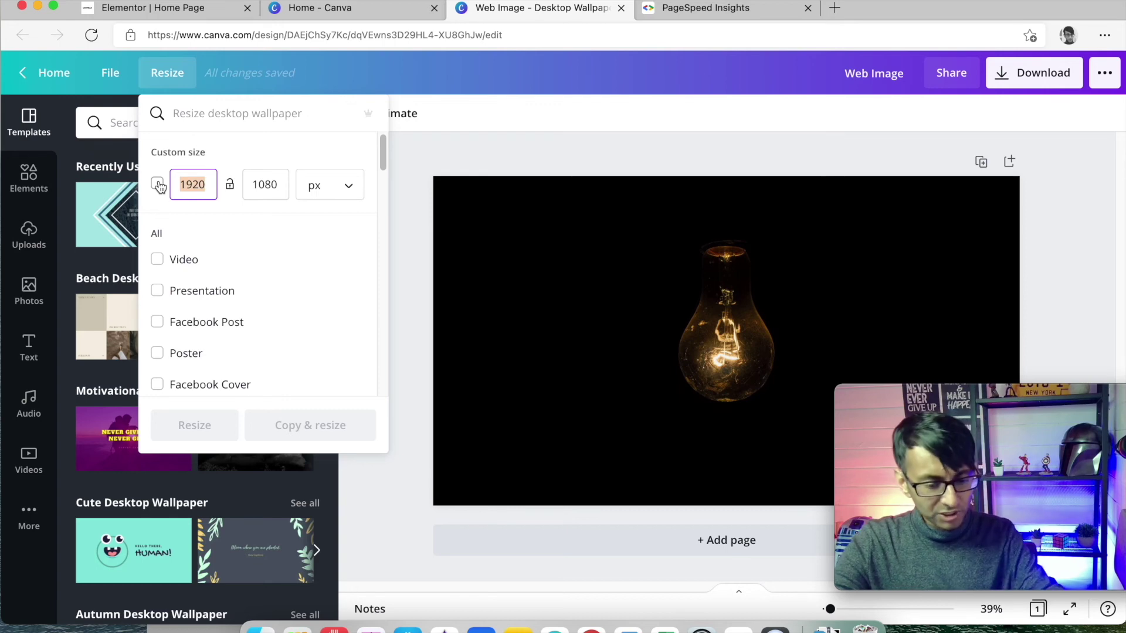
text(500)
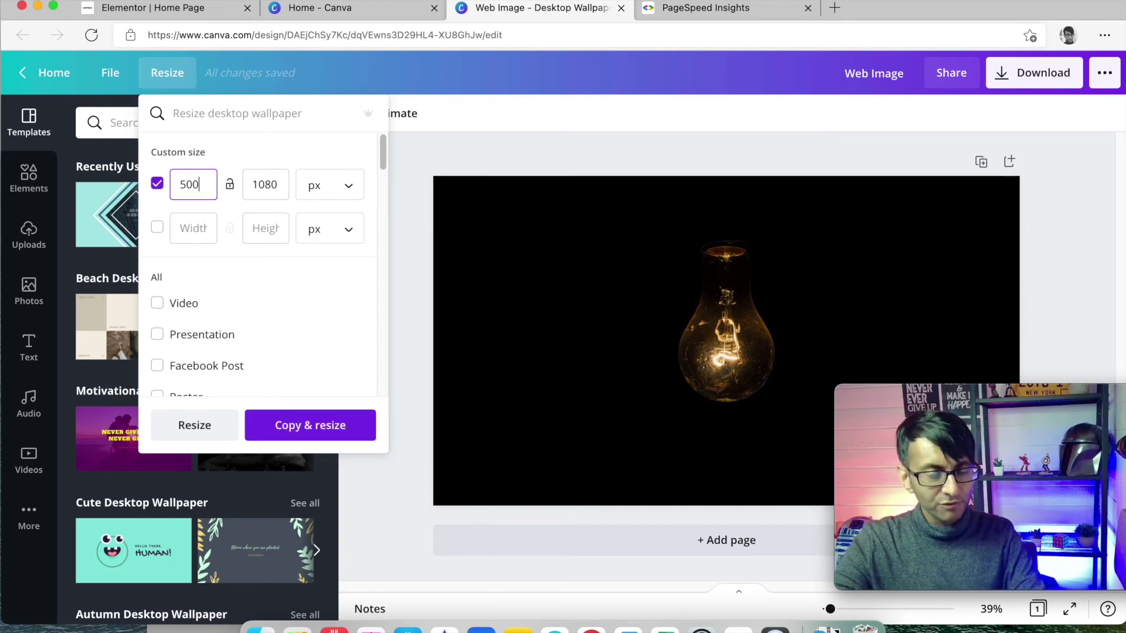
key(Tab)
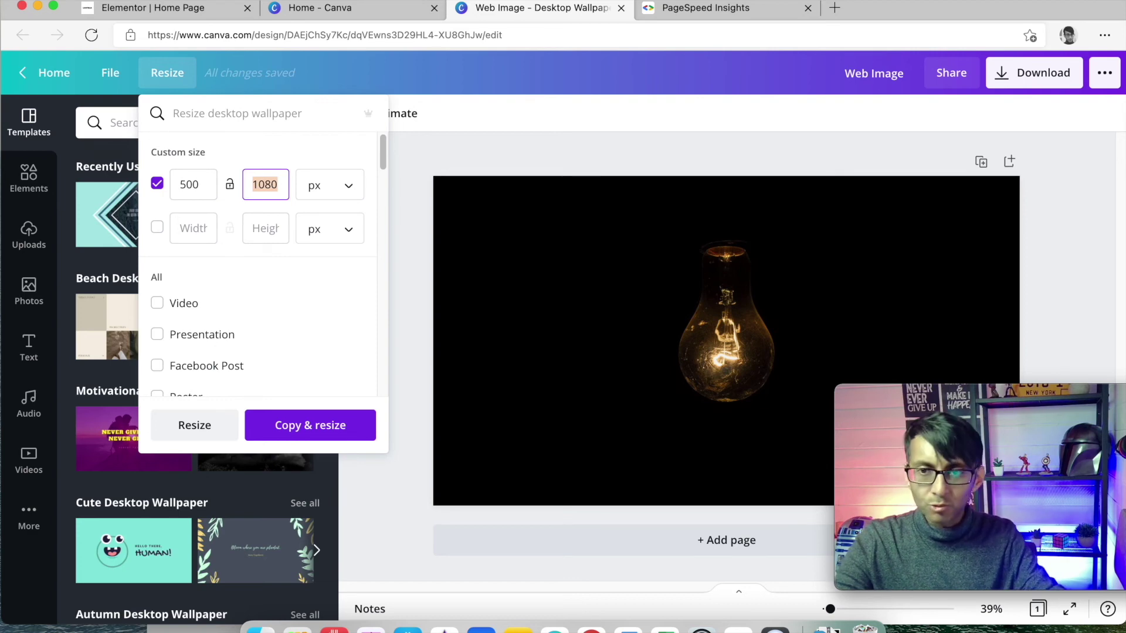
text(780)
click(303, 425)
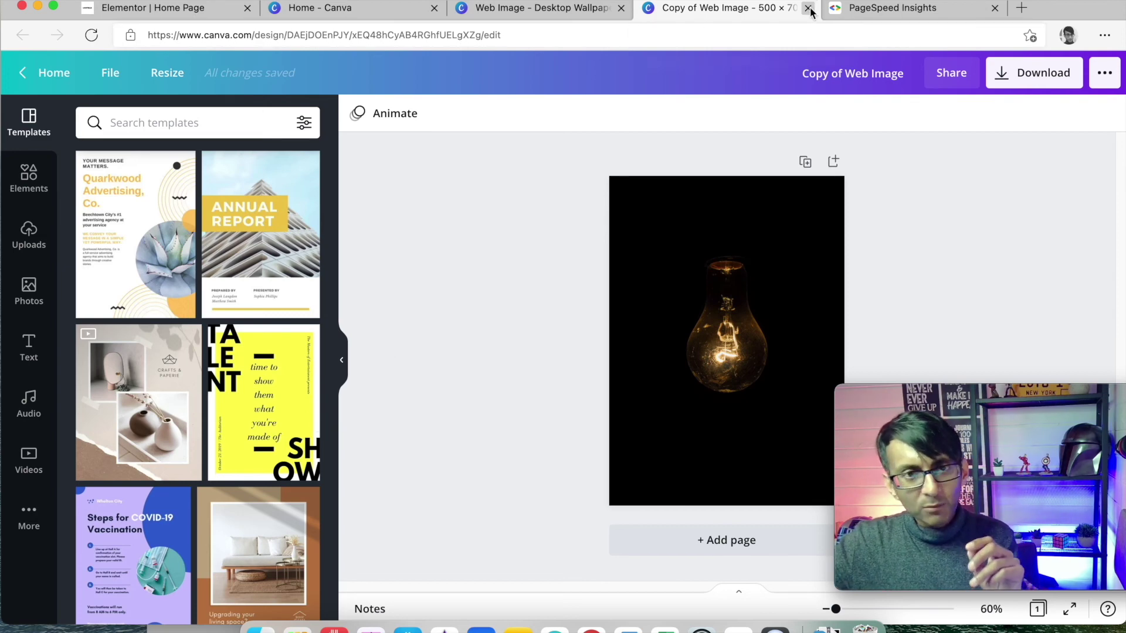
Step: Switch back to Elementor and set the hero section's mobile background image to Web-Image-3.jpg from the media library
click(352, 9)
click(171, 12)
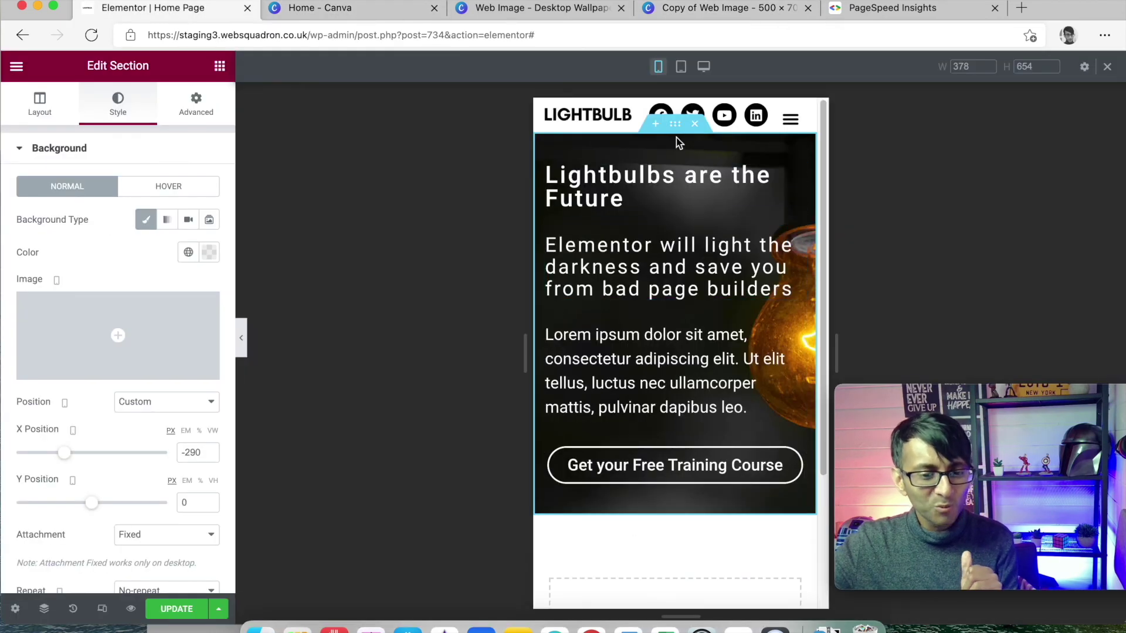
click(52, 339)
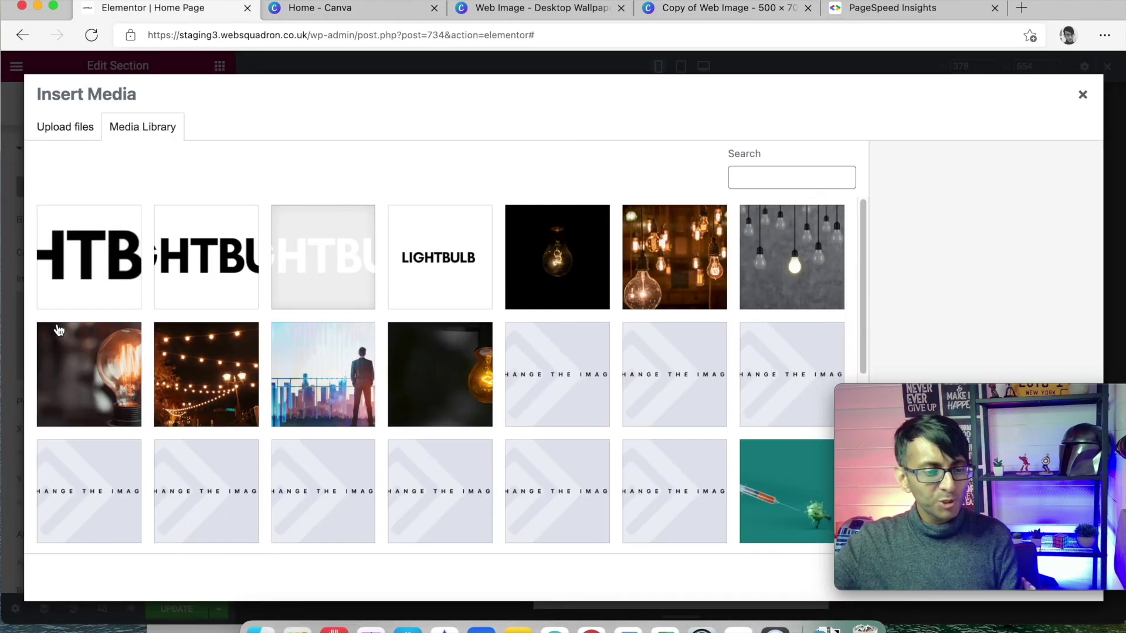
click(70, 351)
drag(1101, 419, 864, 410)
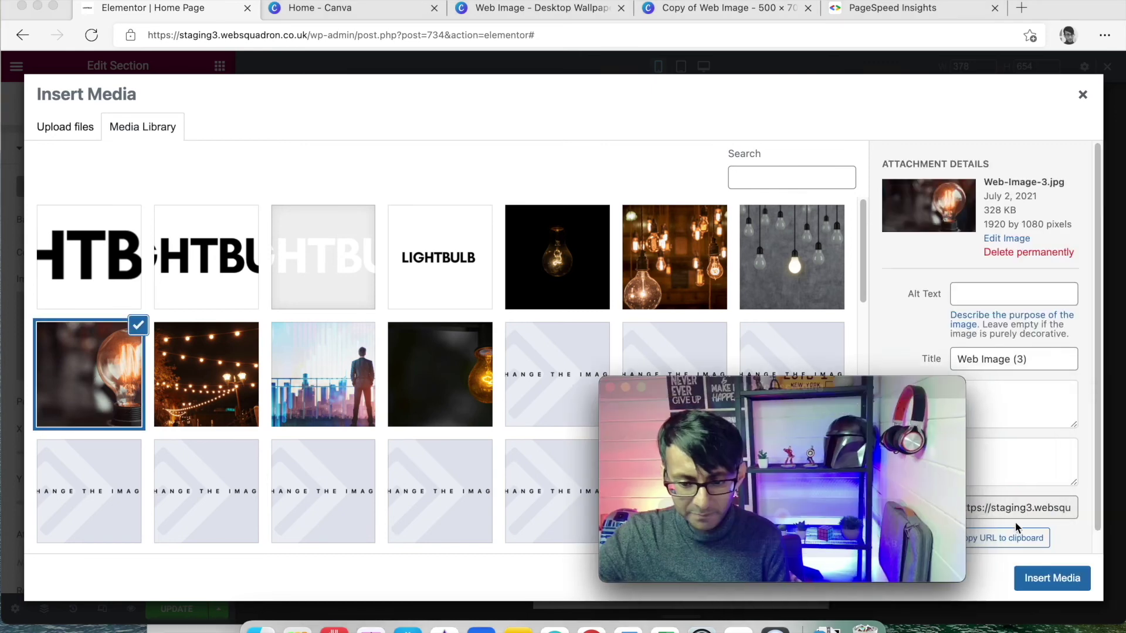
click(1045, 586)
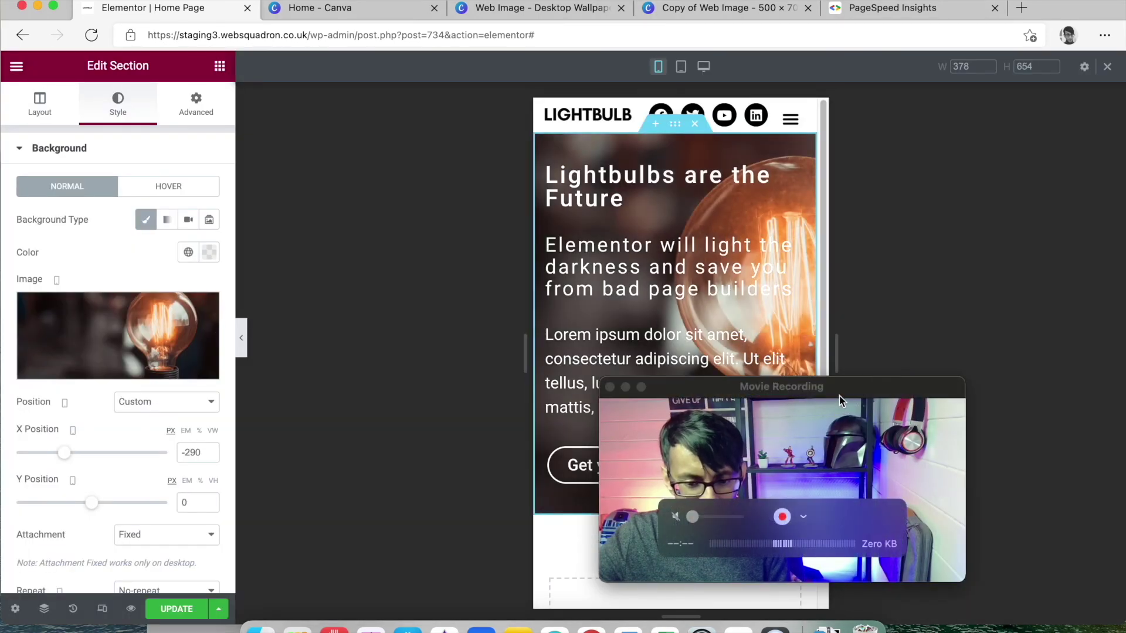
drag(845, 389, 1050, 409)
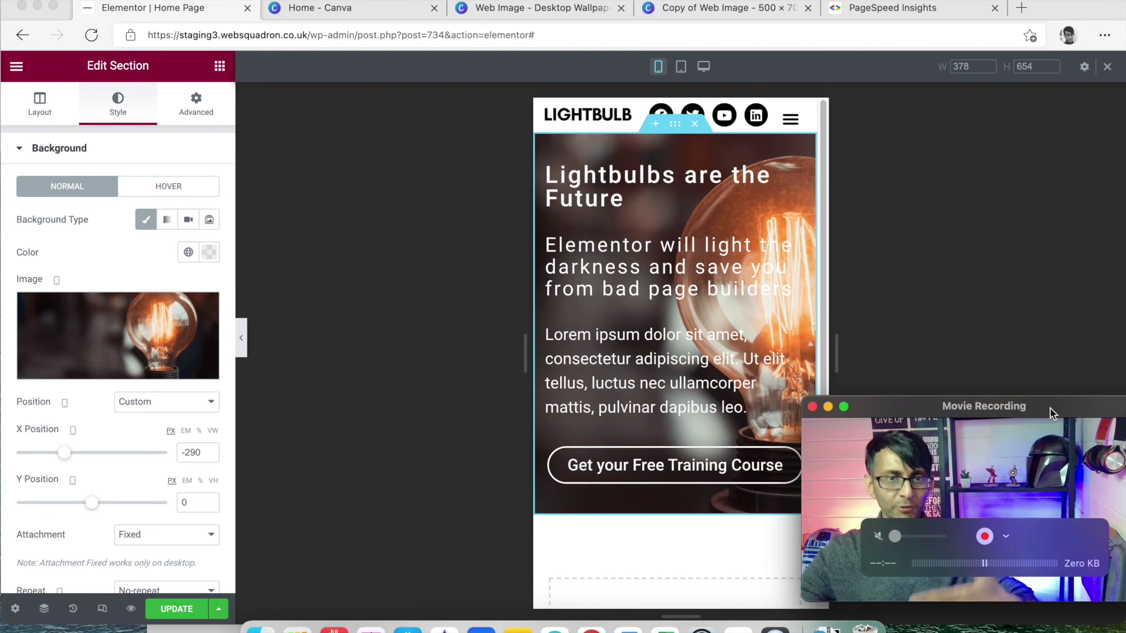
Step: Compare the hero background in the desktop and mobile previews, widening the mobile preview to 388 px
click(704, 69)
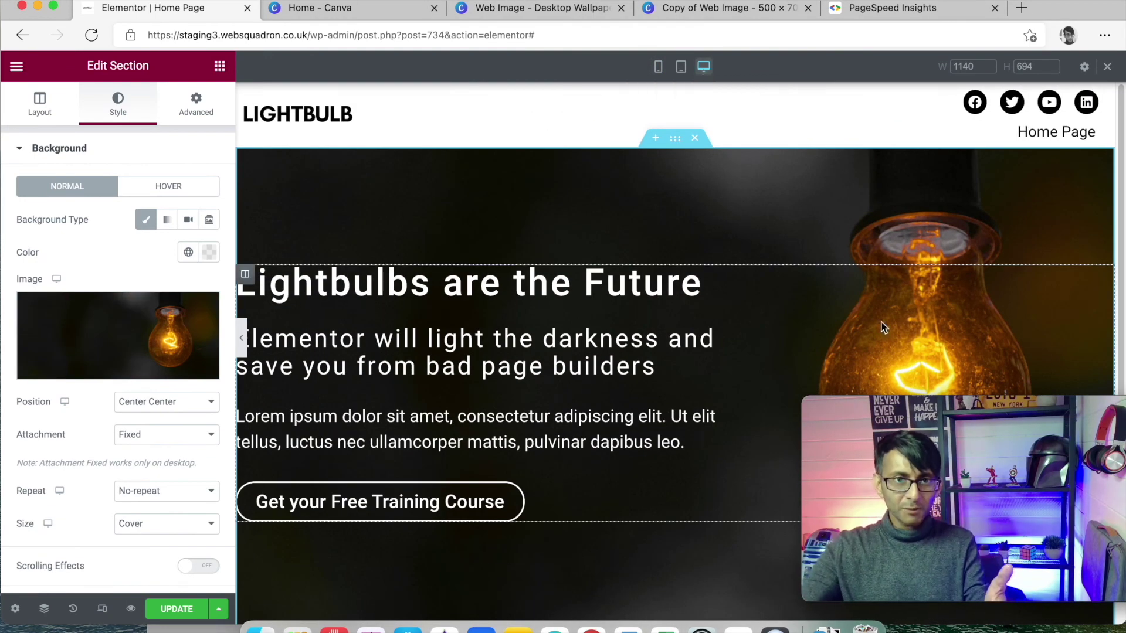
click(658, 67)
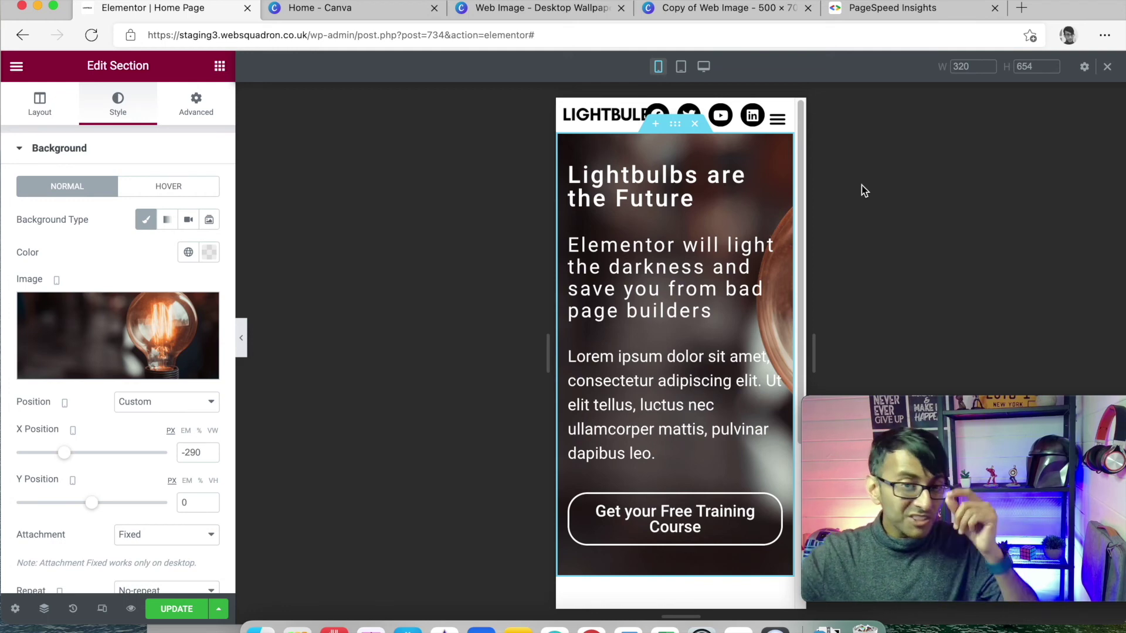
drag(551, 188, 498, 181)
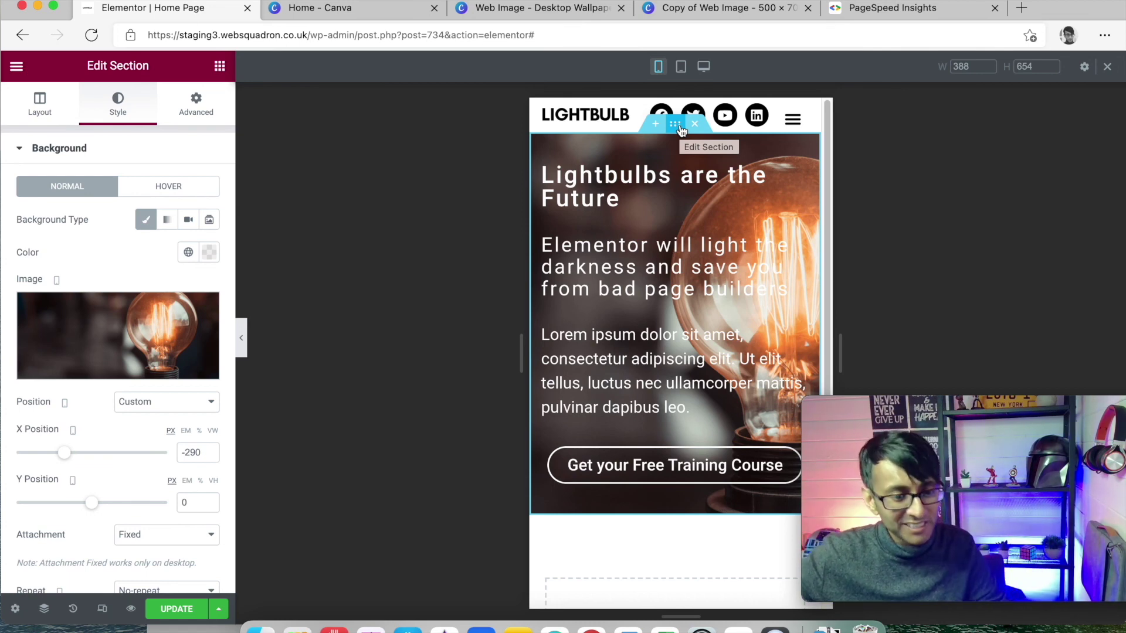
Step: Revert the hero section's last background image change through the edit history, going back to the latest X Position edit
click(73, 609)
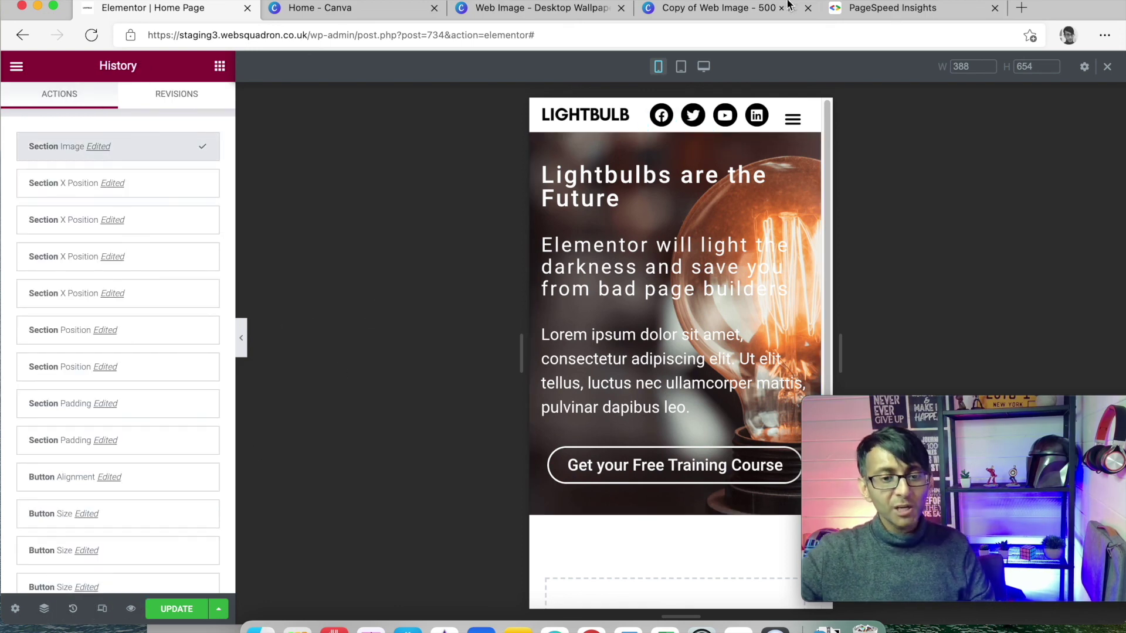
click(750, 9)
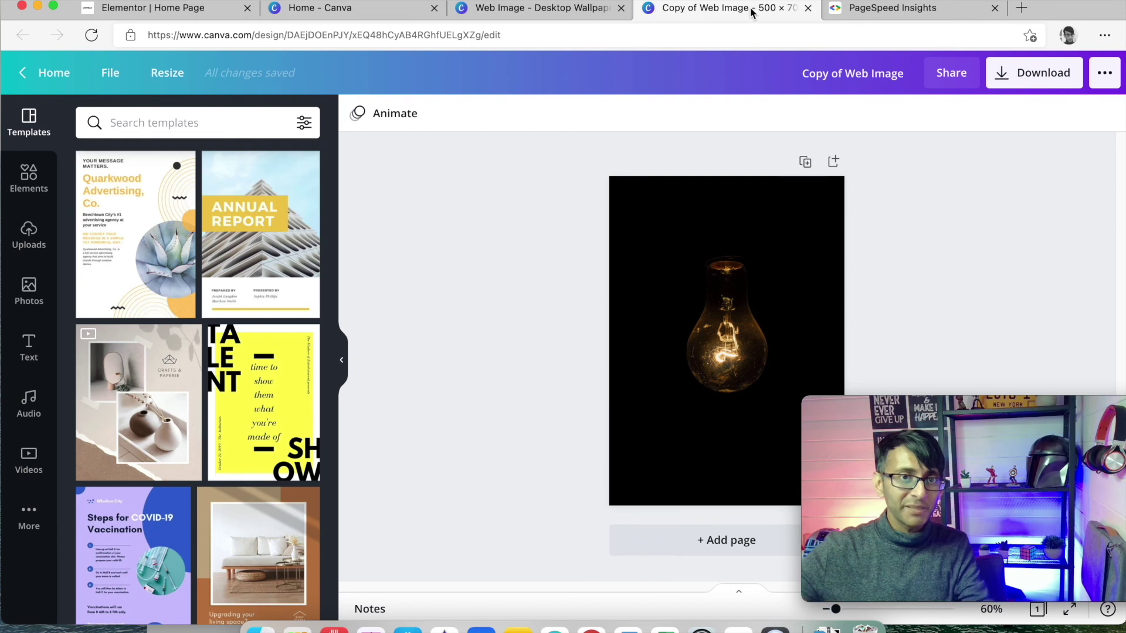
click(229, 11)
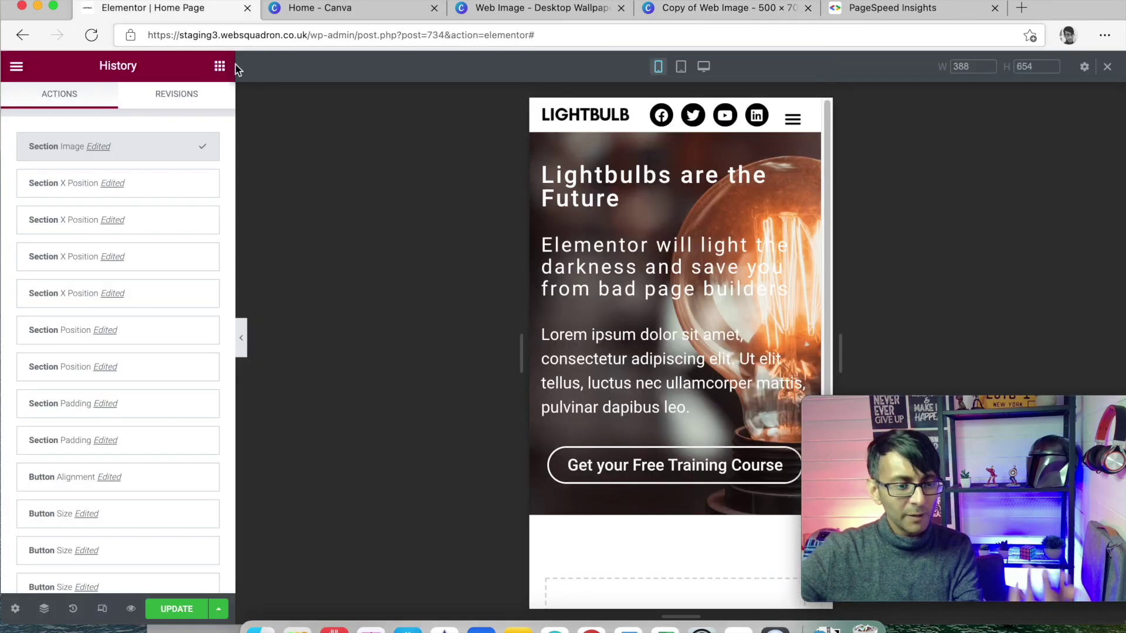
click(147, 196)
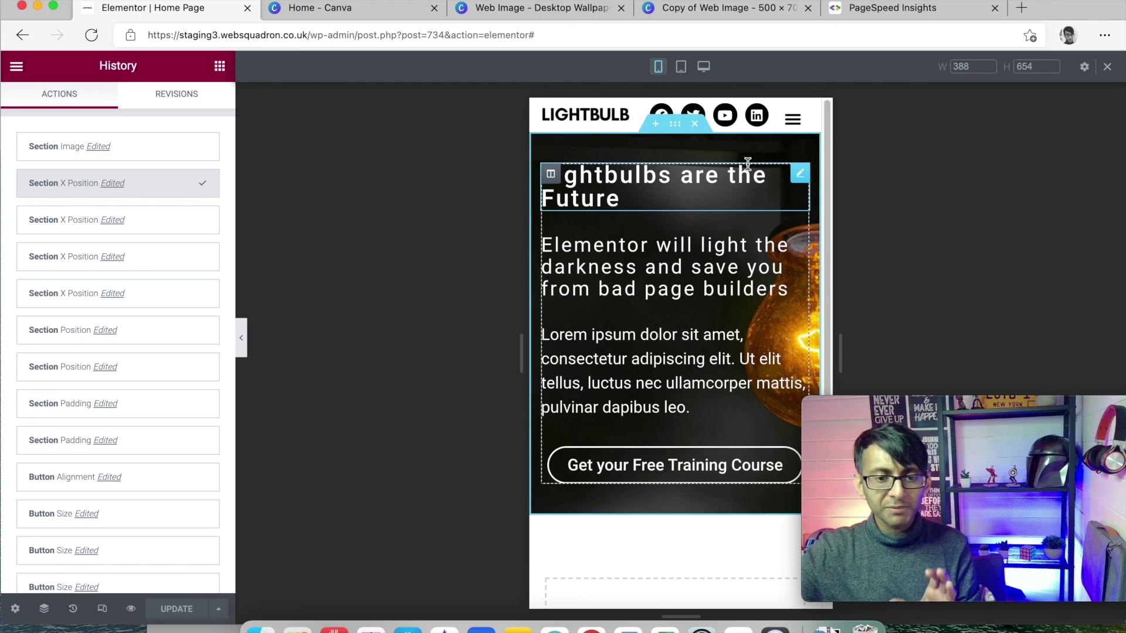
mouse_move(937, 396)
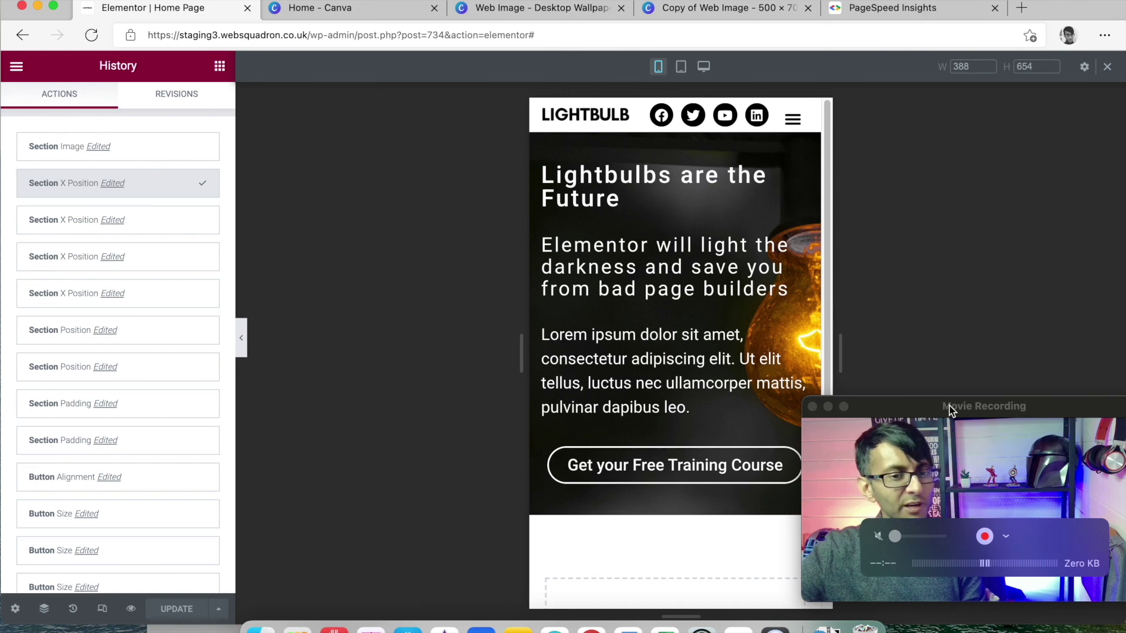
click(886, 9)
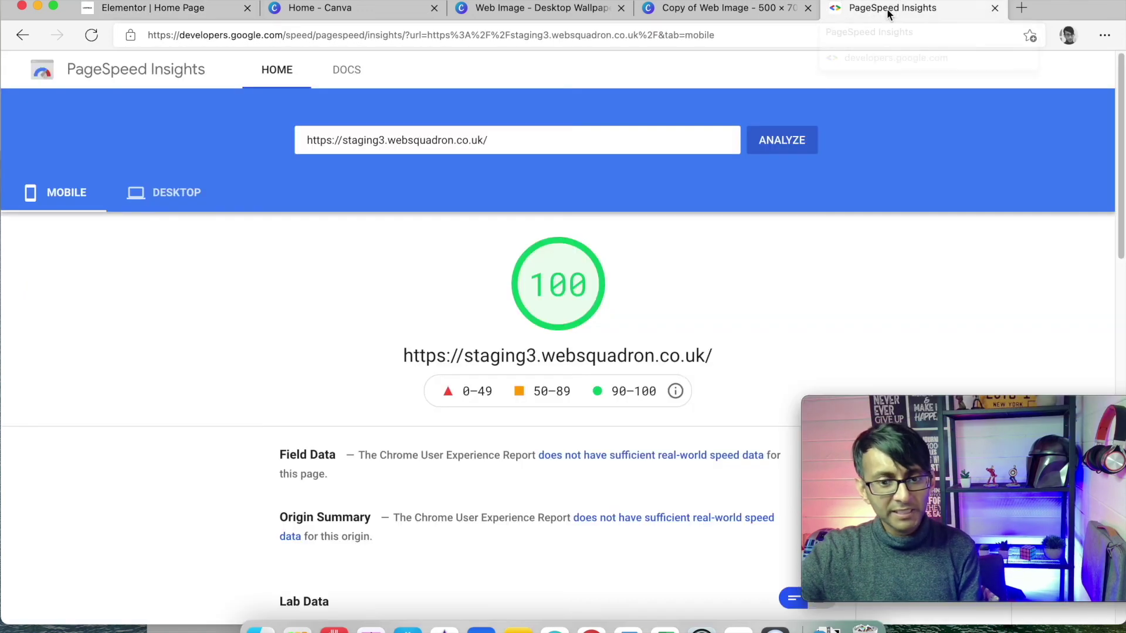
click(791, 146)
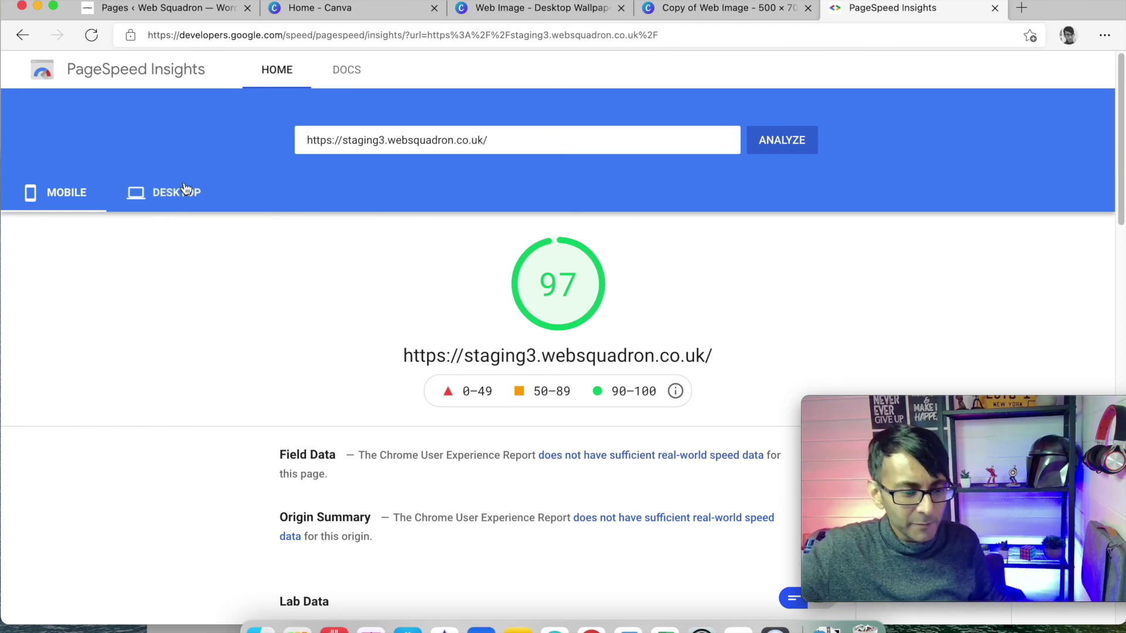
scroll(188, 191, down, 7)
scroll(564, 272, up, 7)
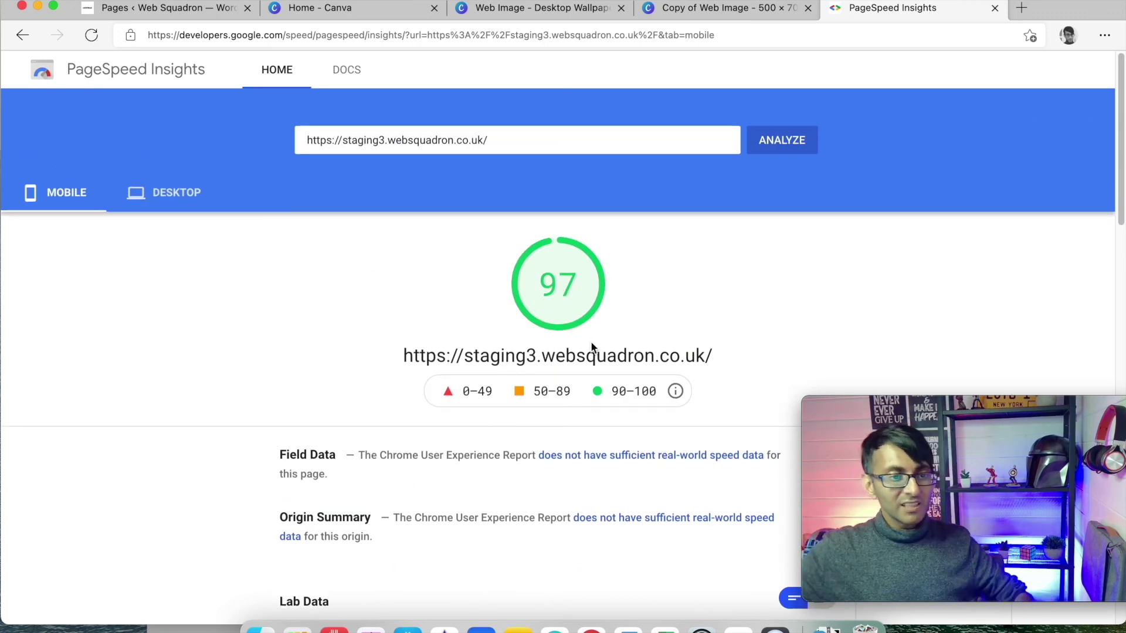
Step: Switch back to the WordPress pages list and open the Home Page for editing in Elementor
click(156, 8)
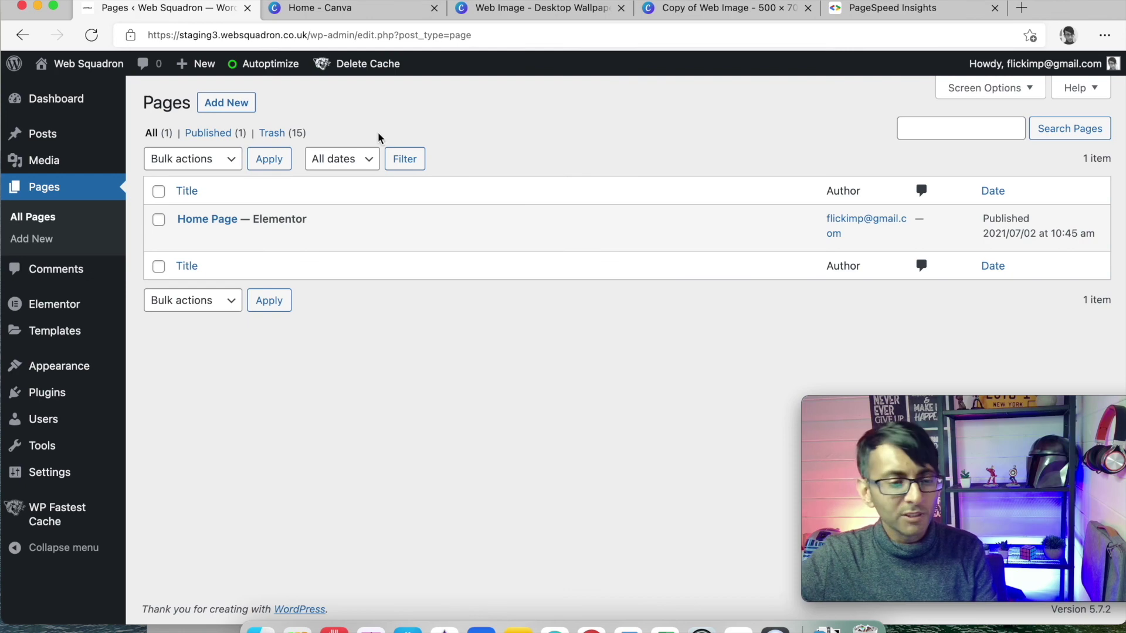
click(435, 236)
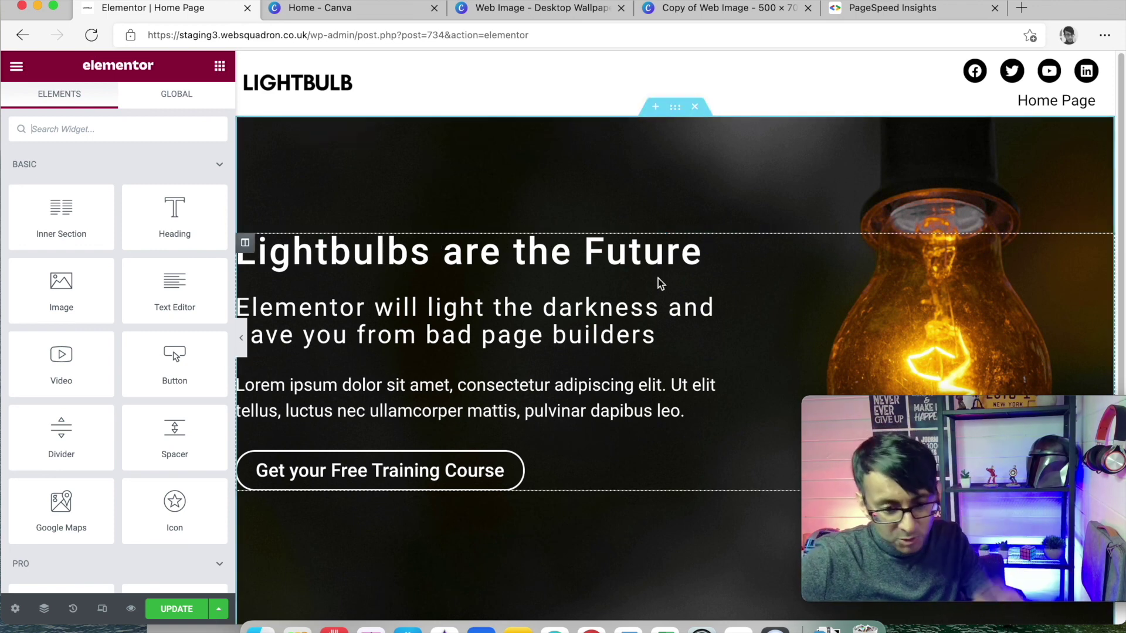
scroll(656, 279, down, 1)
scroll(657, 279, up, 1)
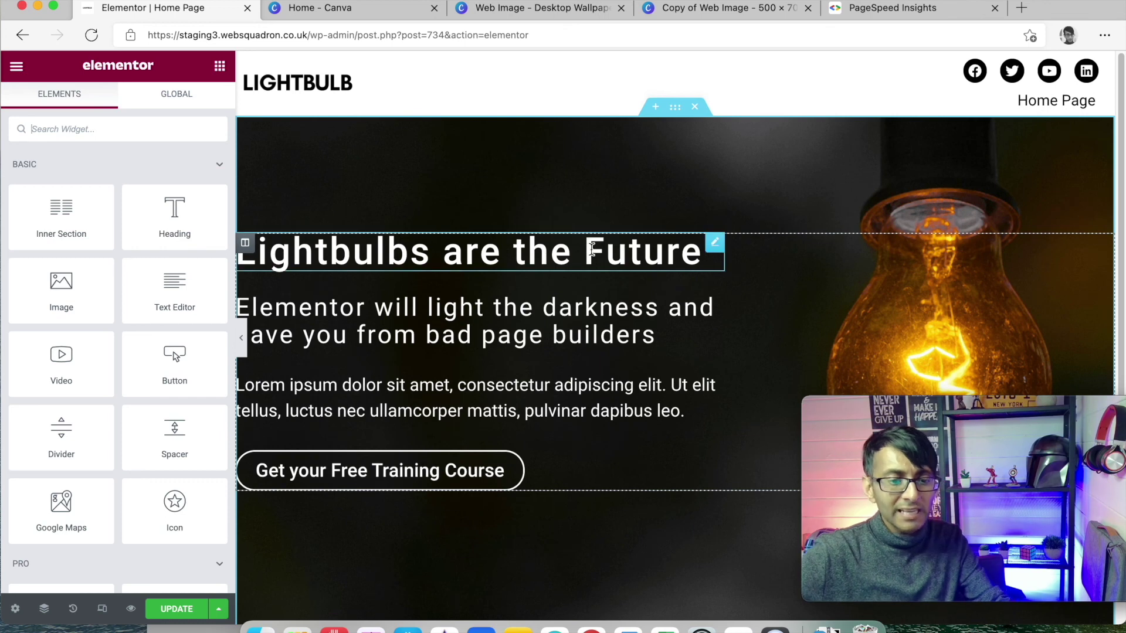